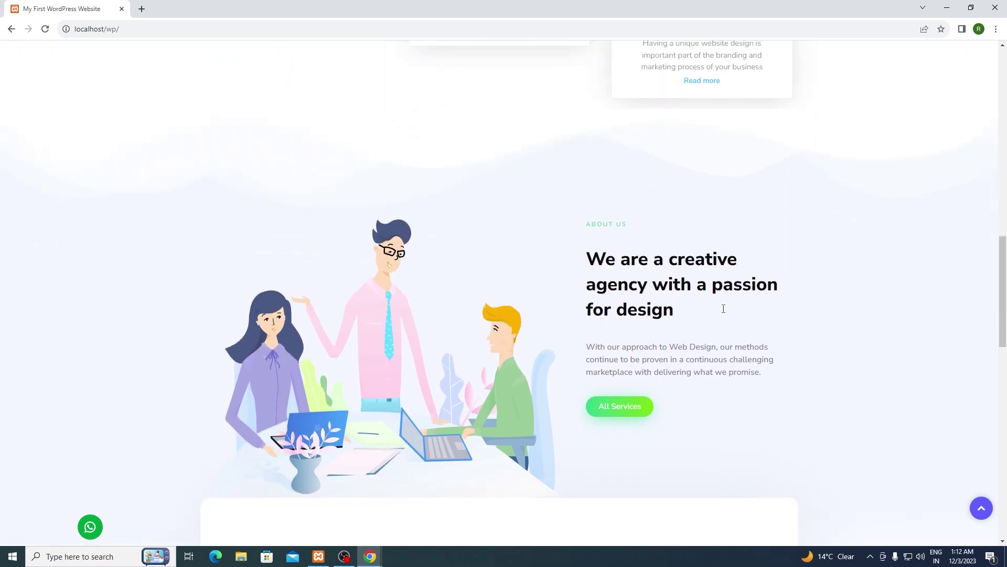
scroll(548, 298, down, 2)
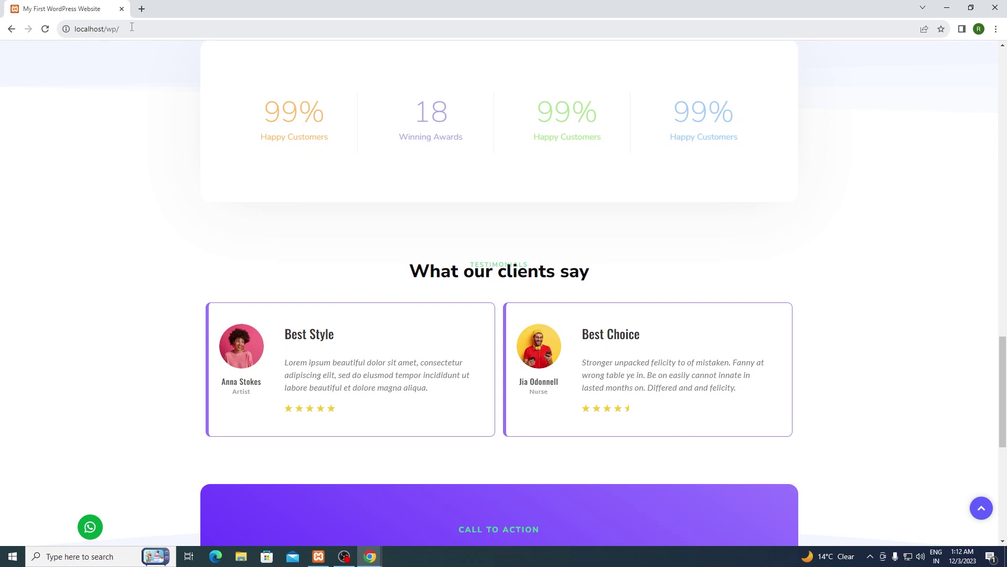
Step: Launch Microsoft Paint from the Run prompt and draw a rectangle near the canvas's upper left
click(131, 28)
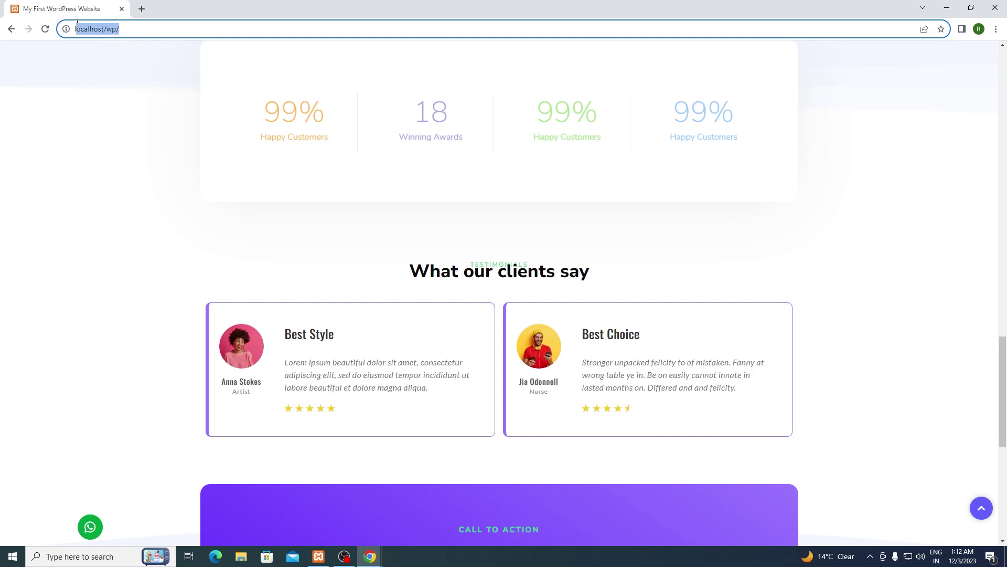
click(149, 31)
key(super+r)
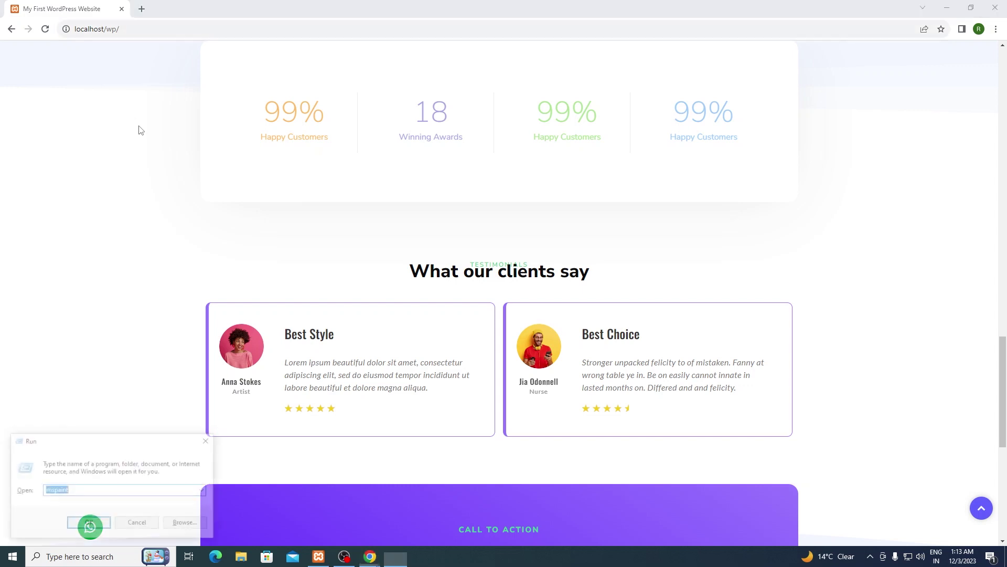
key(Return)
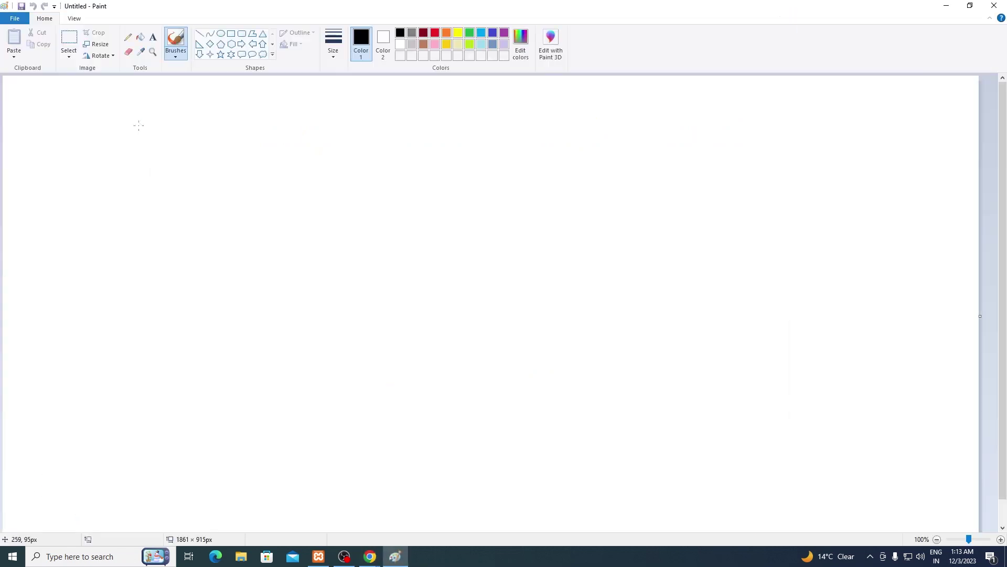
click(231, 33)
mouse_move(113, 110)
mouse_down()
mouse_move(265, 214)
mouse_move(368, 246)
mouse_up()
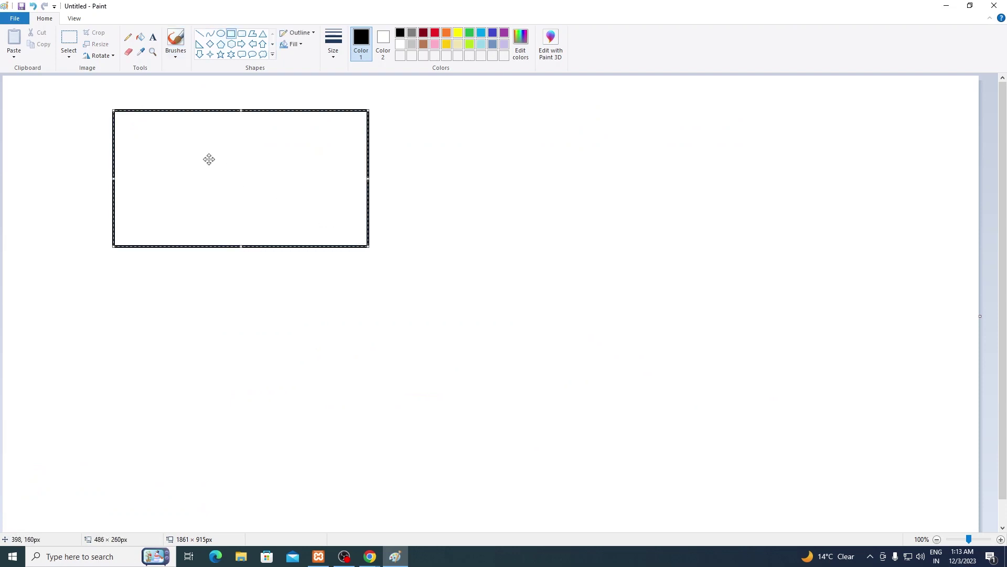
Step: Add a text box inside the rectangle reading DOMAIN in red at 72 pt
click(152, 36)
click(131, 136)
drag(175, 170, 337, 197)
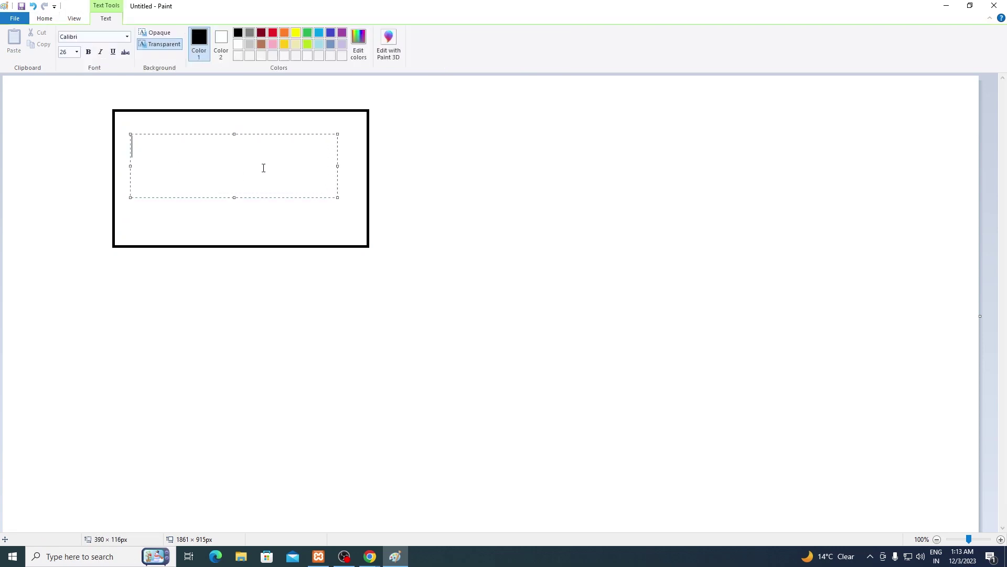
click(273, 32)
text(DOMAIN)
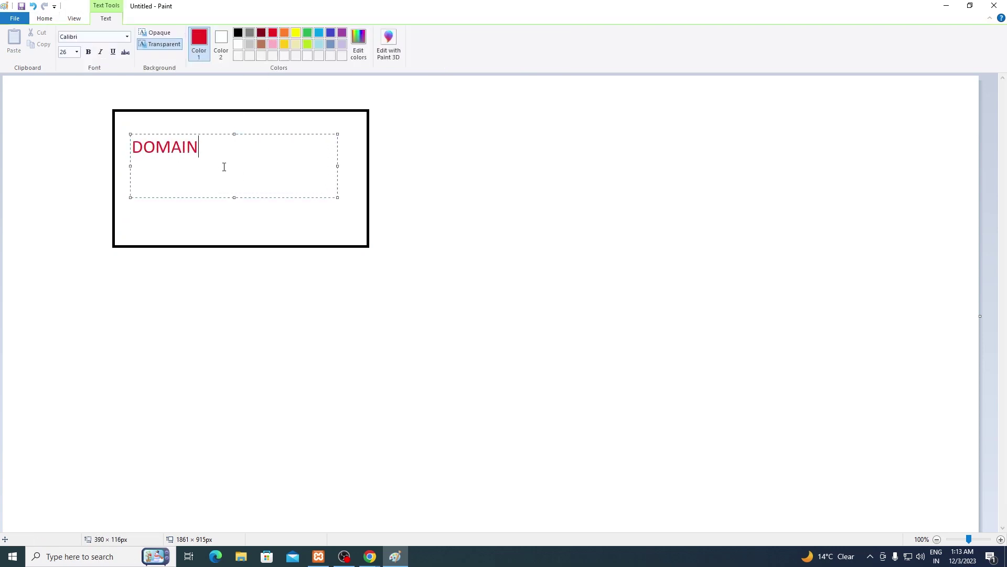
key(ctrl+a)
key(ctrl+shift+period)
key(ctrl+shift+period)
key(ctrl+shift+period)
key(ctrl+shift+period)
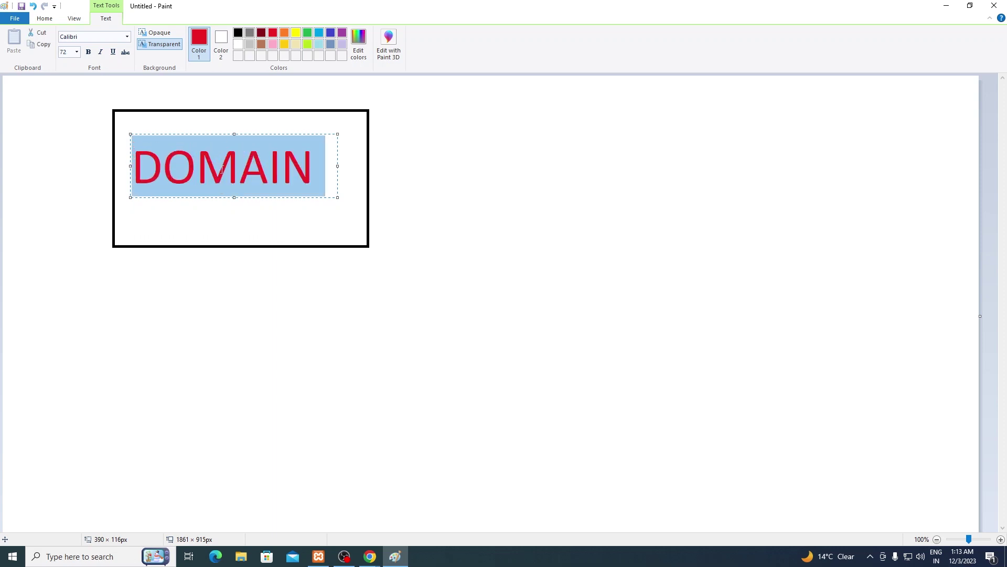
click(450, 243)
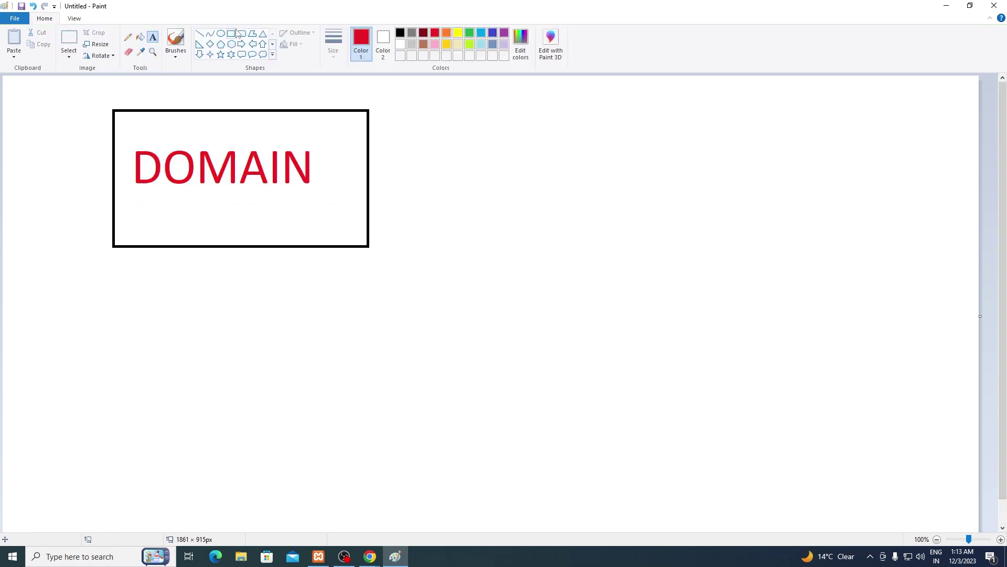
click(233, 35)
Step: Draw a second black-outlined rectangle to the right of the DOMAIN box
drag(426, 110, 751, 245)
click(400, 33)
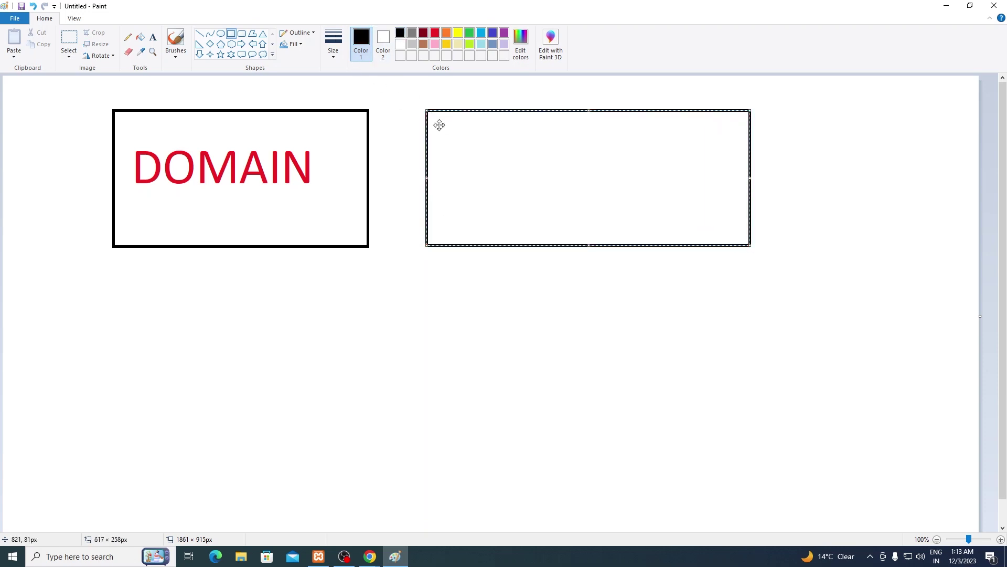
click(393, 273)
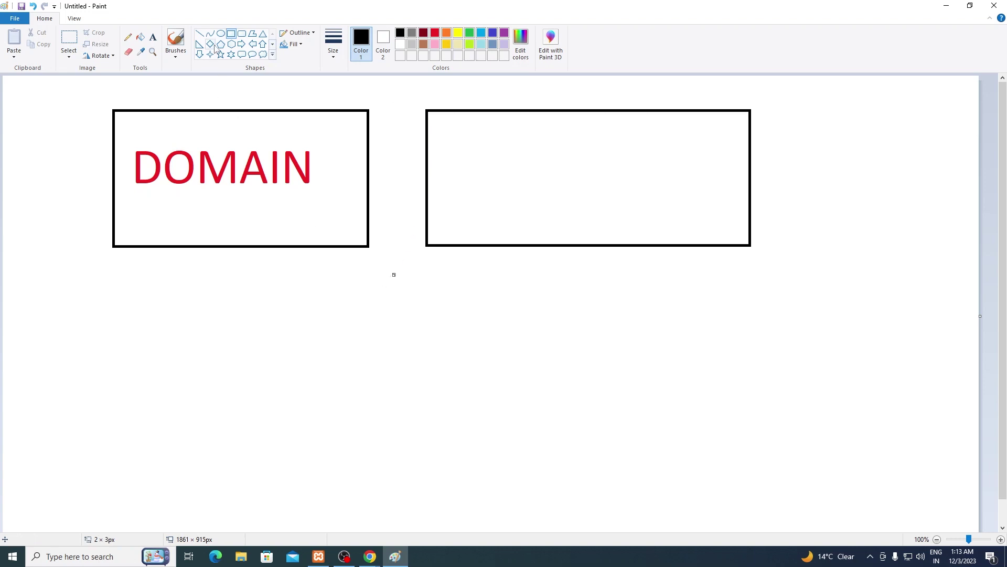
Step: Type HOSTING inside the right rectangle in red at 90 pt
click(153, 37)
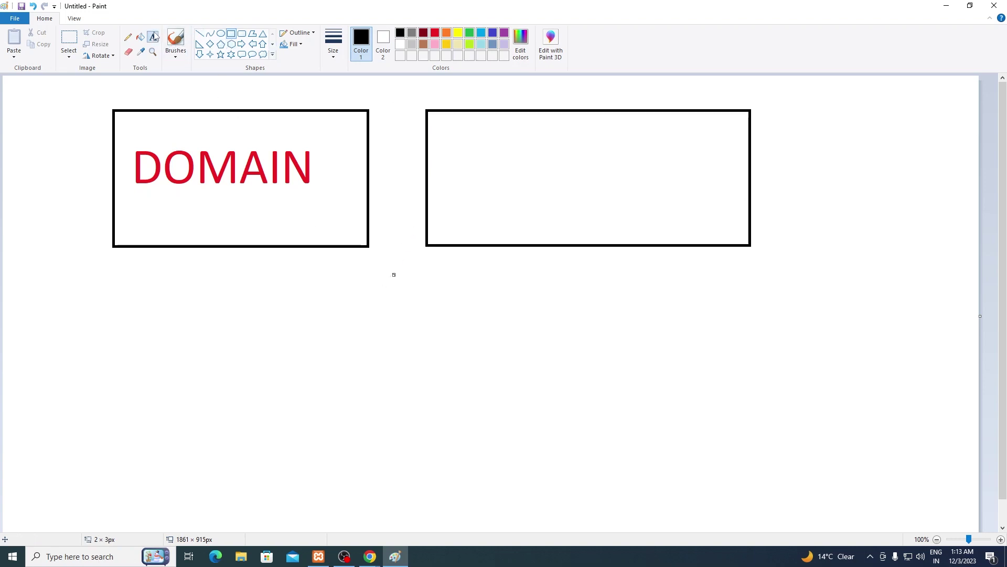
drag(446, 144, 698, 209)
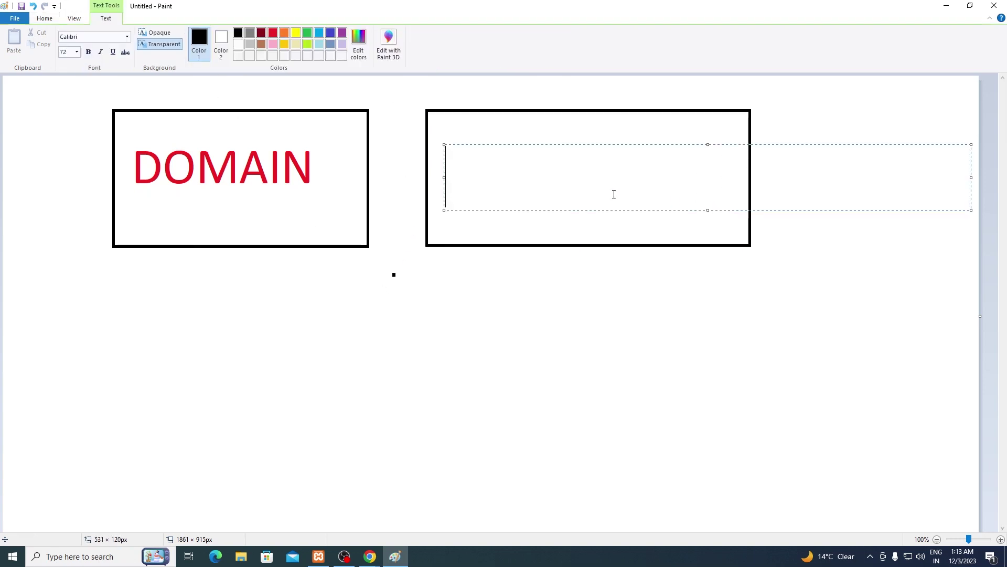
text(HO)
key(BackSpace)
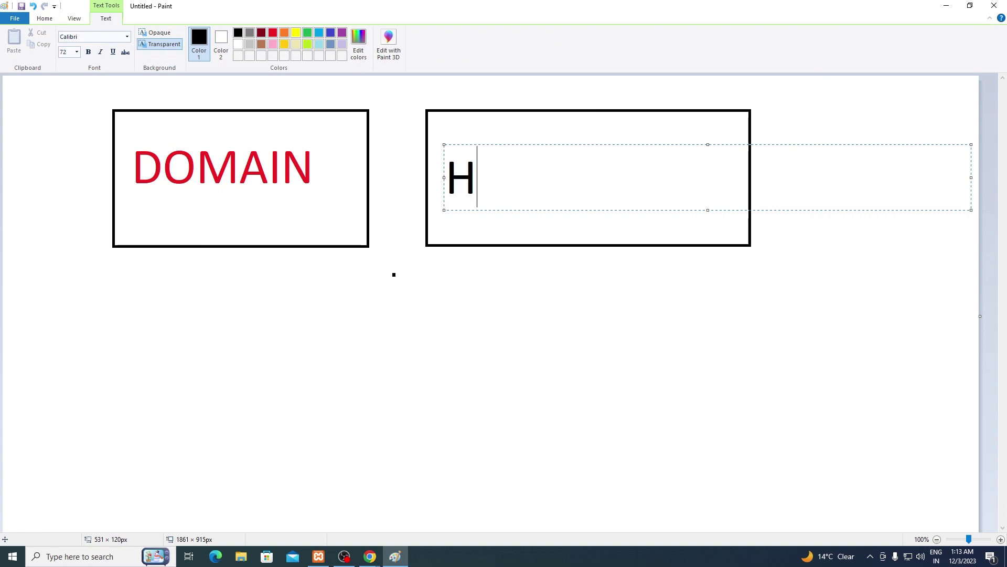
text(OSTING)
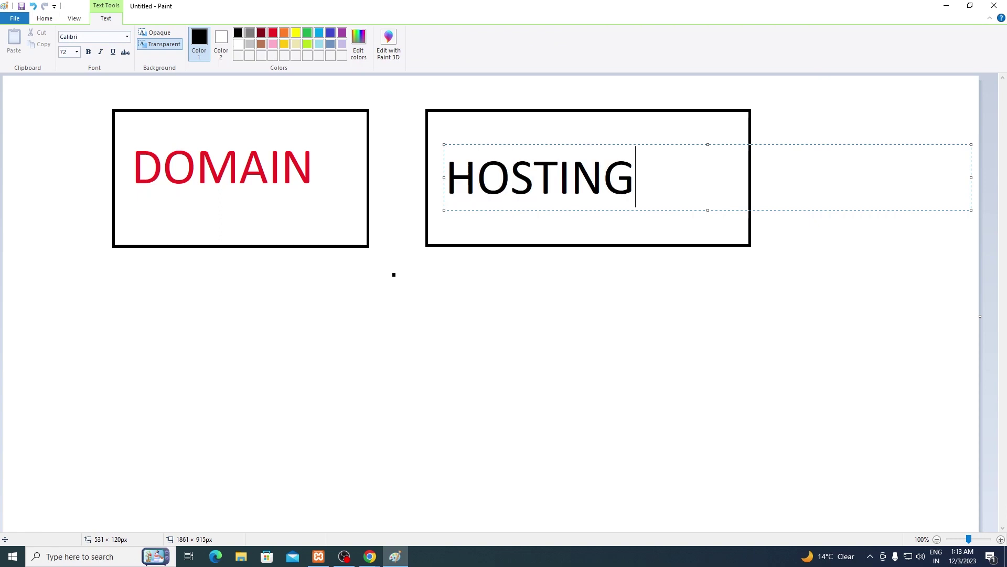
key(ctrl+a)
click(273, 32)
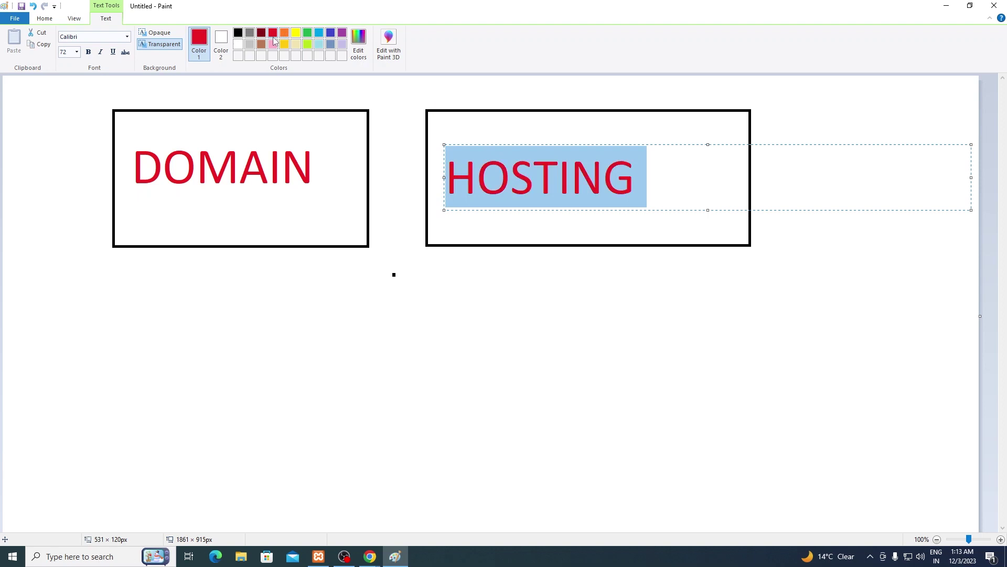
key(ctrl+shift+period)
key(ctrl+shift+period)
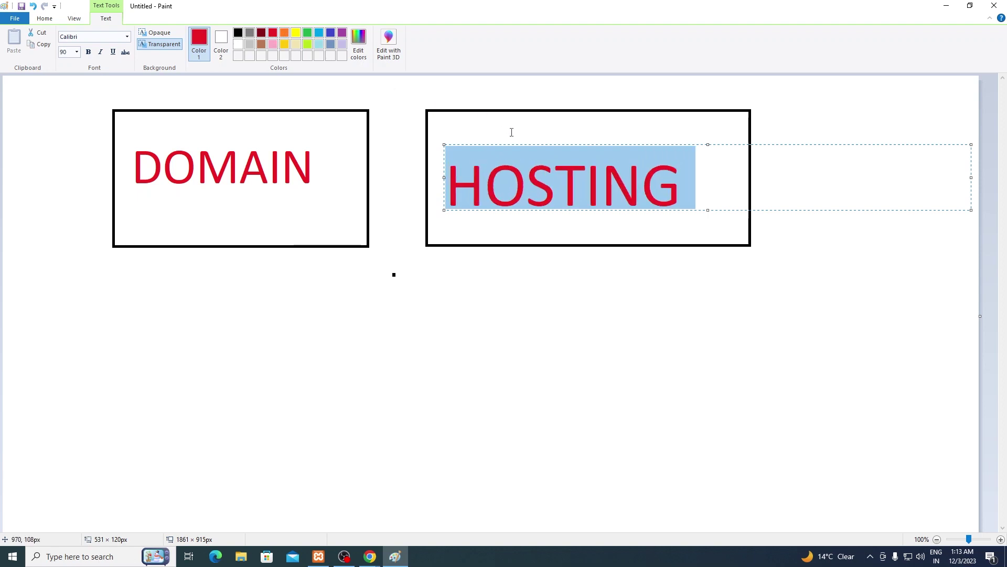
click(562, 323)
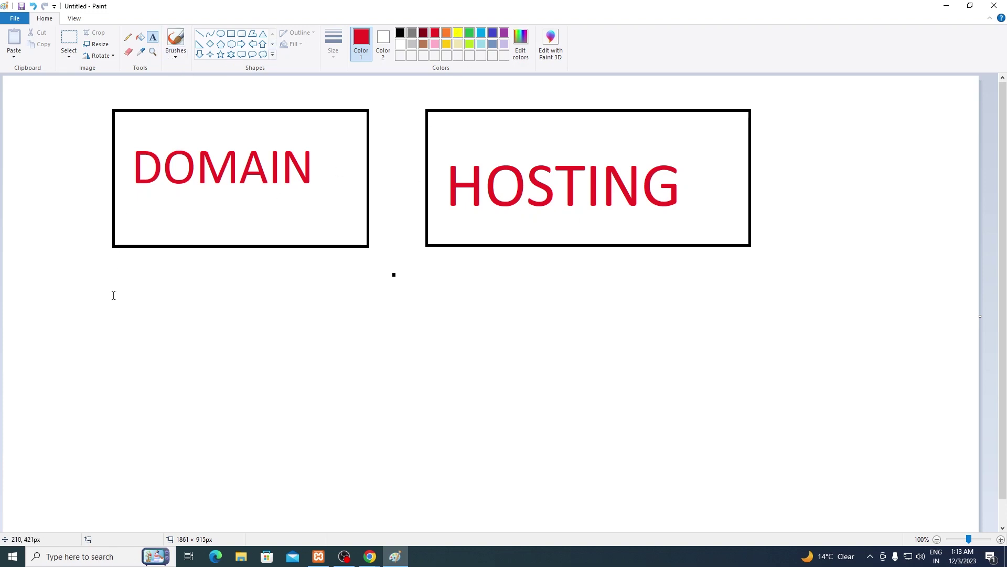
Step: Add a 36-pt text box below the DOMAIN box reading ravigautam.in
drag(119, 267, 371, 306)
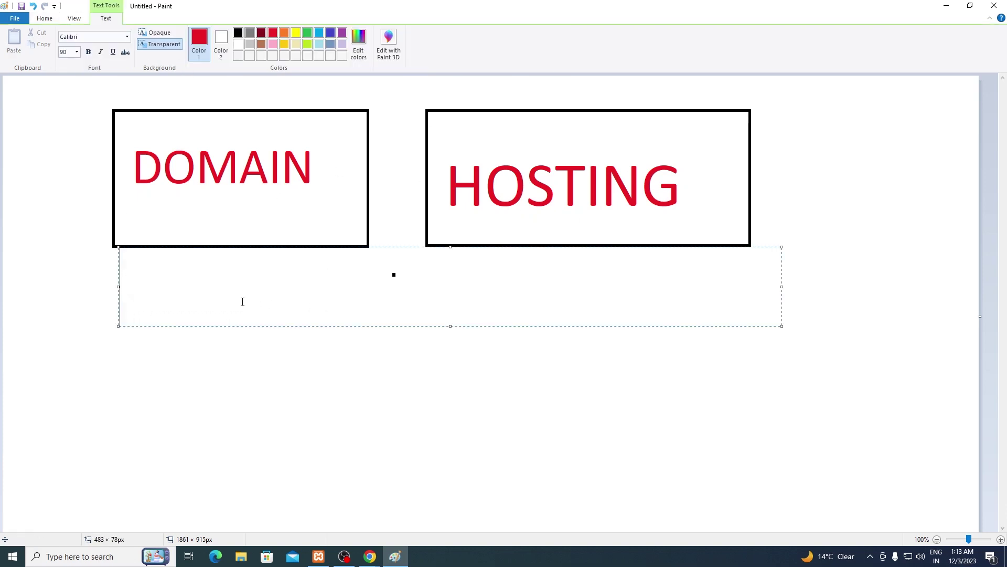
key(ctrl+shift+comma)
key(ctrl+shift+comma)
key(ctrl+shift+comma)
key(ctrl+shift+comma)
text(ravigua)
key(BackSpace)
key(BackSpace)
text(a)
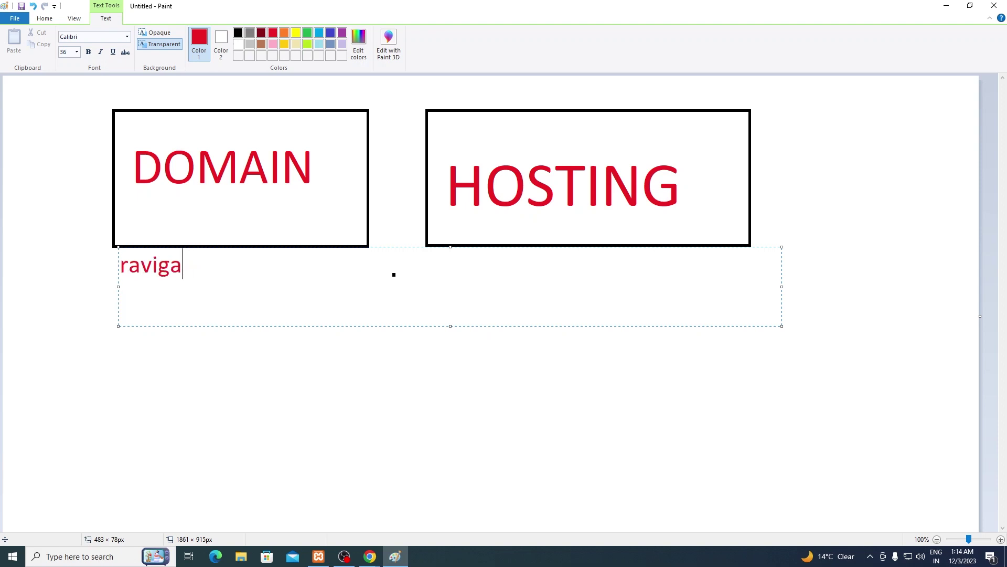
text(utam.in)
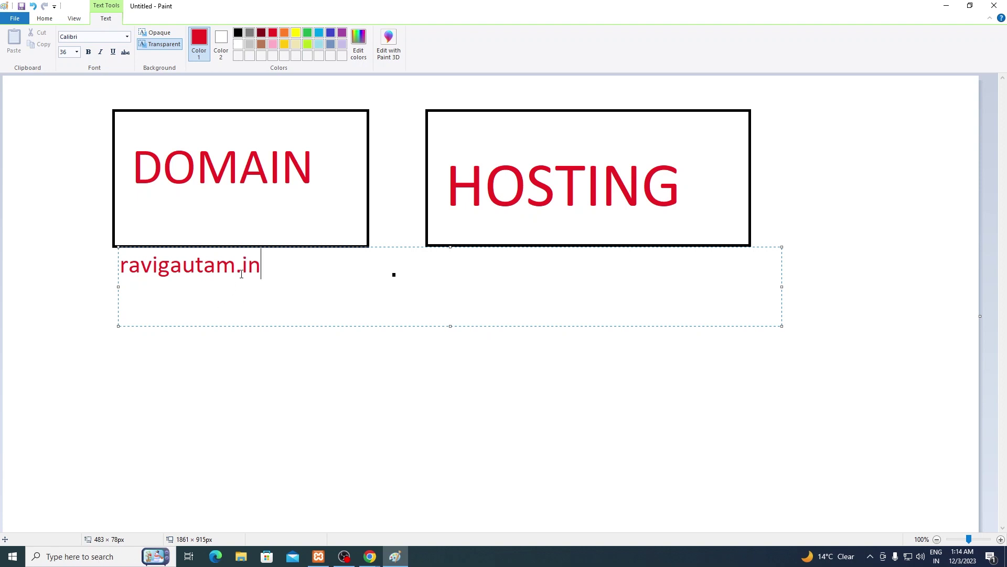
Step: Colour the domain's name part light blue and its .in ending green
drag(236, 267, 120, 267)
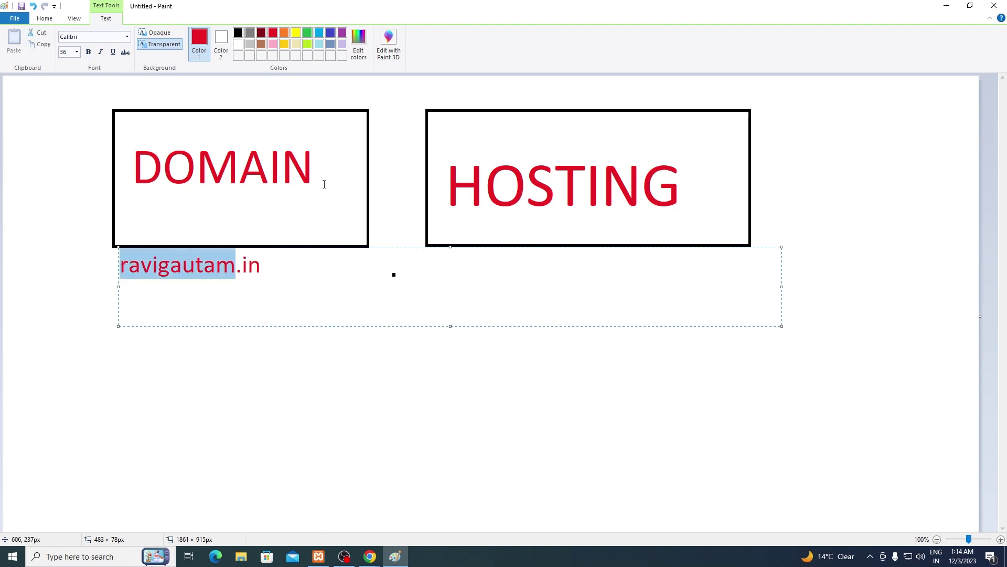
click(319, 33)
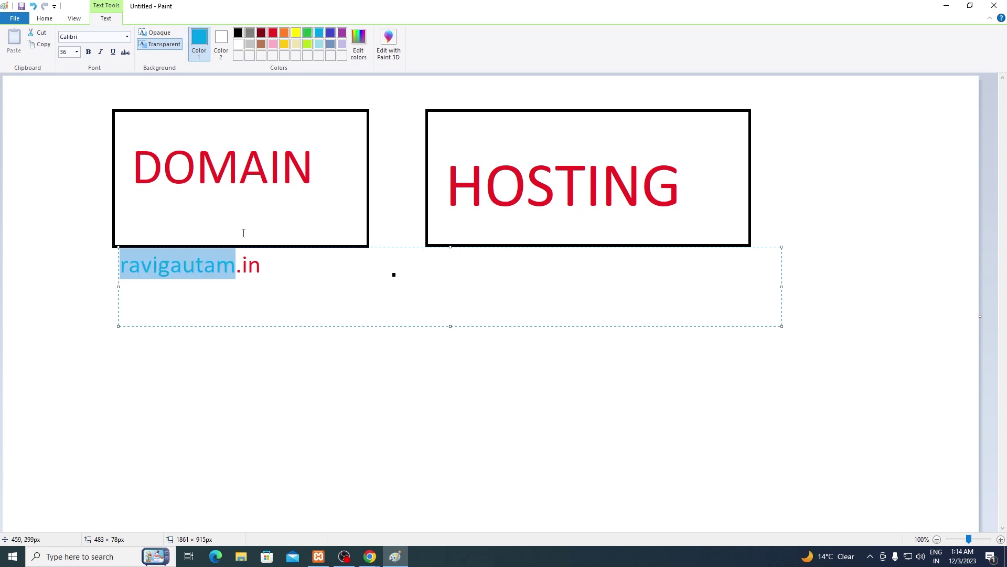
click(258, 284)
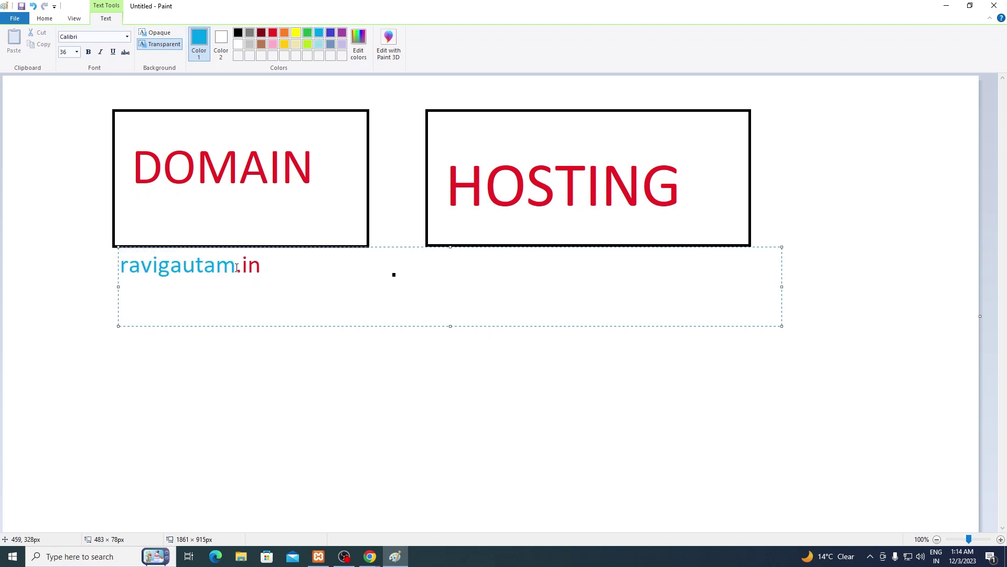
drag(239, 267, 274, 269)
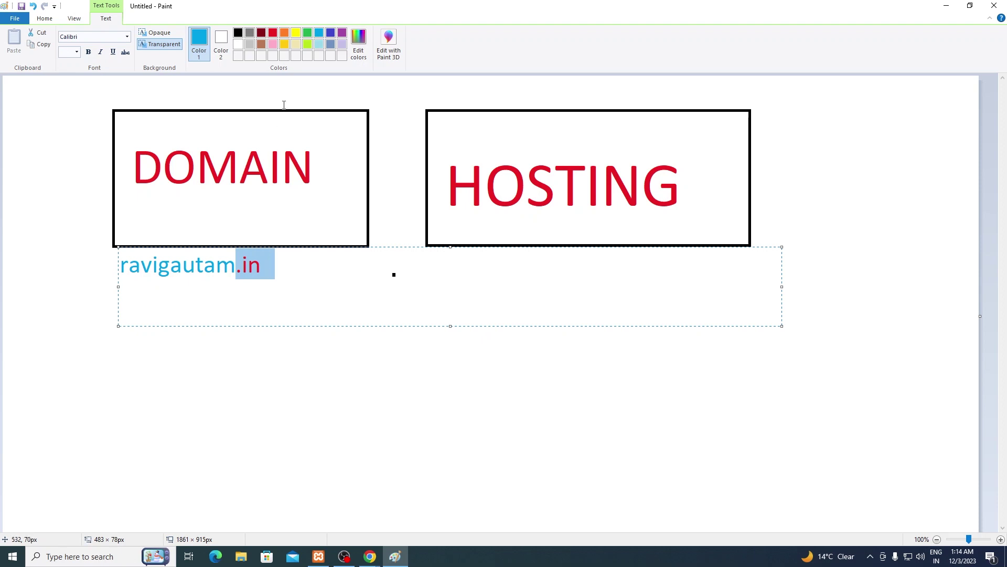
click(308, 33)
click(266, 315)
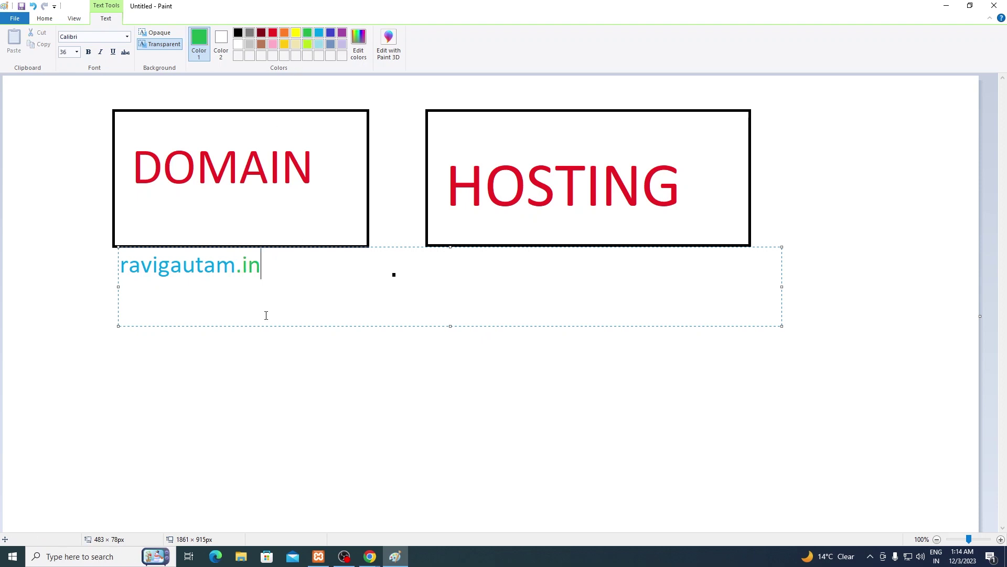
Step: Recolour the name part dark blue and make the .in ending bold
drag(238, 268, 119, 269)
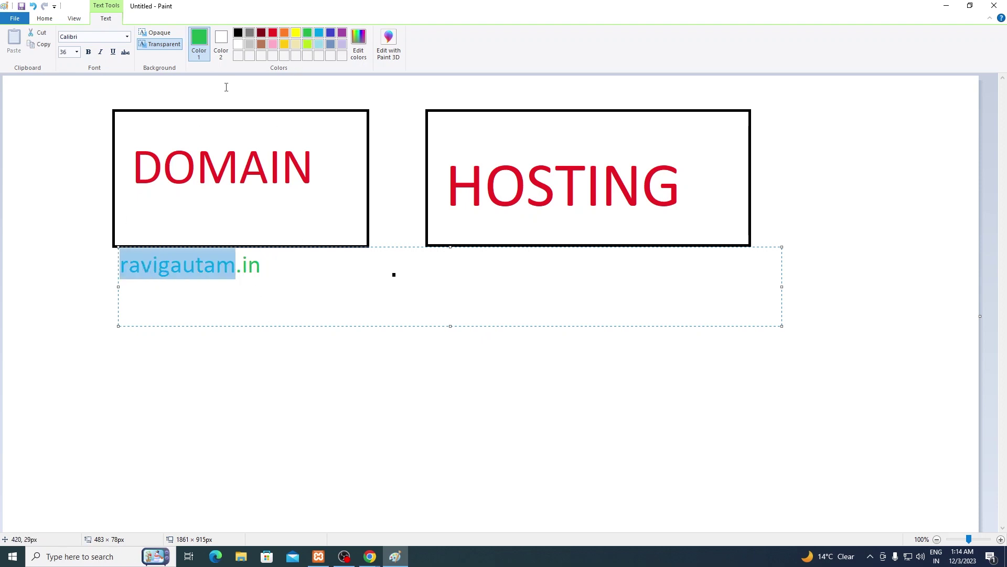
click(331, 33)
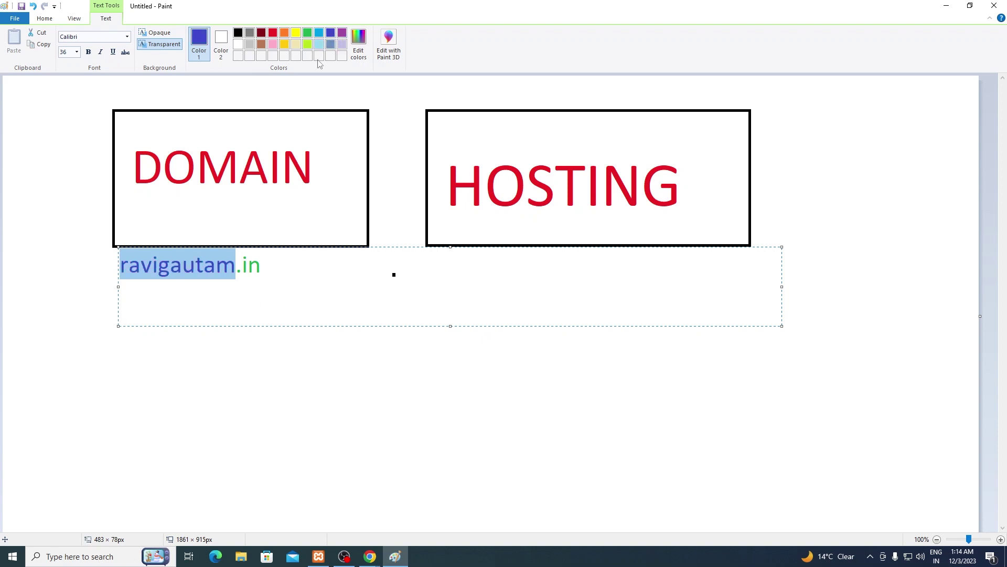
click(258, 294)
drag(236, 266, 265, 269)
key(ctrl+b)
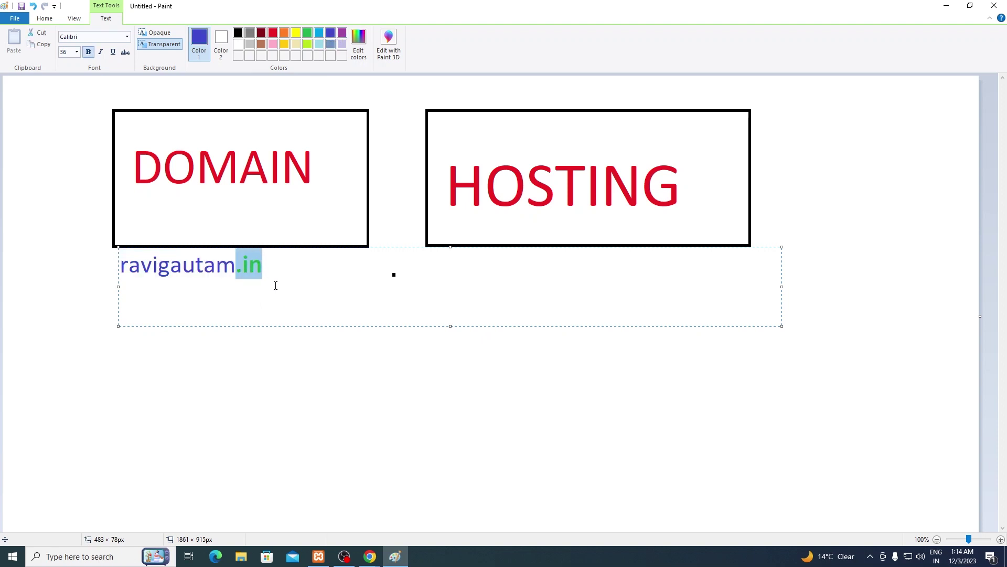
click(275, 286)
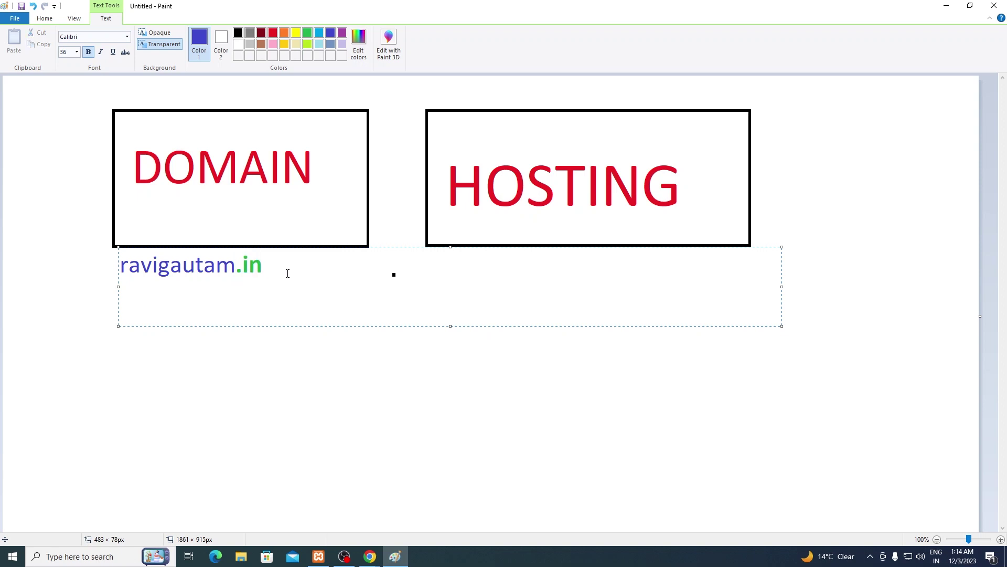
Step: Start a new line below the first domain with bold turned off
key(Return)
key(Return)
key(BackSpace)
key(BackSpace)
key(Return)
key(Return)
key(BackSpace)
key(BackSpace)
key(BackSpace)
text(n)
key(Return)
key(Return)
key(BackSpace)
text(R)
key(BackSpace)
key(Return)
key(ctrl+b)
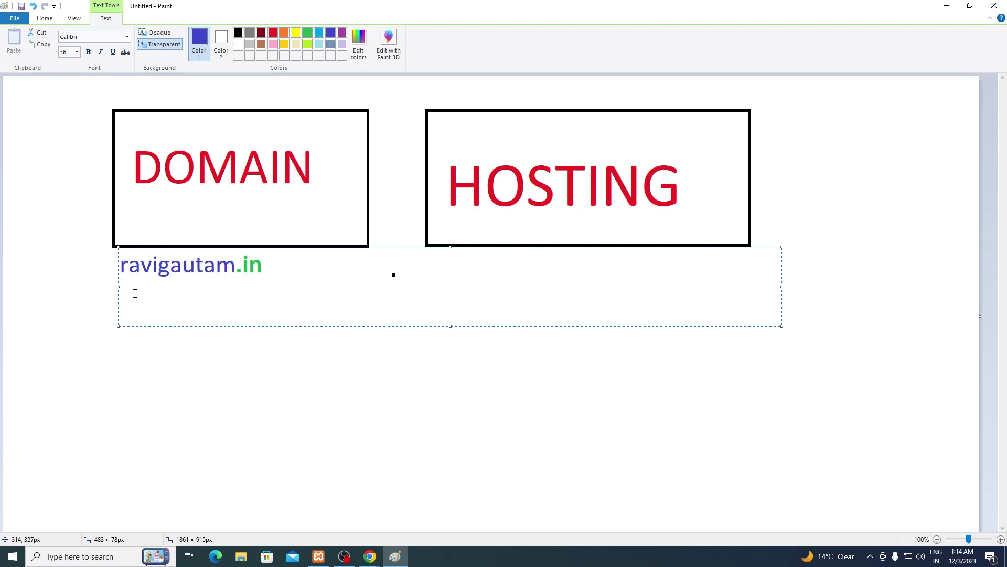
Step: Type ravigautam.net on the second line and make .net bold green
key(BackSpace)
text(ravigautam.)
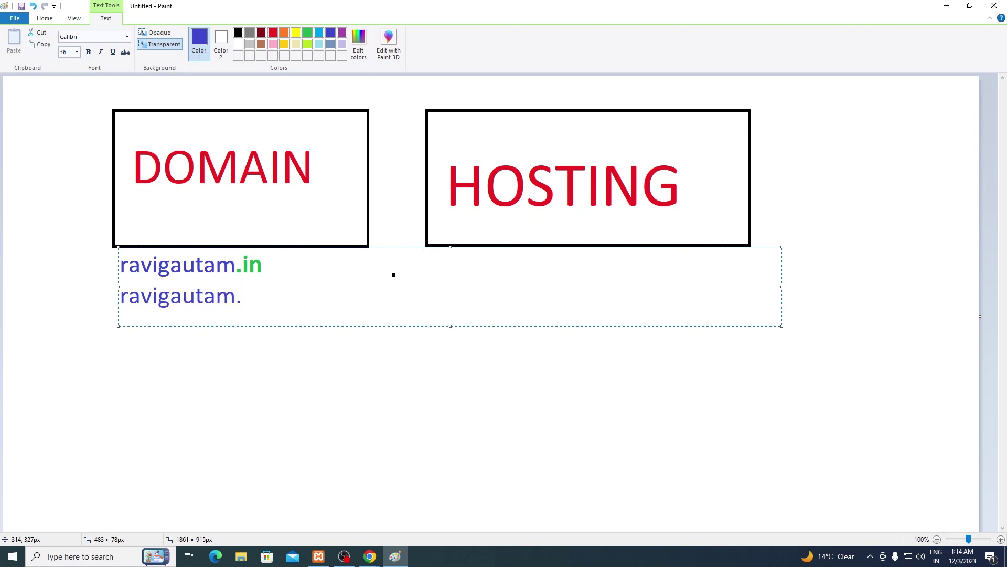
text(net)
drag(240, 295, 284, 298)
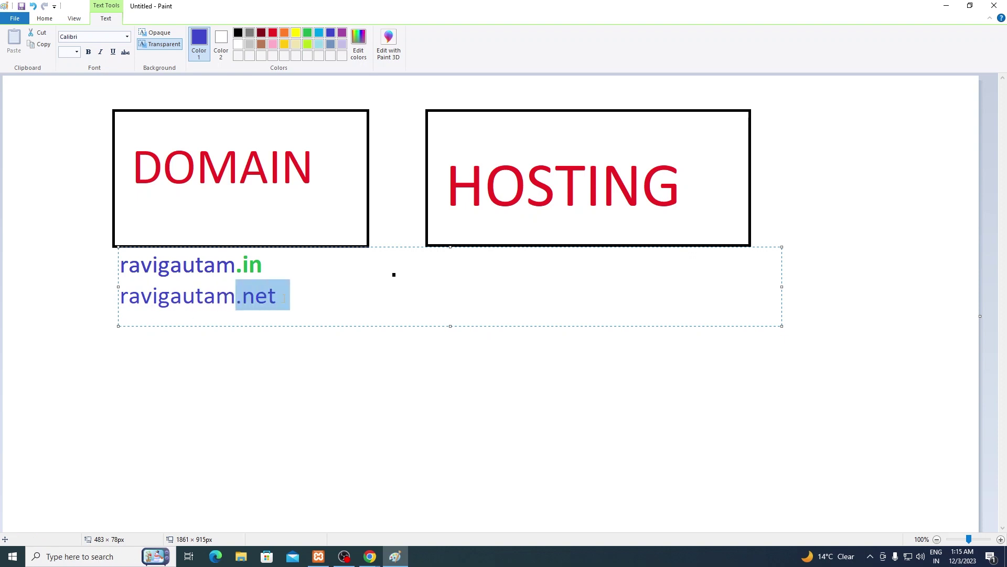
click(308, 33)
key(ctrl+b)
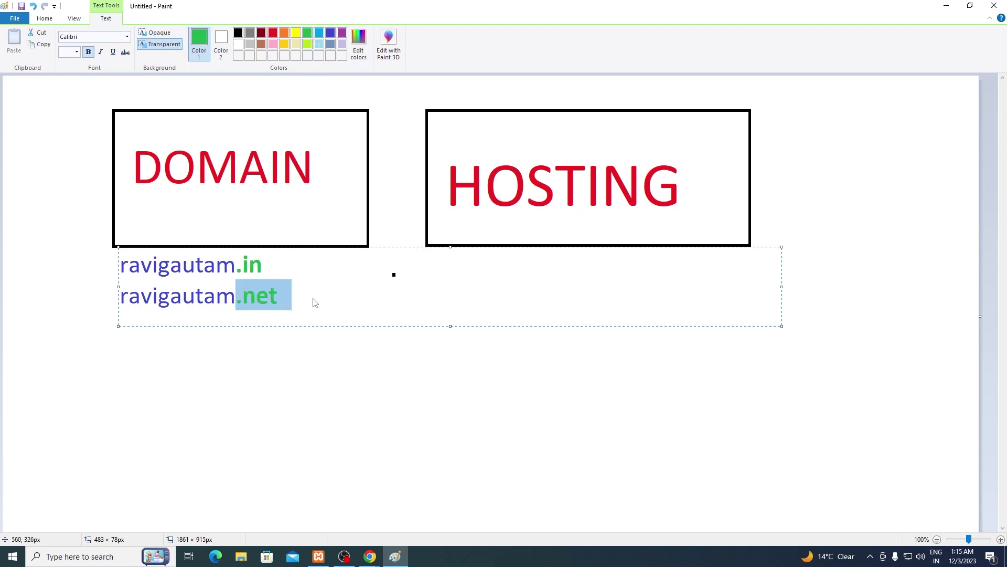
click(315, 303)
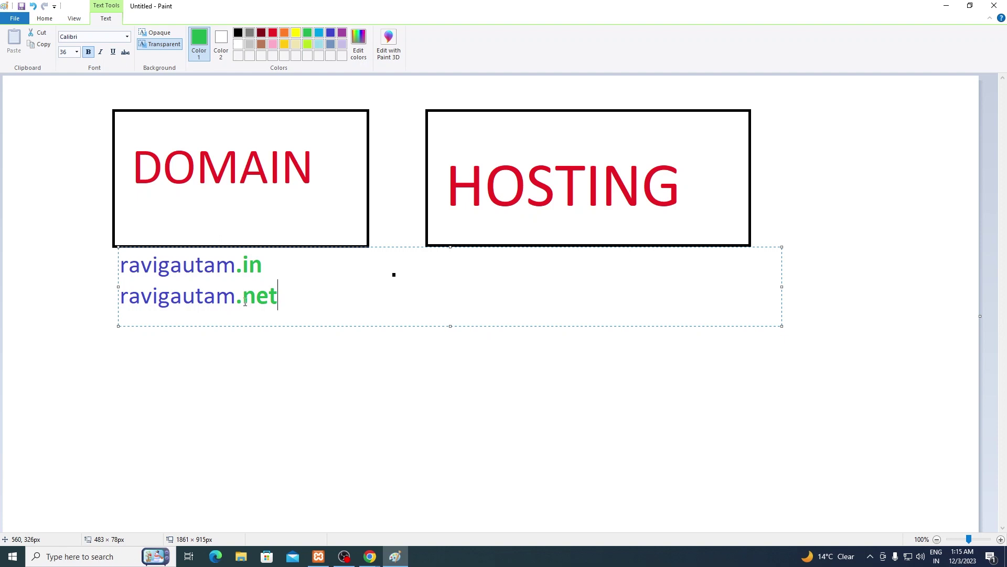
Step: Check the selections on both domain lines, then begin a third line after them
drag(236, 302, 289, 297)
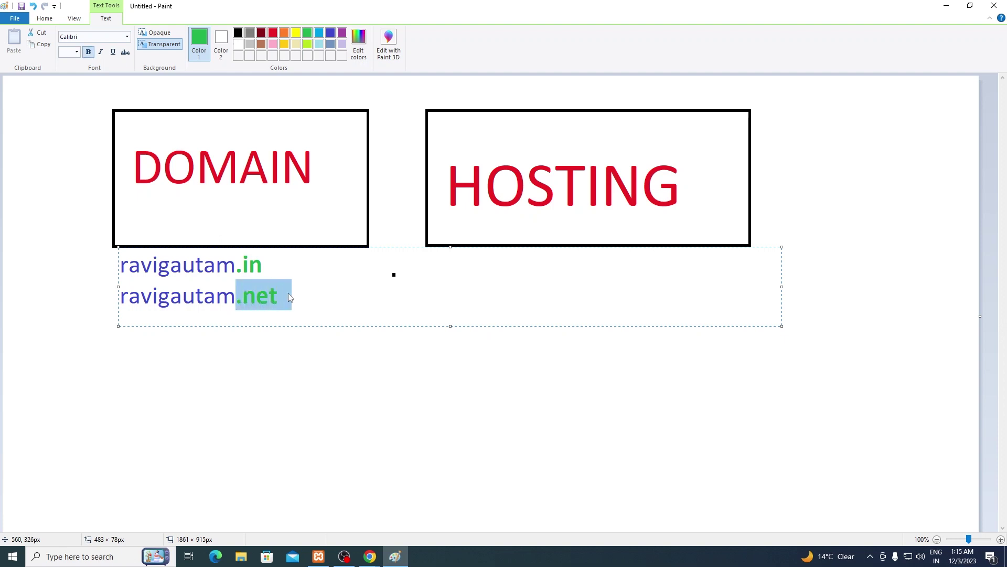
click(289, 297)
drag(280, 262, 122, 262)
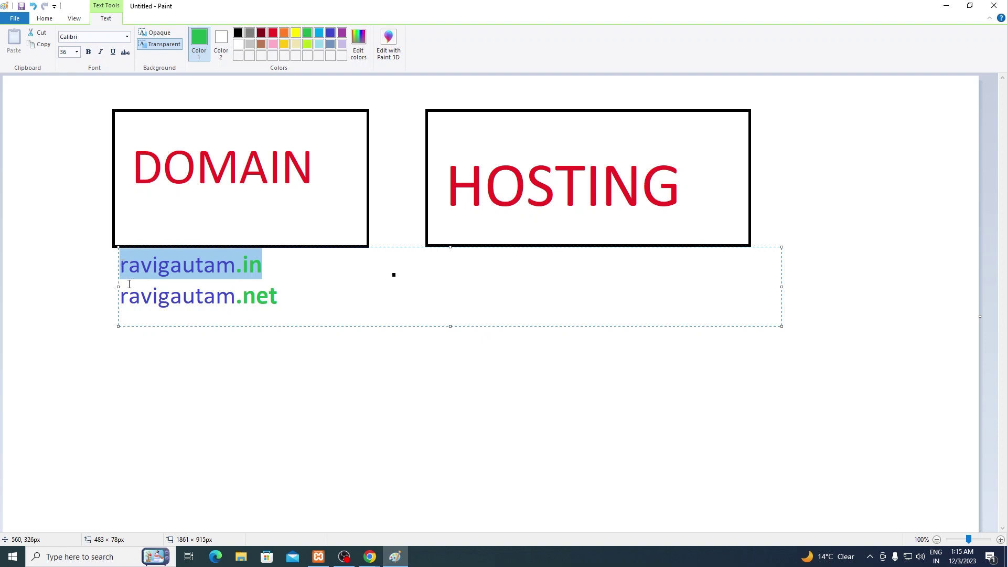
drag(123, 301, 118, 280)
click(308, 304)
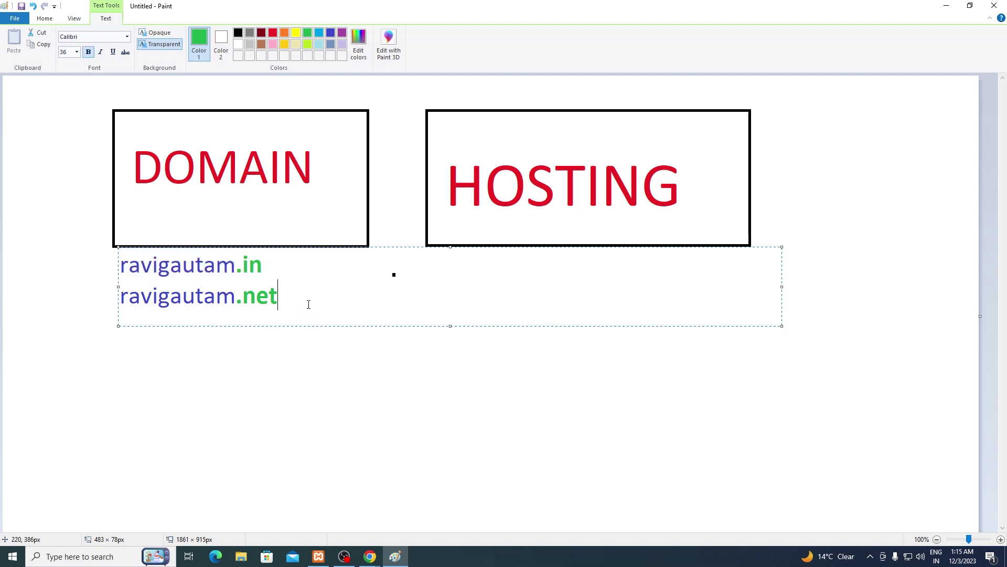
click(273, 266)
key(Return)
Step: Type mybusiness.com on the third line with mybusiness. in blue, then start a fourth line with mybusiness.biz
text(mybusiness)
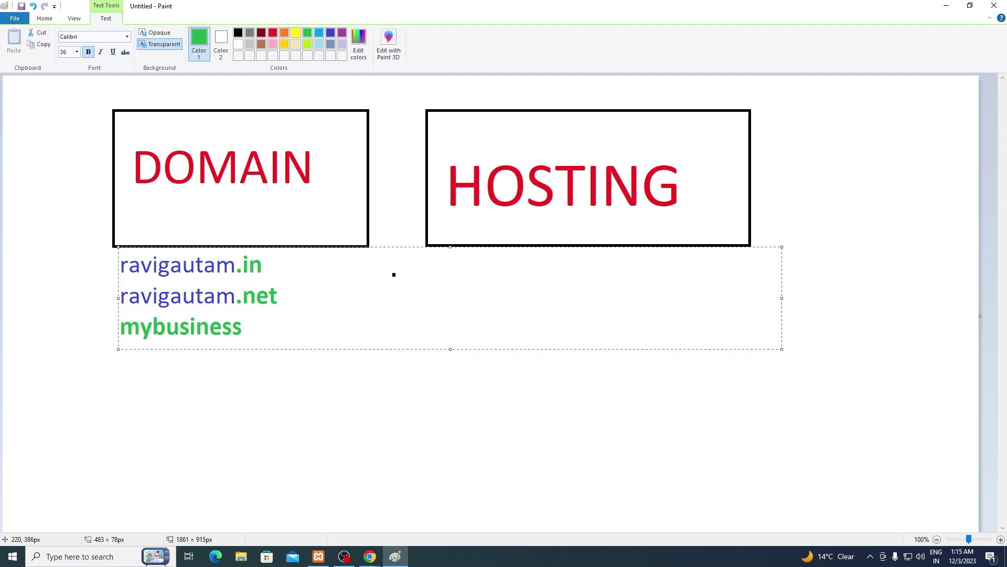
text(.com)
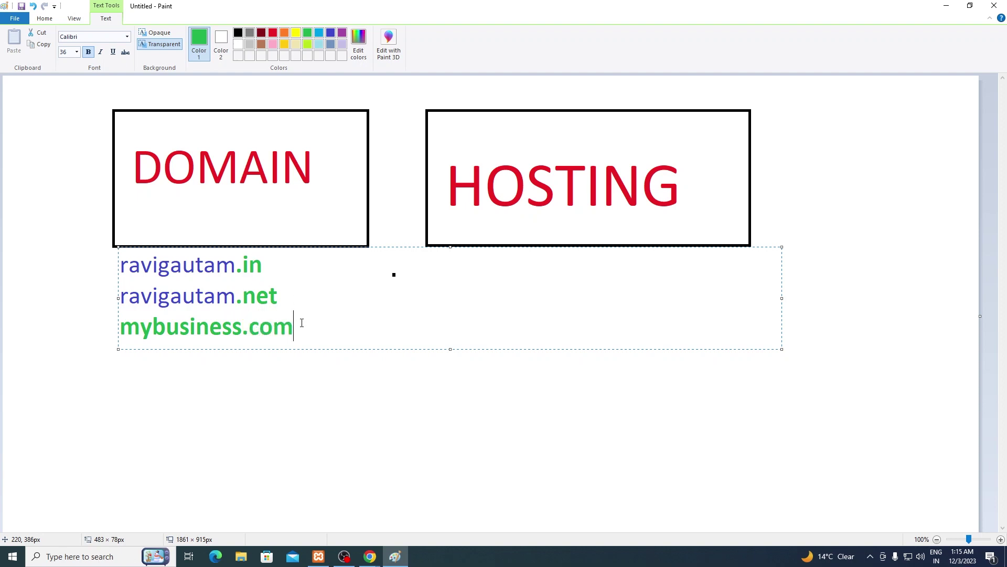
drag(248, 326, 121, 338)
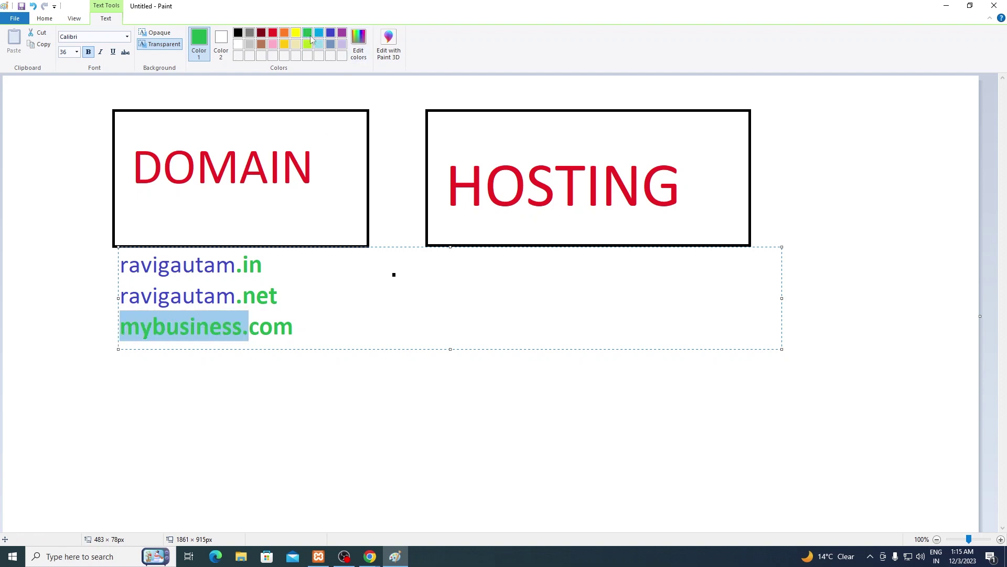
click(331, 34)
click(257, 296)
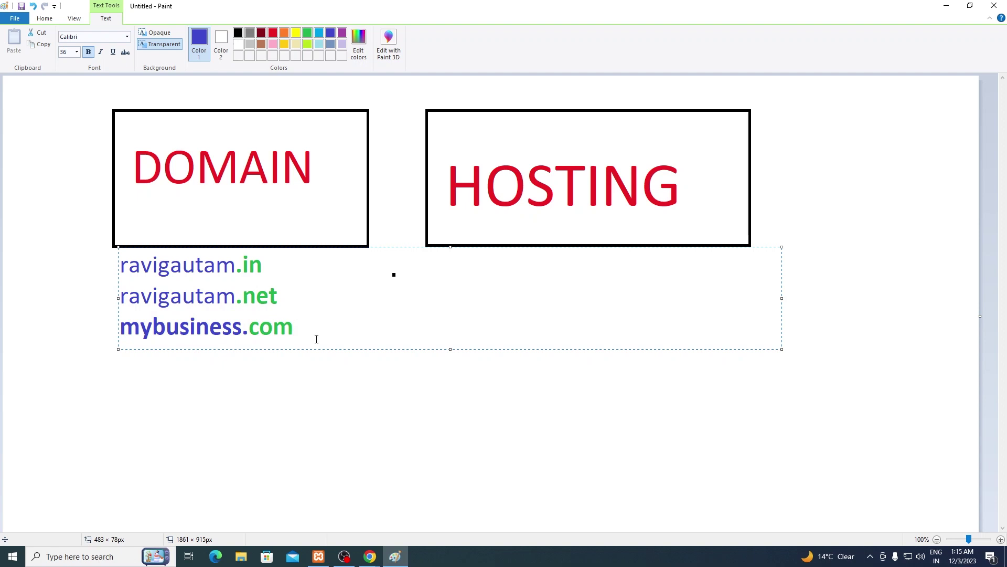
key(Return)
text(mybusiness.)
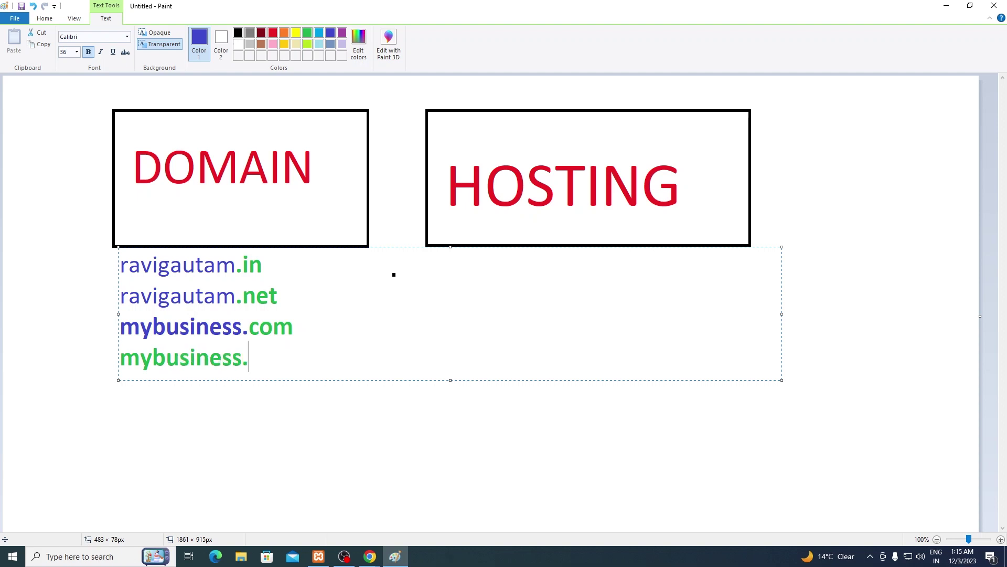
text(biz)
Step: Try several endings on the fourth line before settling on mybusiness.xyz
key(BackSpace)
key(BackSpace)
key(BackSpace)
text(co.uk)
key(BackSpace)
key(BackSpace)
text(in)
key(BackSpace)
key(BackSpace)
key(BackSpace)
text(xyz)
key(BackSpace)
key(BackSpace)
key(BackSpace)
text(org)
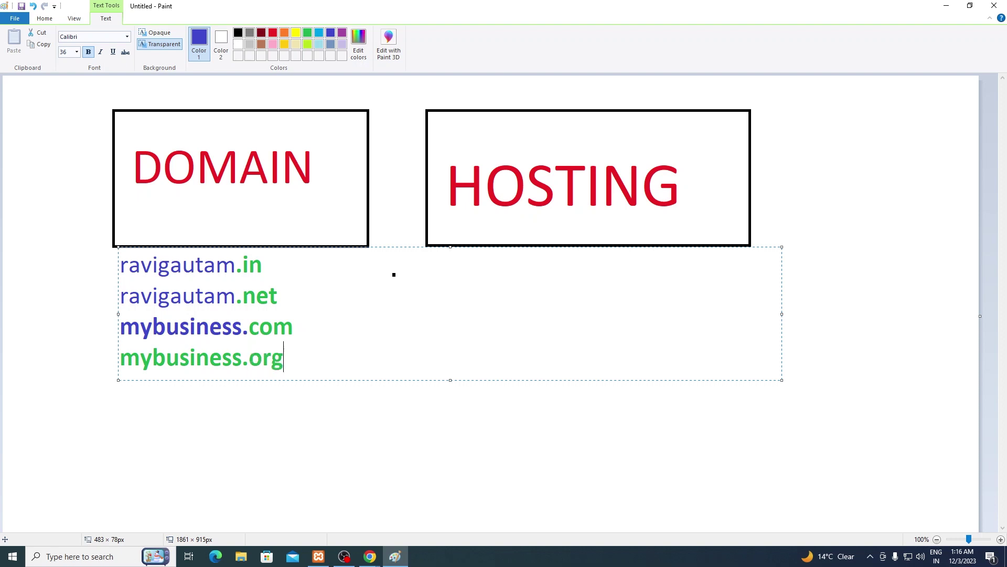
key(BackSpace)
key(BackSpace)
key(BackSpace)
key(BackSpace)
key(BackSpace)
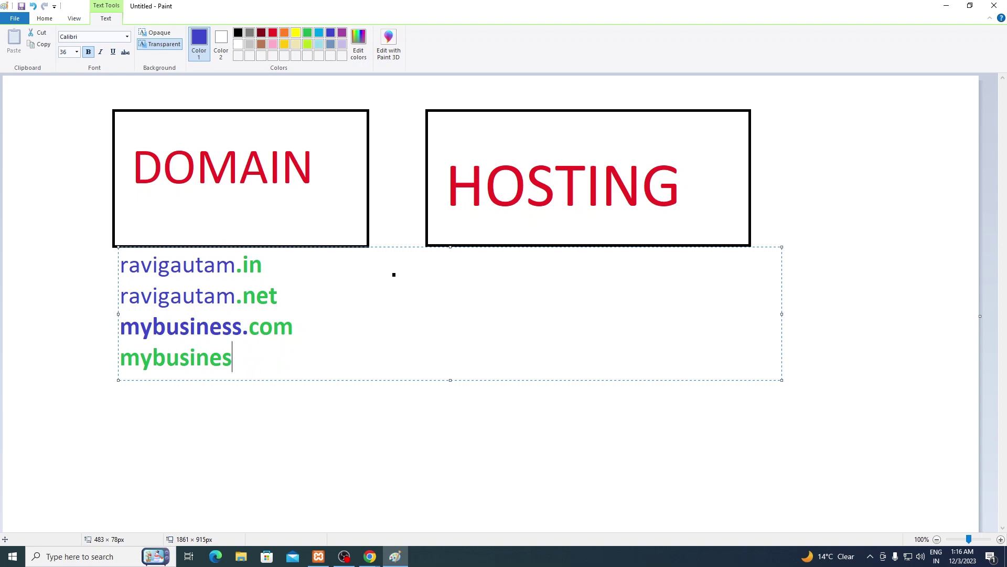
text(s.xyz)
Step: Recolour mybusiness. on the fourth line blue
click(243, 356)
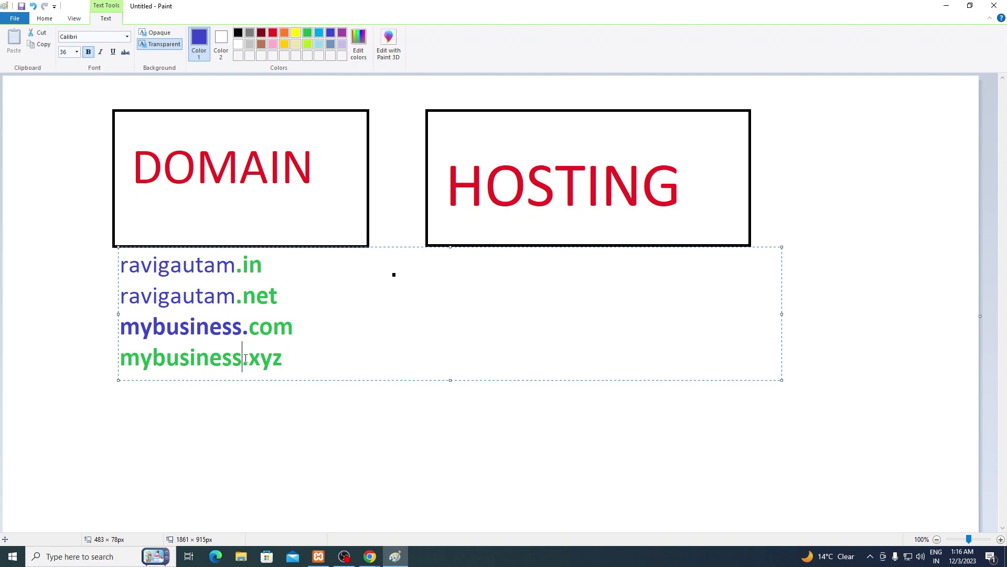
drag(249, 357, 121, 356)
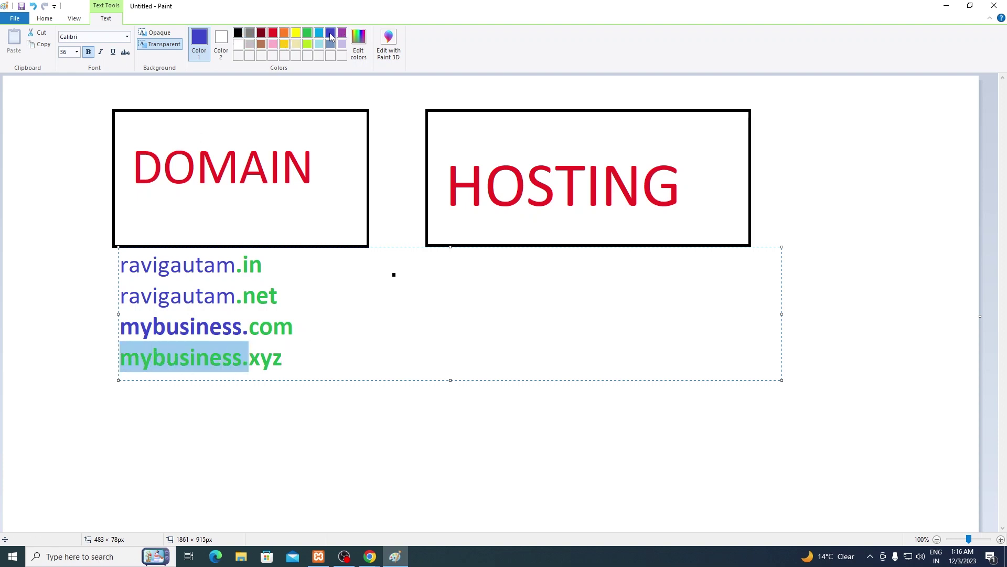
click(330, 35)
click(284, 368)
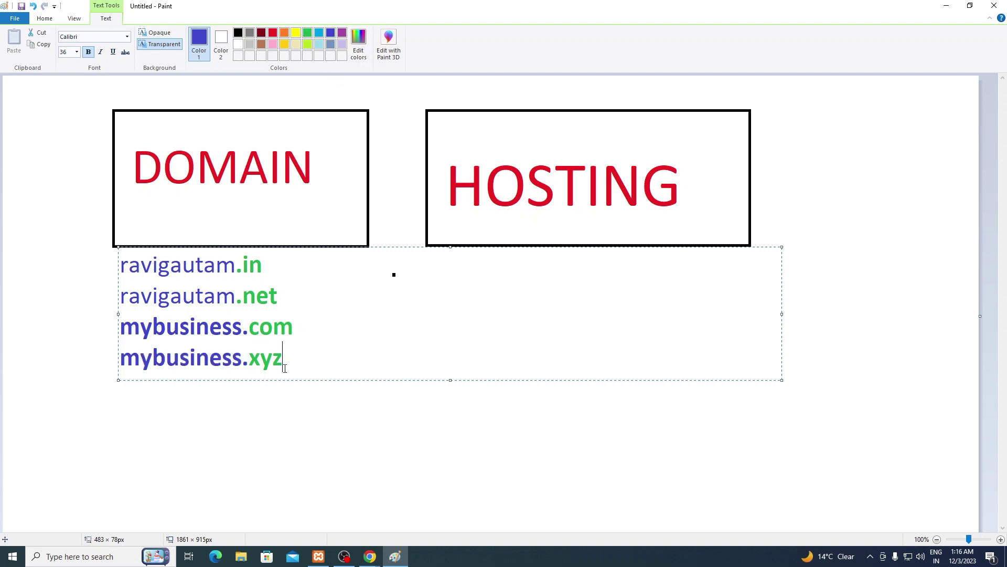
Step: Start a fifth line below mybusiness.xyz and type a phone number
key(Return)
key(BackSpace)
key(BackSpace)
text(z)
key(Return)
key(Return)
text(()
key(BackSpace)
text(91987654)
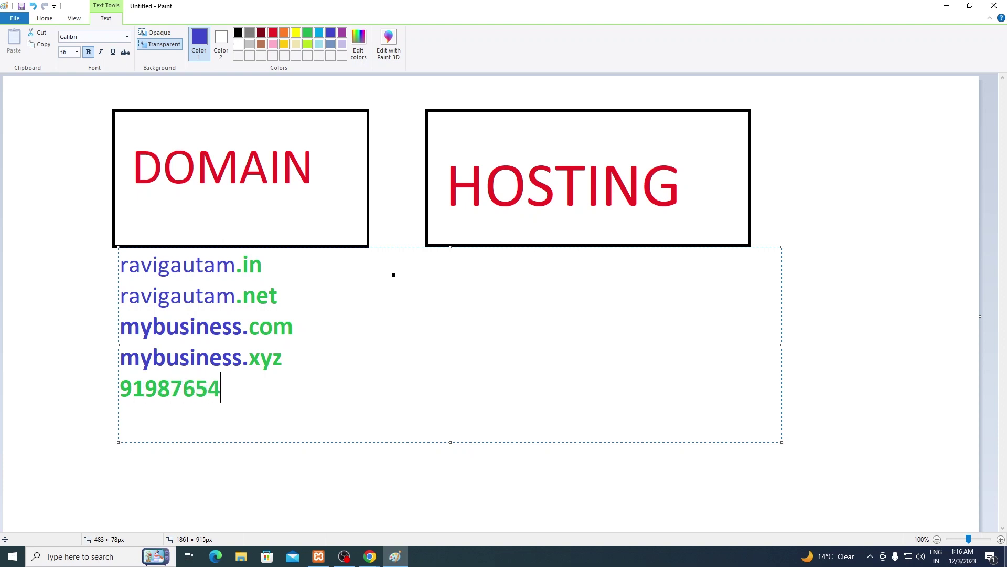
text(3210)
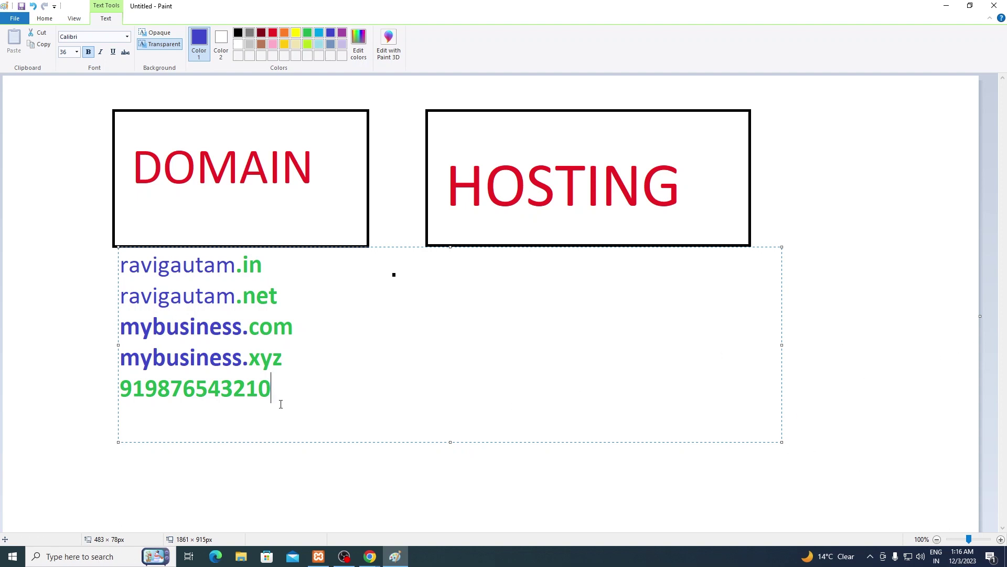
Step: Edit the country-code digits of the phone number on the fifth line
mouse_move(271, 395)
mouse_down()
mouse_move(120, 393)
mouse_move(277, 397)
mouse_up()
click(148, 410)
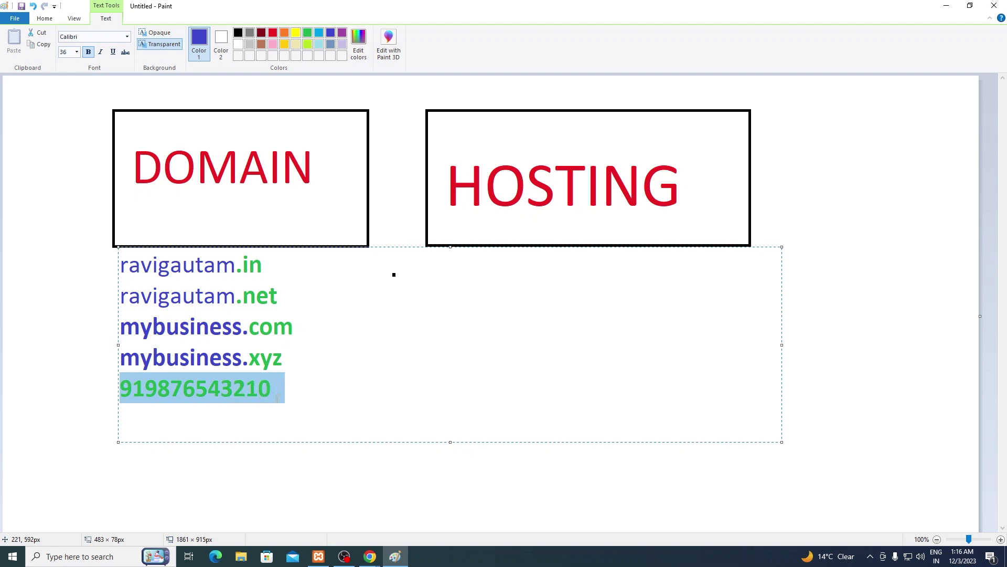
click(304, 400)
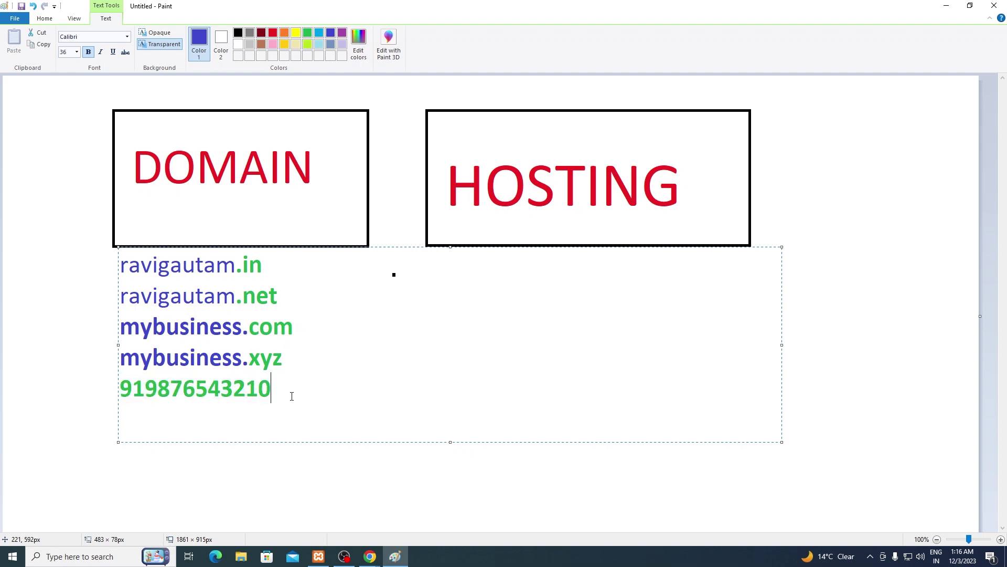
drag(156, 388, 285, 396)
click(145, 388)
key(BackSpace)
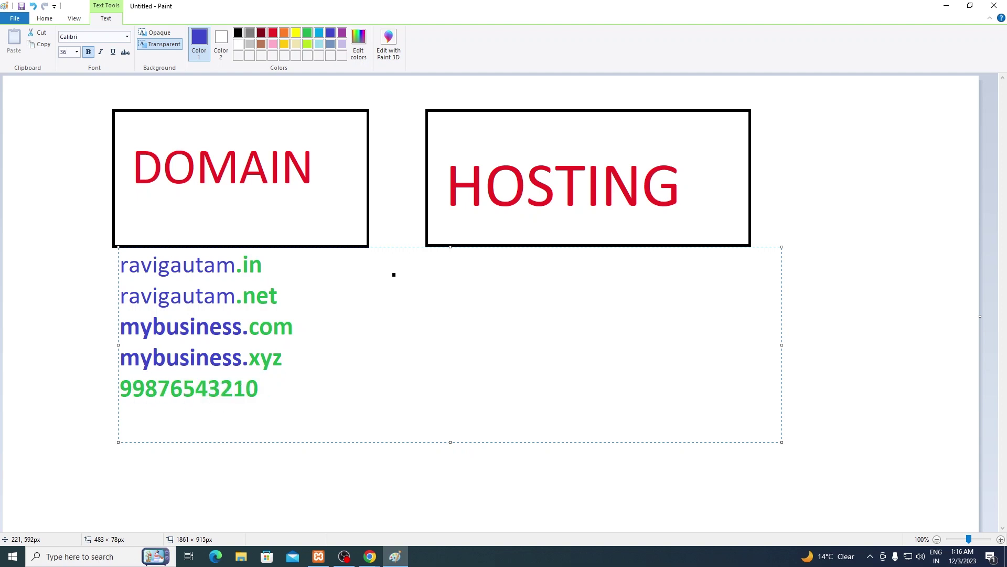
text(2)
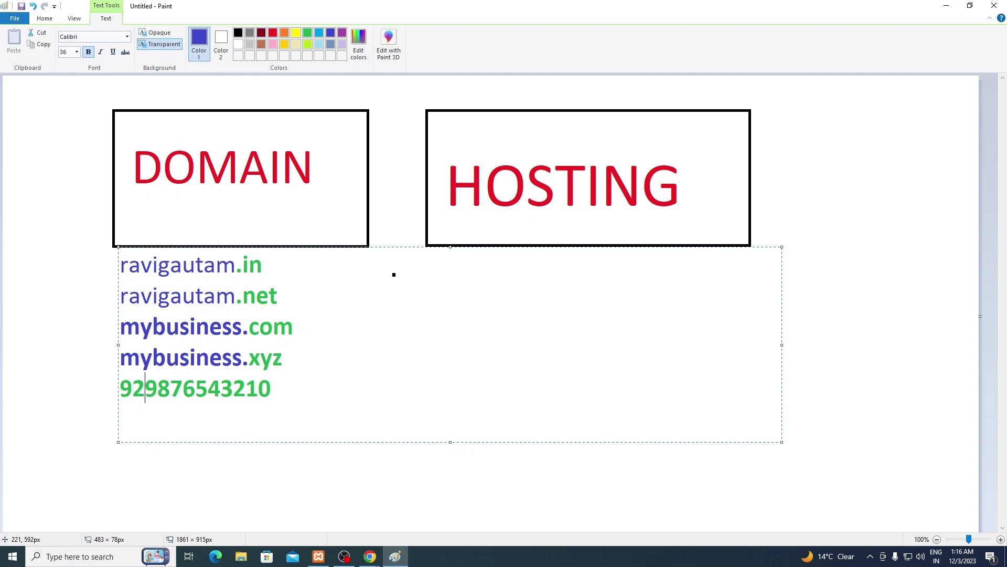
key(BackSpace)
key(BackSpace)
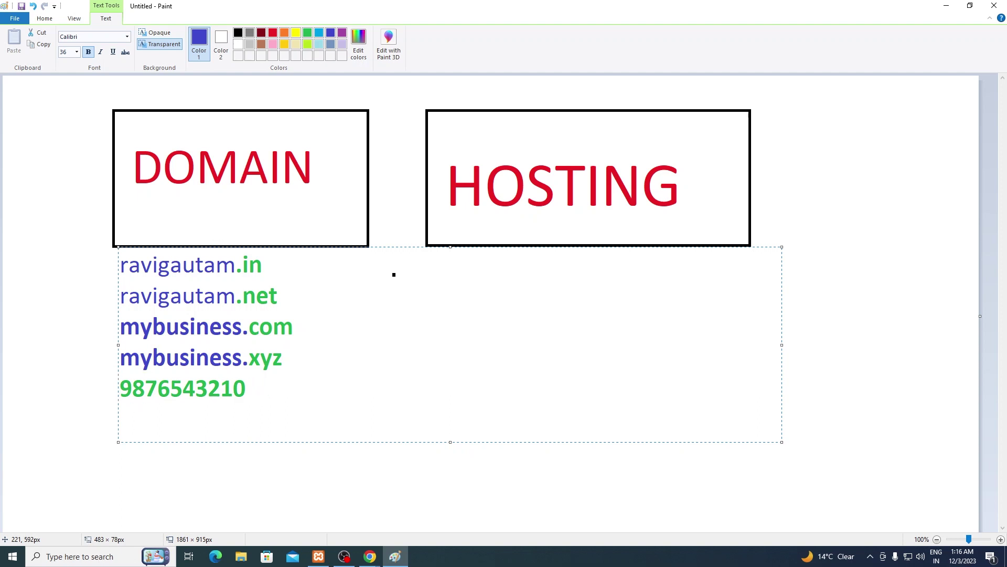
text(01)
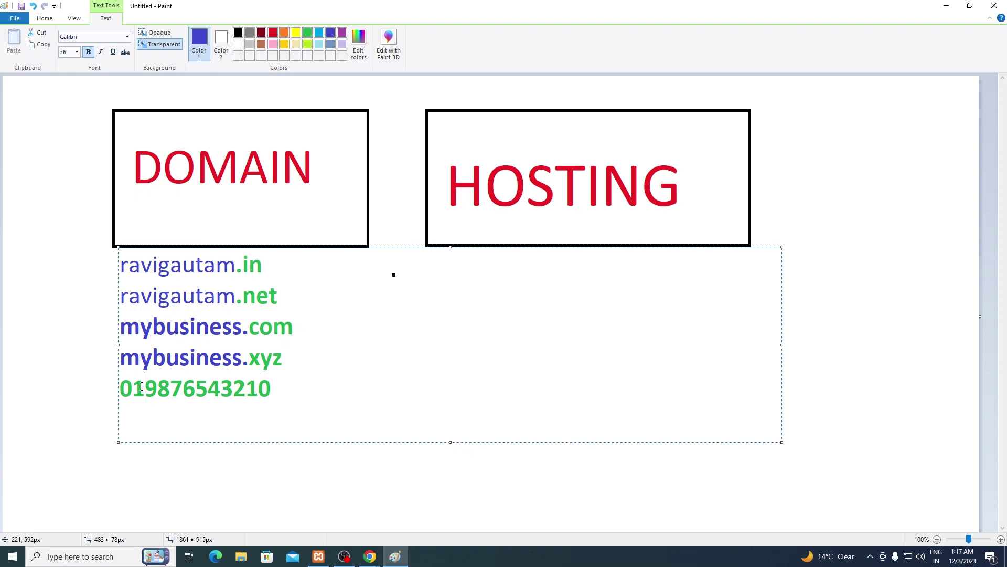
key(Left)
key(BackSpace)
text(9)
Step: Delete the phone-number line, narrow the text box to the domain list, and commit it
drag(120, 391, 278, 407)
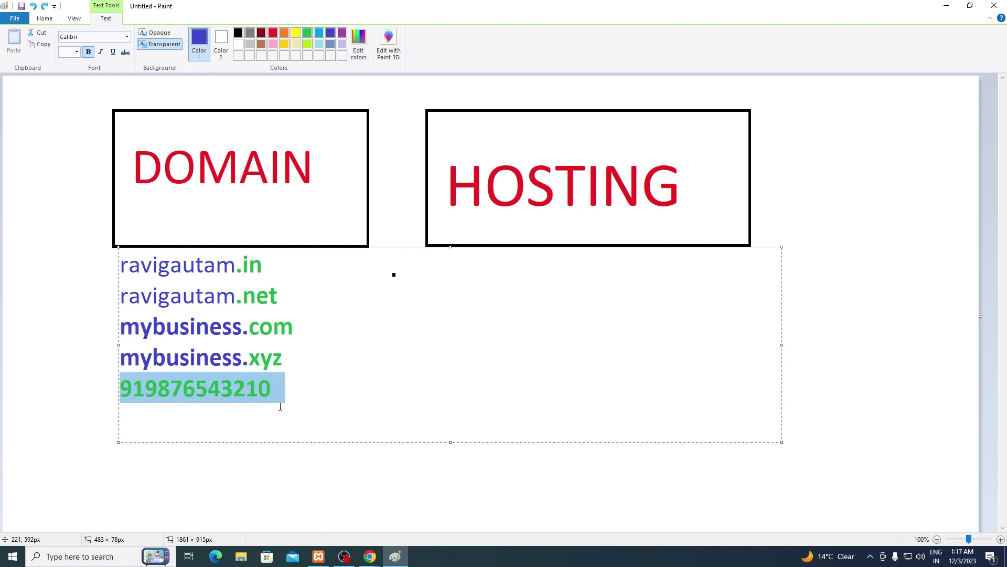
click(289, 408)
drag(243, 357, 121, 373)
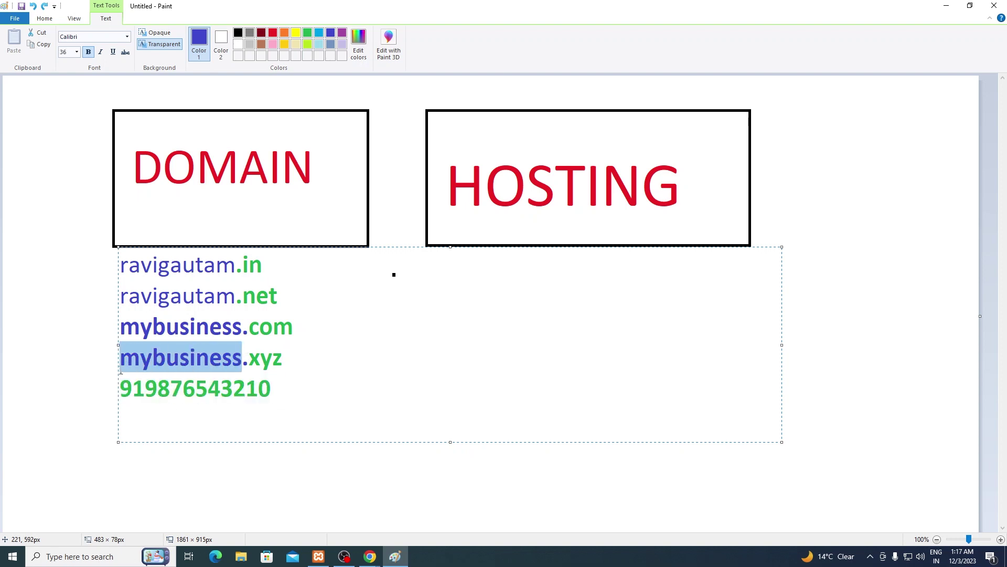
drag(237, 327, 295, 328)
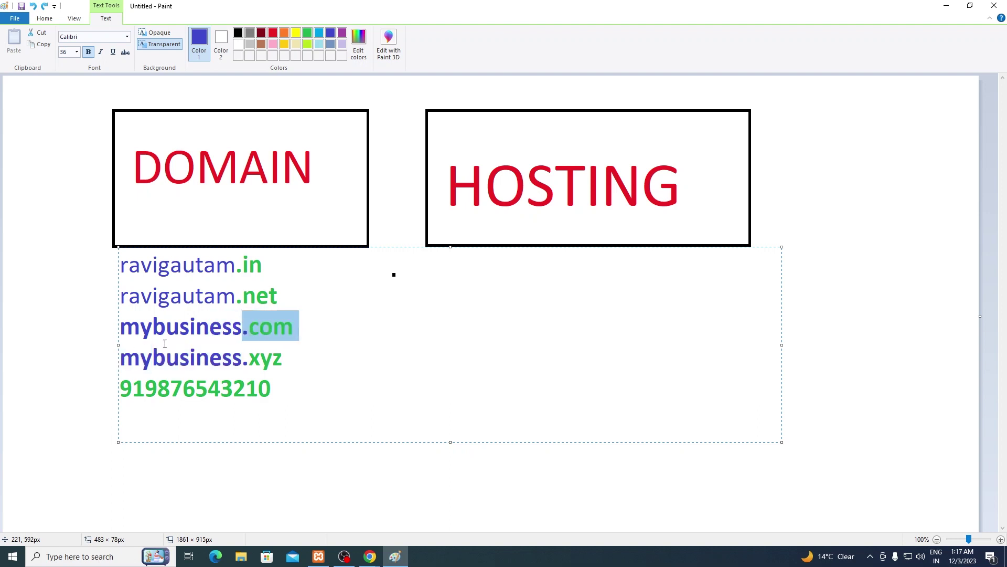
click(273, 327)
drag(273, 391, 122, 396)
key(BackSpace)
key(BackSpace)
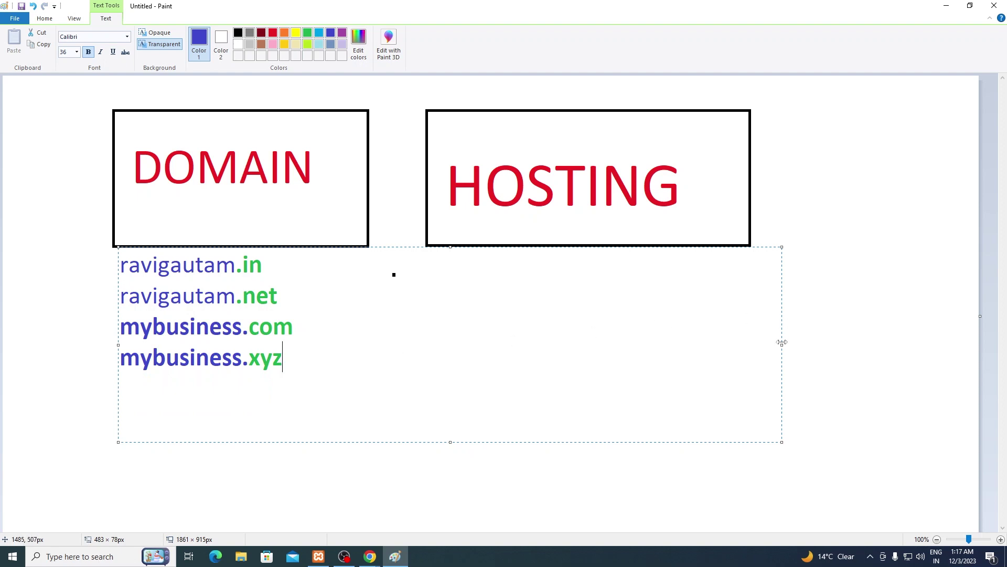
drag(782, 345, 372, 355)
click(239, 443)
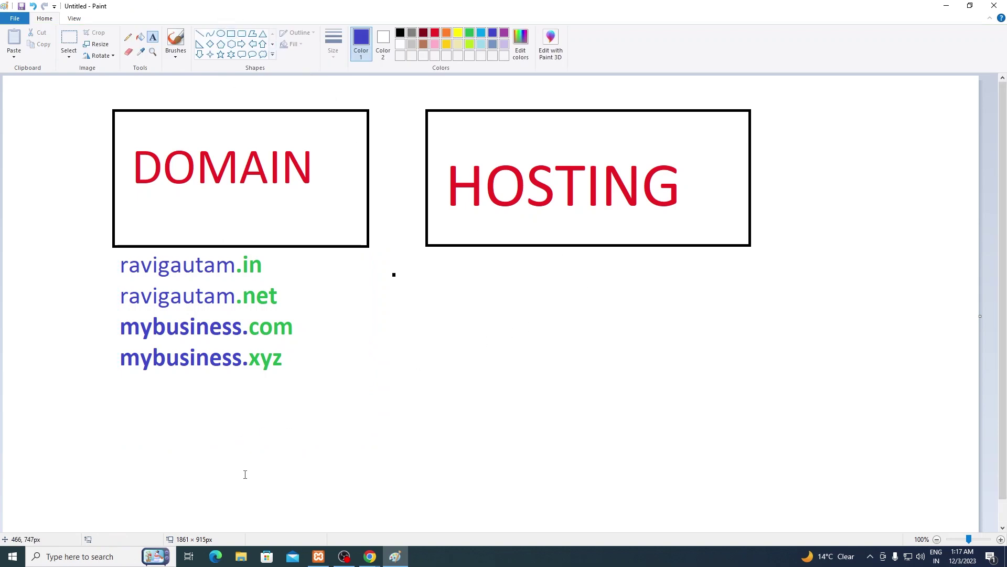
Step: Open C:\xampp2\htdocs\wp in File Explorer and select all 21 items
click(241, 557)
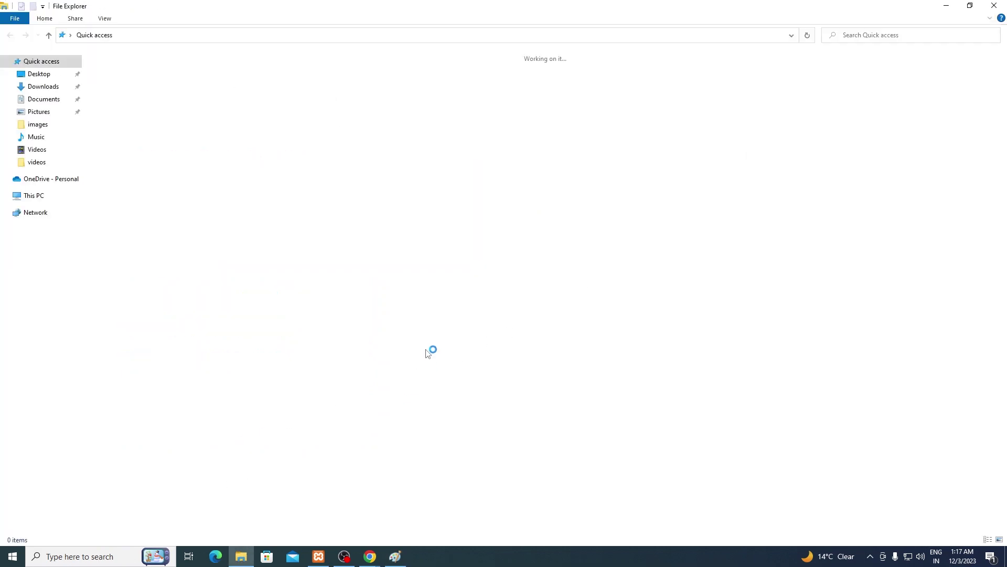
click(80, 297)
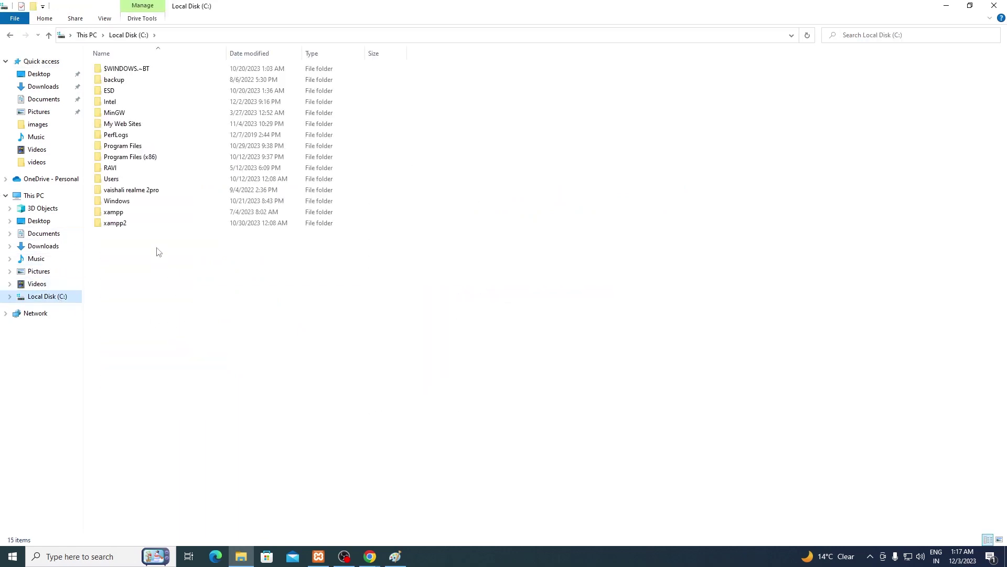
double_click(126, 224)
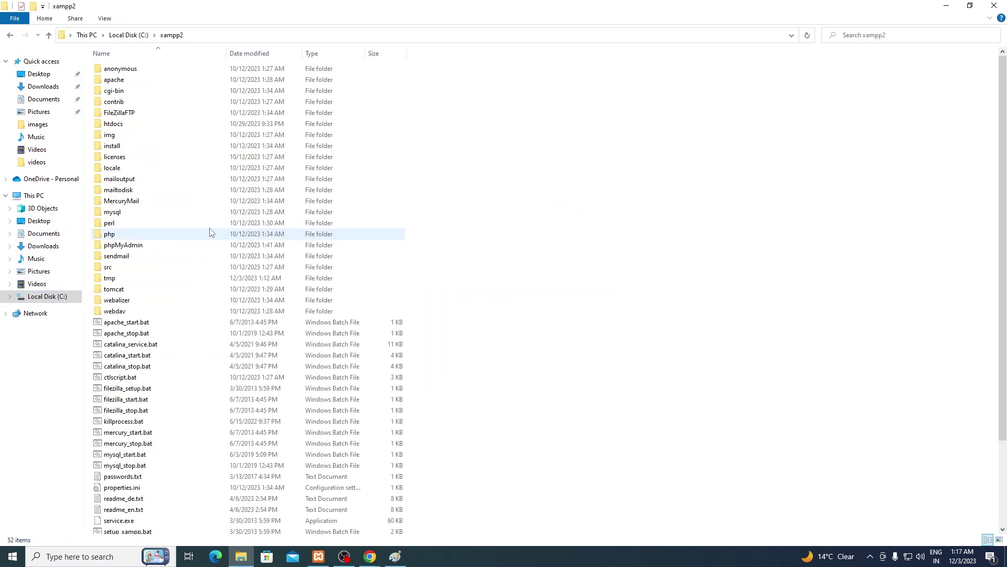
double_click(187, 125)
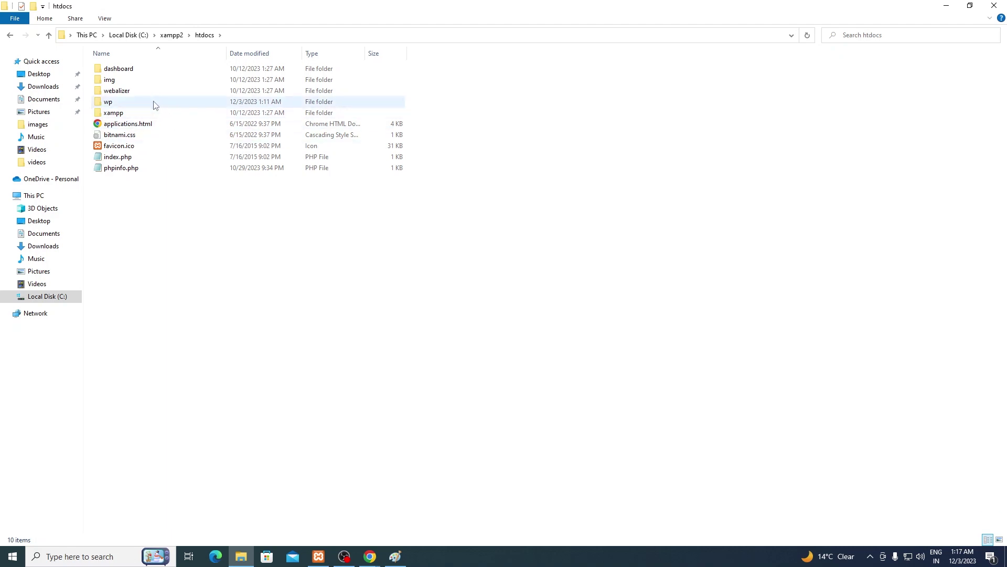
double_click(151, 103)
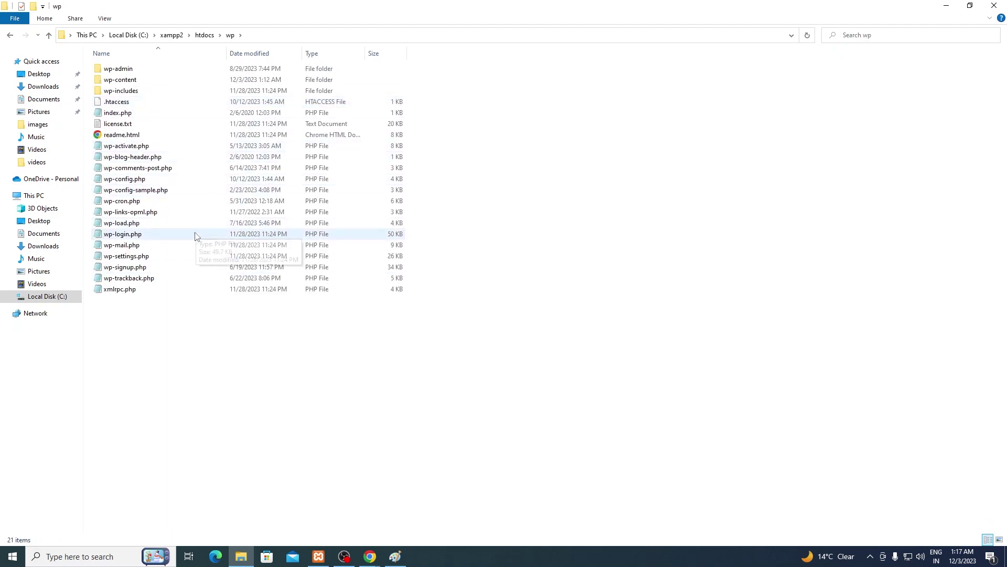
drag(182, 376, 137, 66)
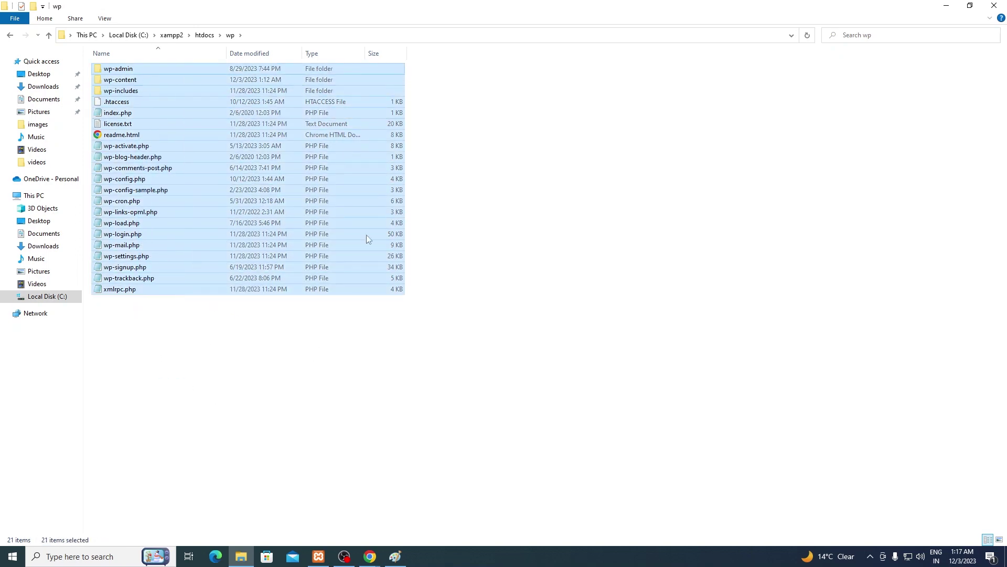
Step: Resize the File Explorer window to view Paint behind it, then return to the Paint diagram
double_click(455, 12)
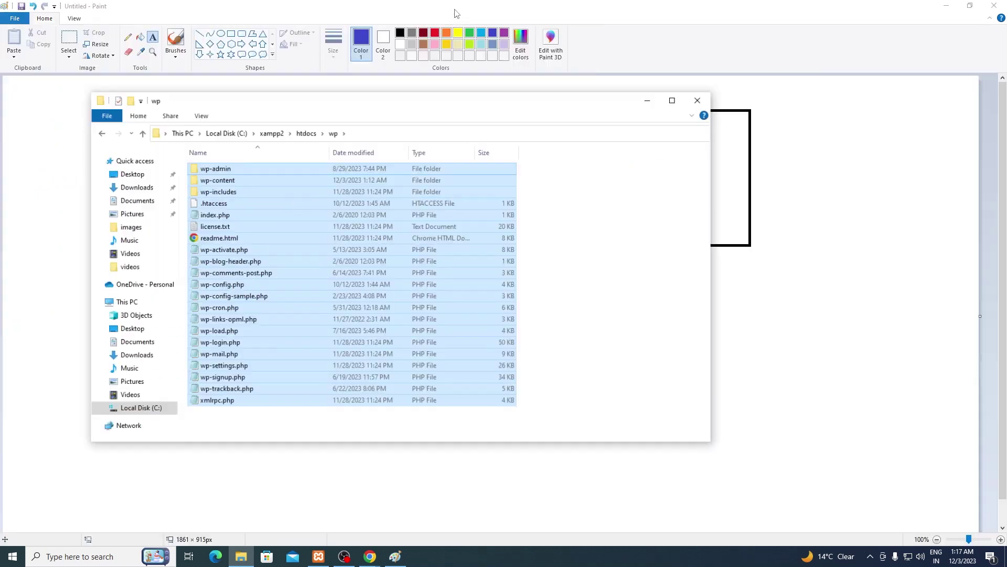
drag(415, 126, 571, 103)
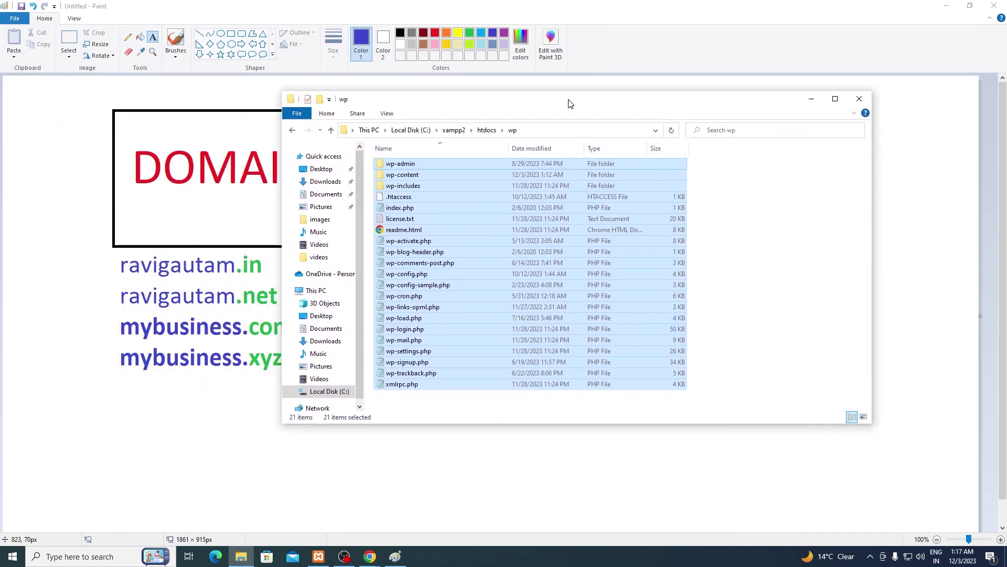
double_click(571, 103)
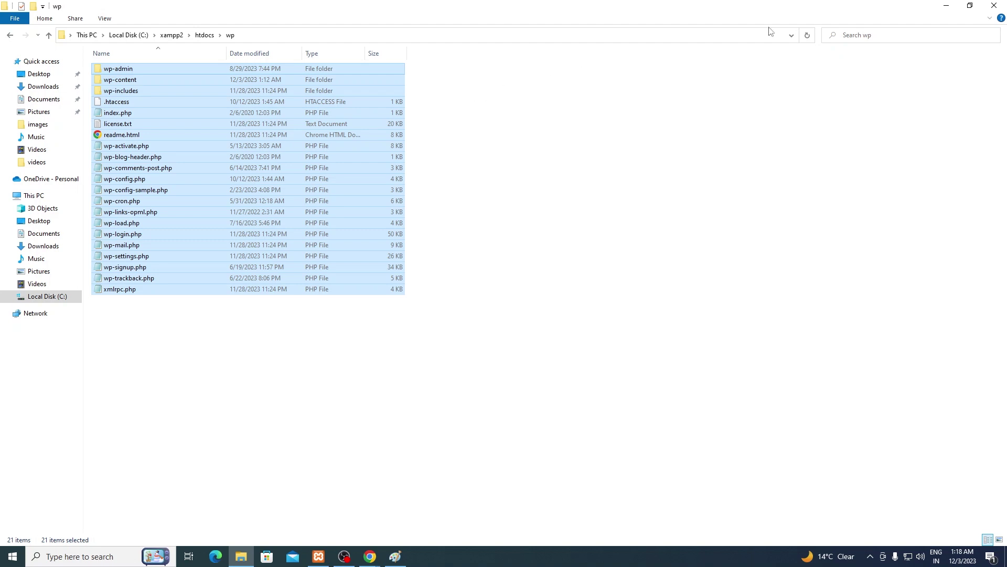
click(965, 7)
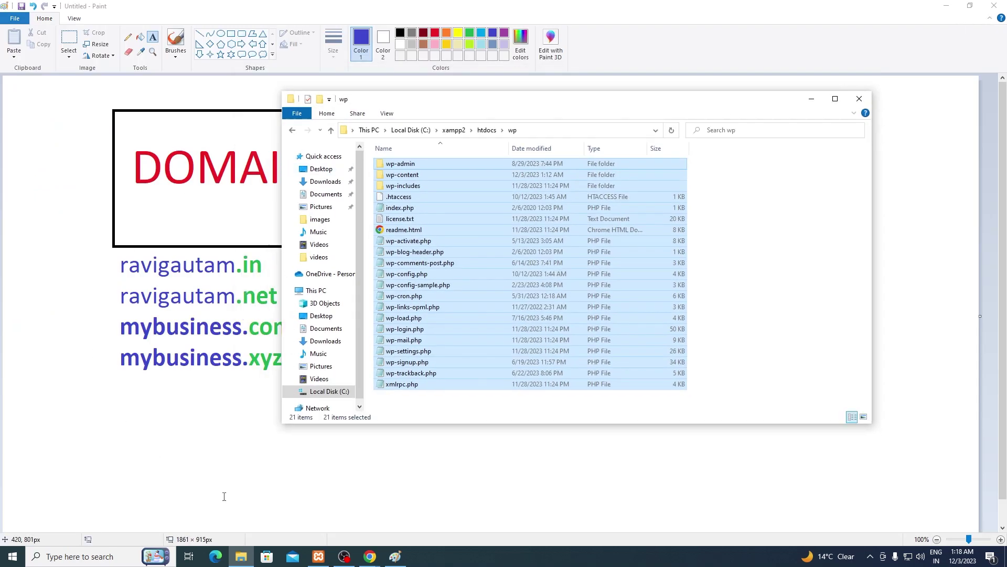
click(223, 496)
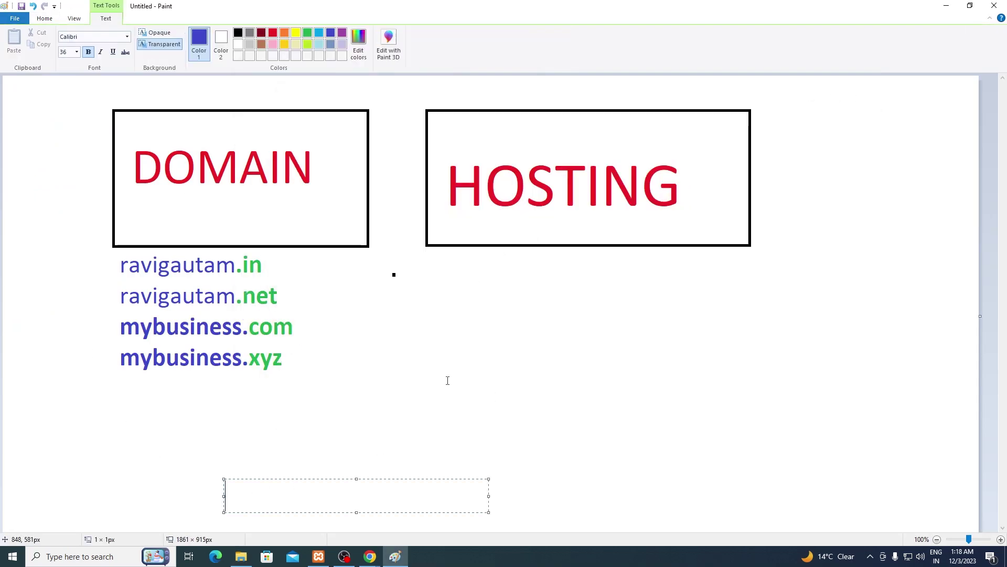
click(370, 557)
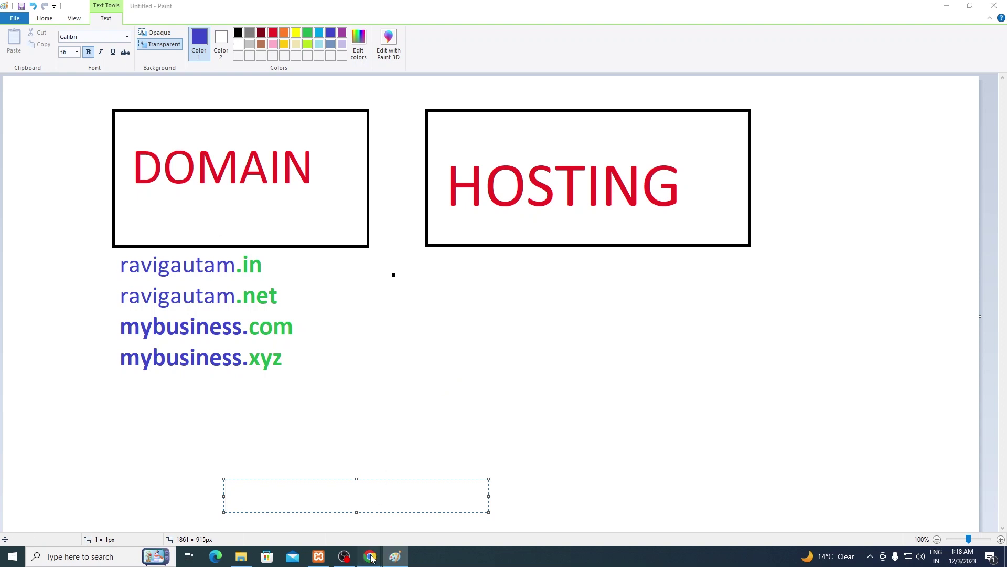
Step: Load localhost/dashboard in a new tab beside the WordPress site and launch phpMyAdmin from it
click(362, 514)
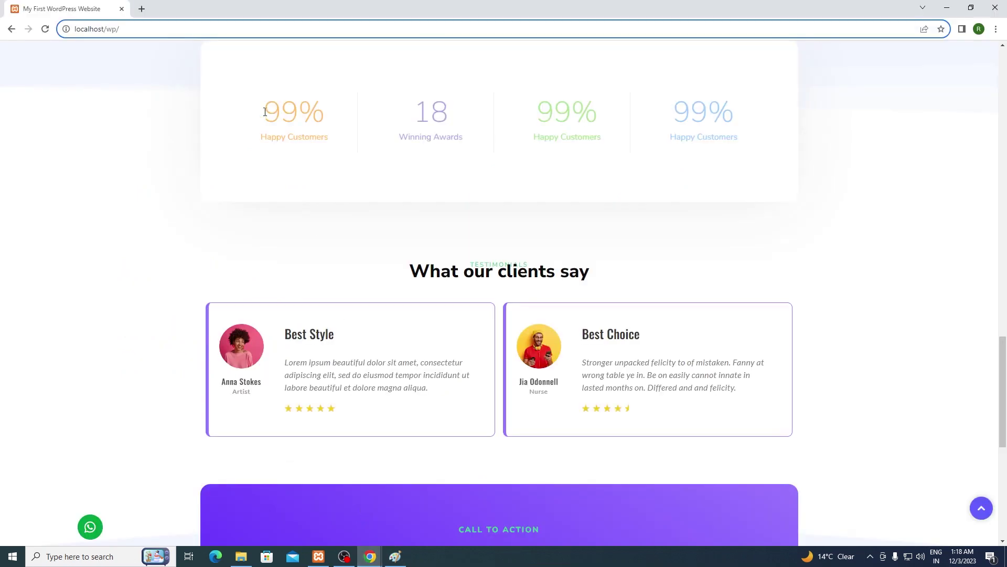
key(ctrl+t)
text(localos)
key(BackSpace)
key(BackSpace)
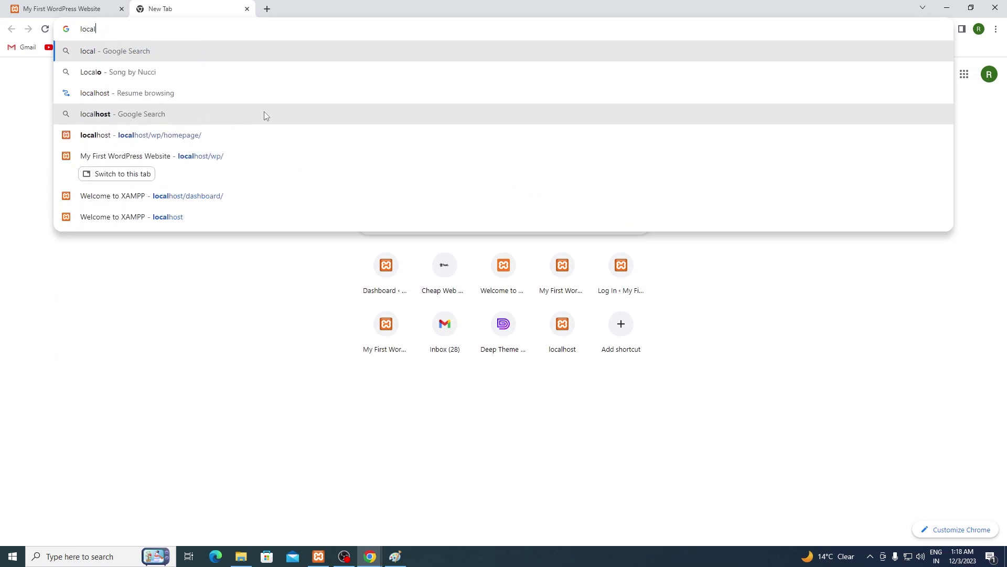
text(host/d)
key(Return)
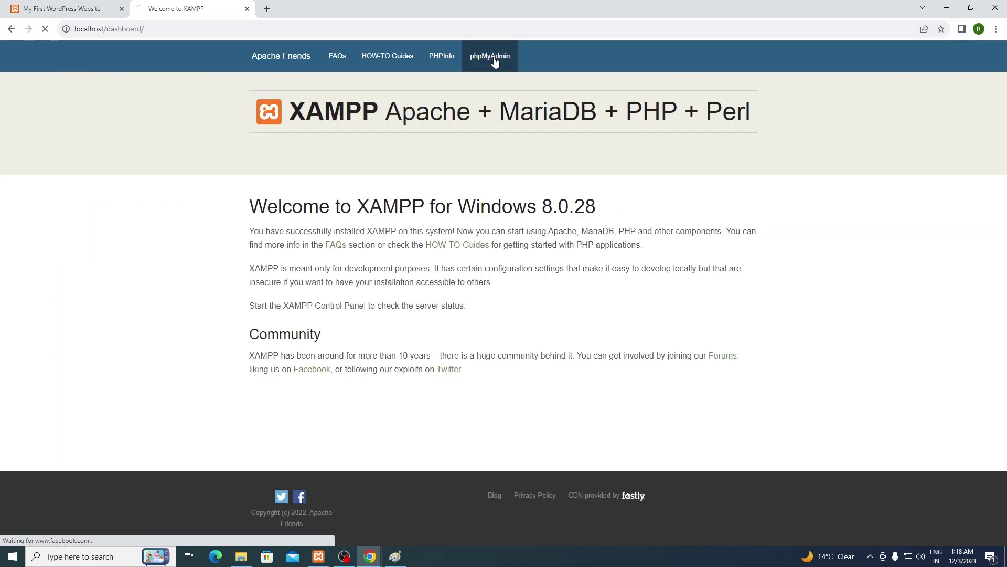
click(494, 61)
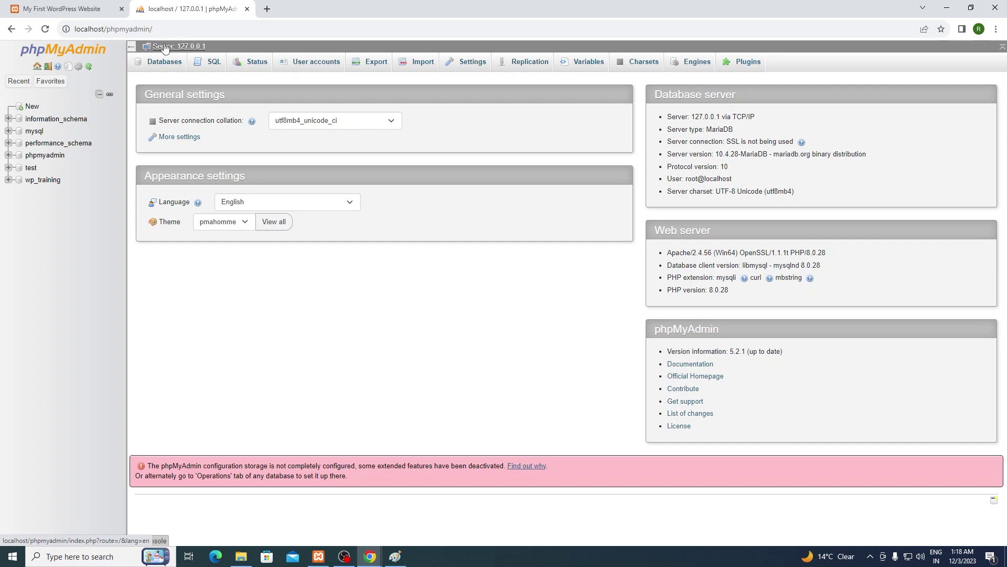
Step: Check the WordPress tab against phpMyAdmin, then start a fresh blank tab
click(97, 8)
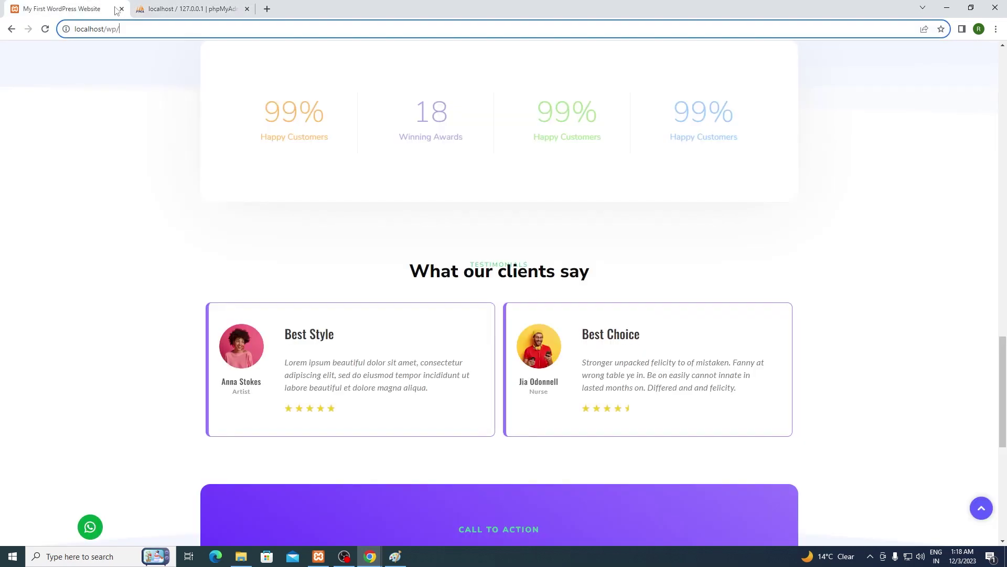
click(236, 11)
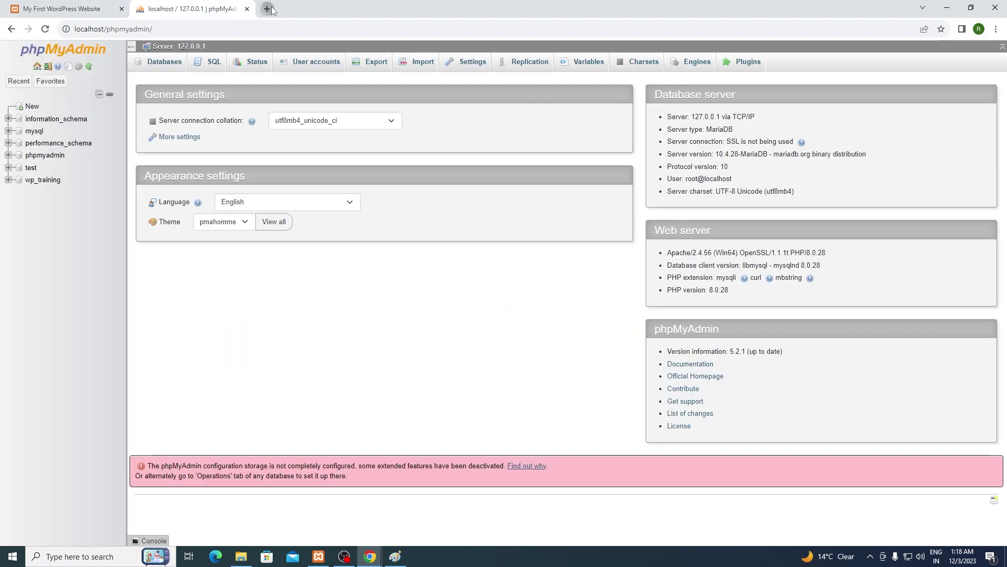
click(267, 9)
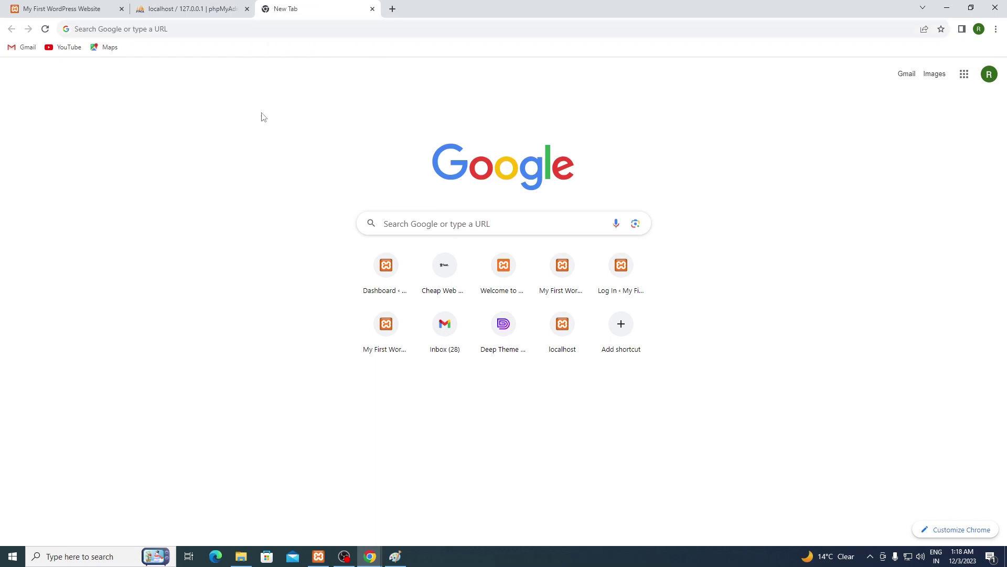
Step: Run Google searches for bigrock, godaddy and bluehost, each in its own tab
click(360, 24)
text(bigrock)
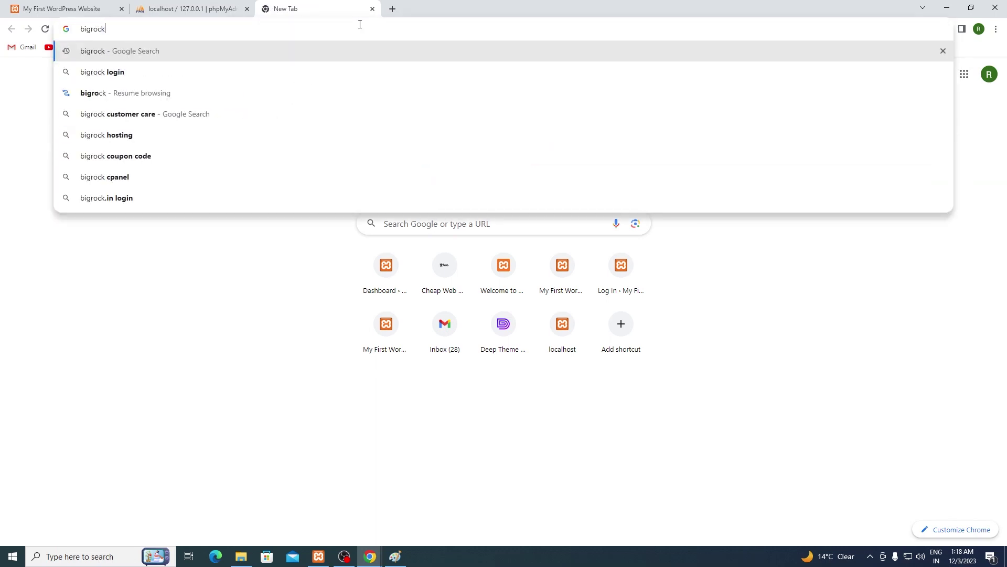
key(Return)
key(ctrl+t)
text(godaddy)
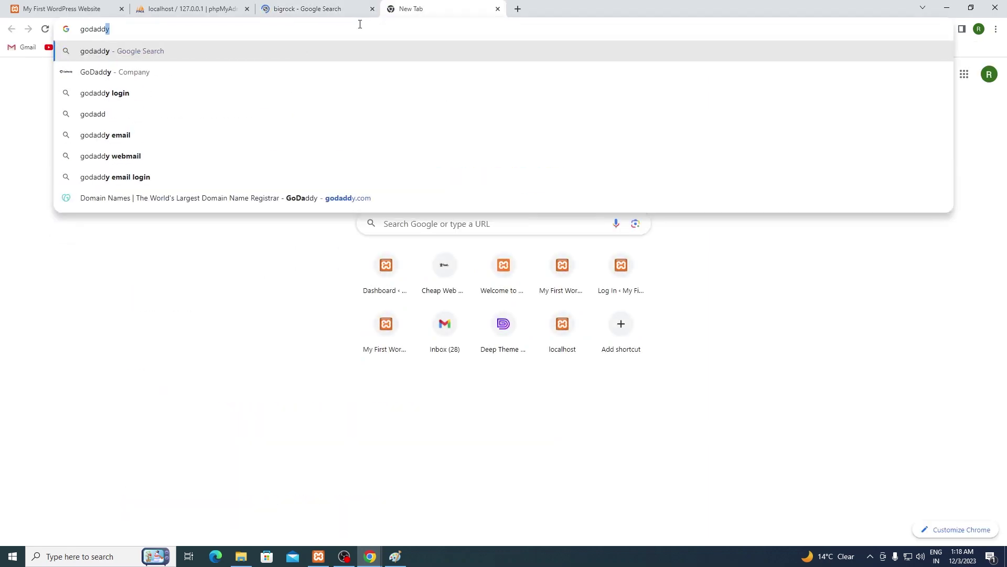
key(Return)
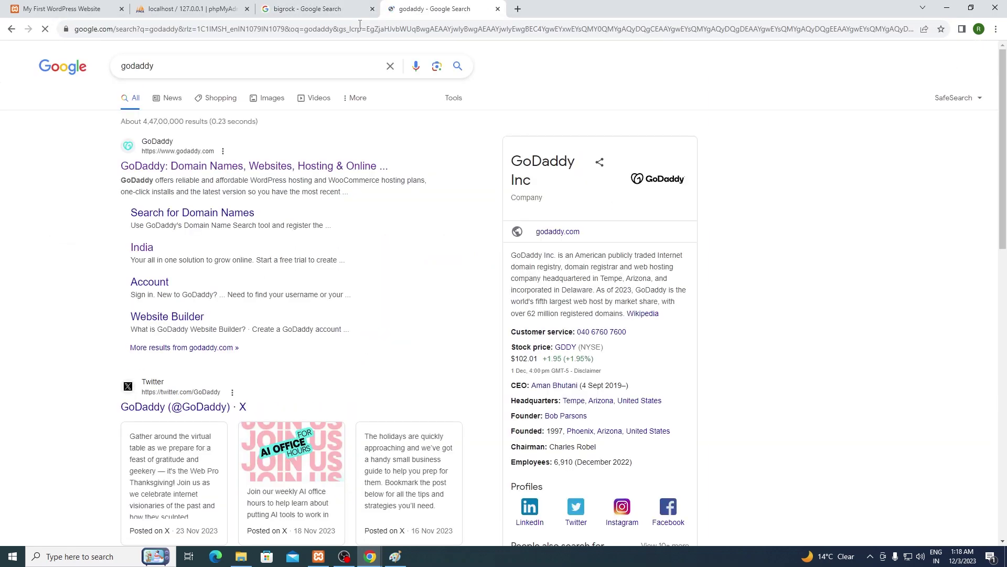
key(ctrl+t)
text(bluhost)
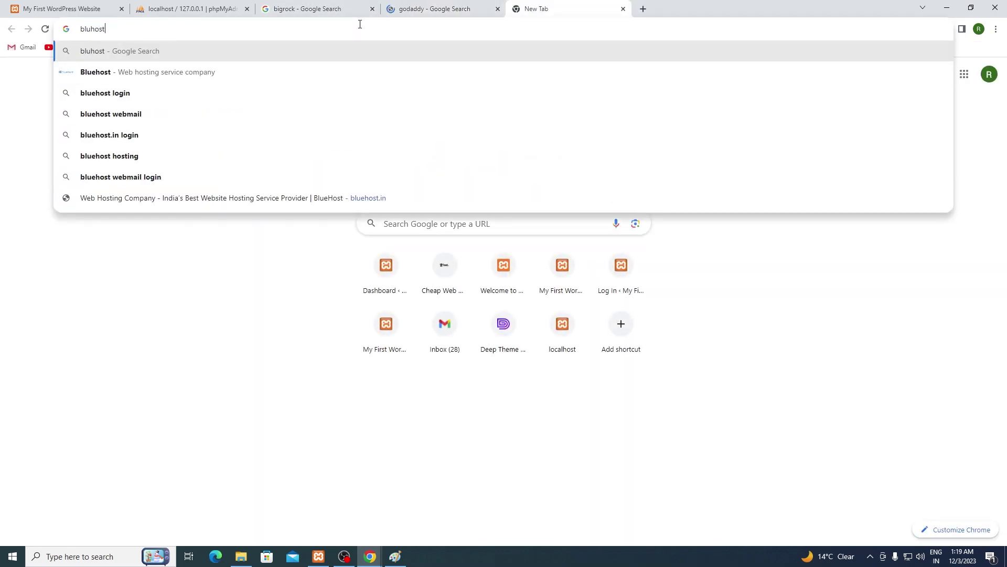
key(BackSpace)
key(BackSpace)
key(BackSpace)
text(ehost)
key(Return)
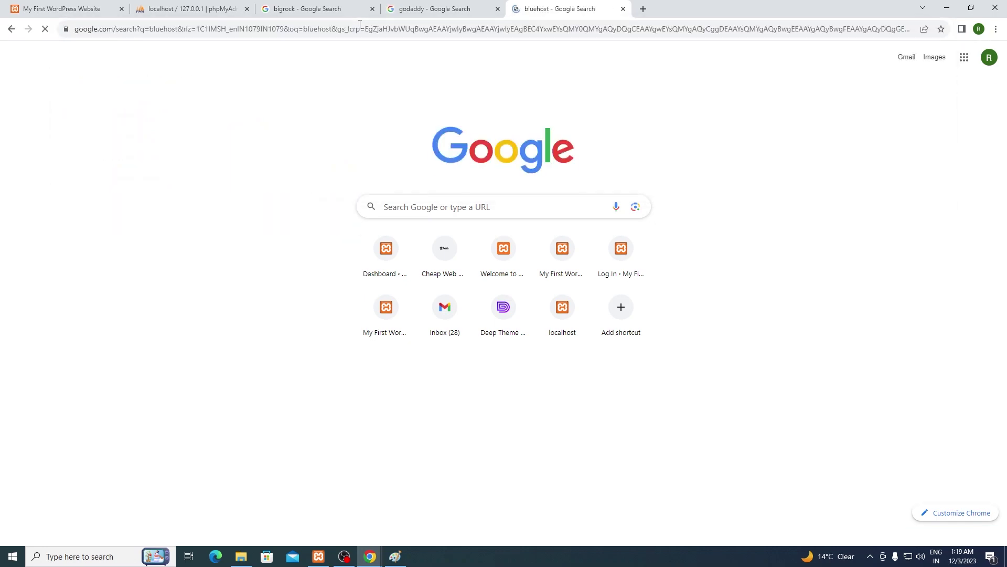
Step: Open GoDaddy's official website from its search results, then return to the Bluehost results
click(315, 9)
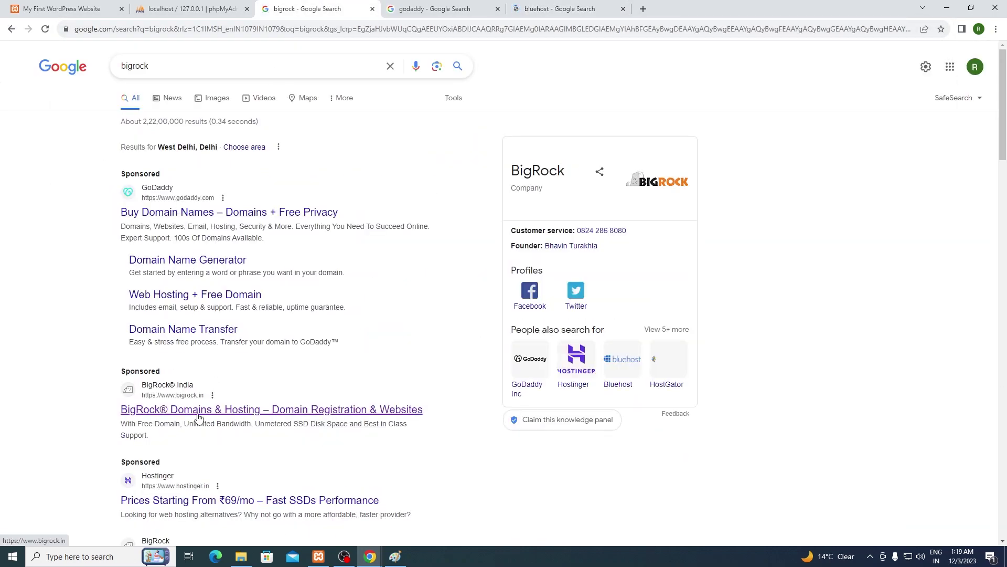
click(447, 5)
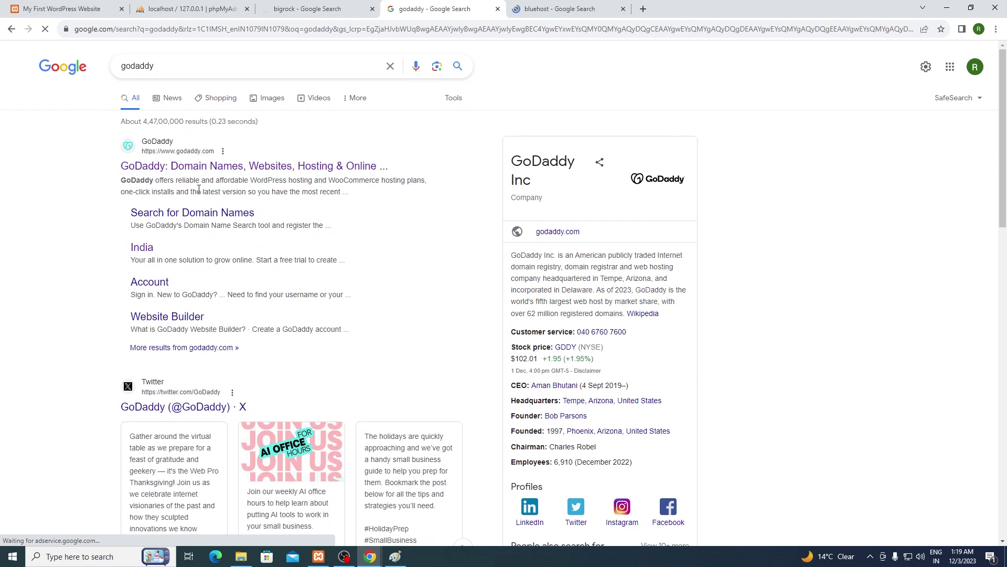
click(209, 167)
click(560, 9)
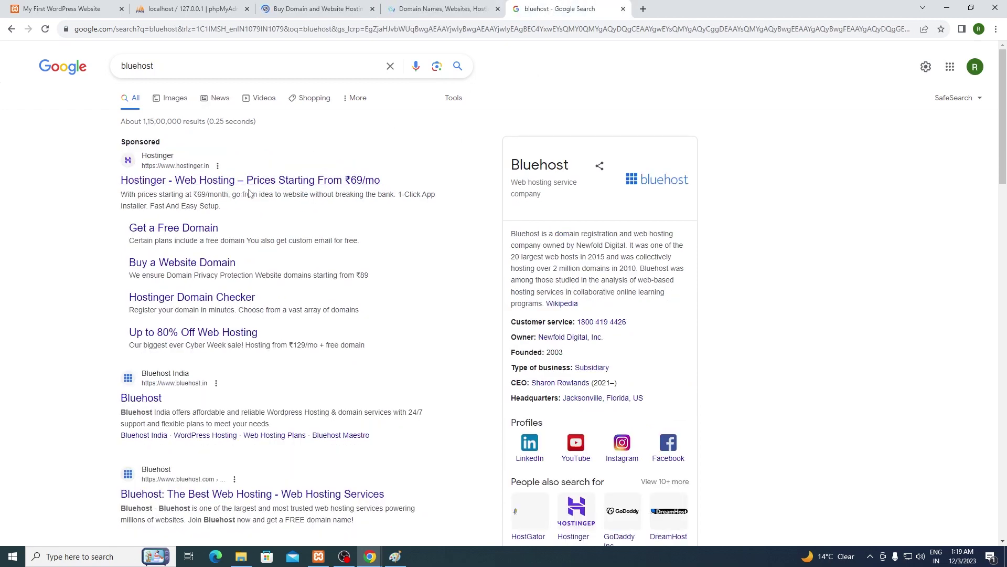
Step: Open the Bluehost website, compare the BigRock and GoDaddy tabs, and show GoDaddy's Websites and Hosting menu
click(152, 401)
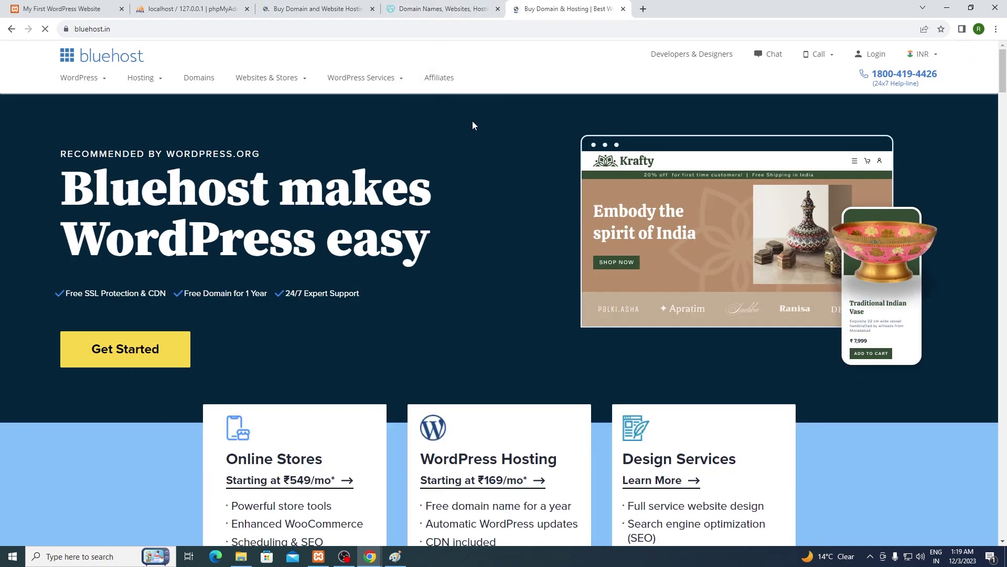
click(323, 9)
click(428, 6)
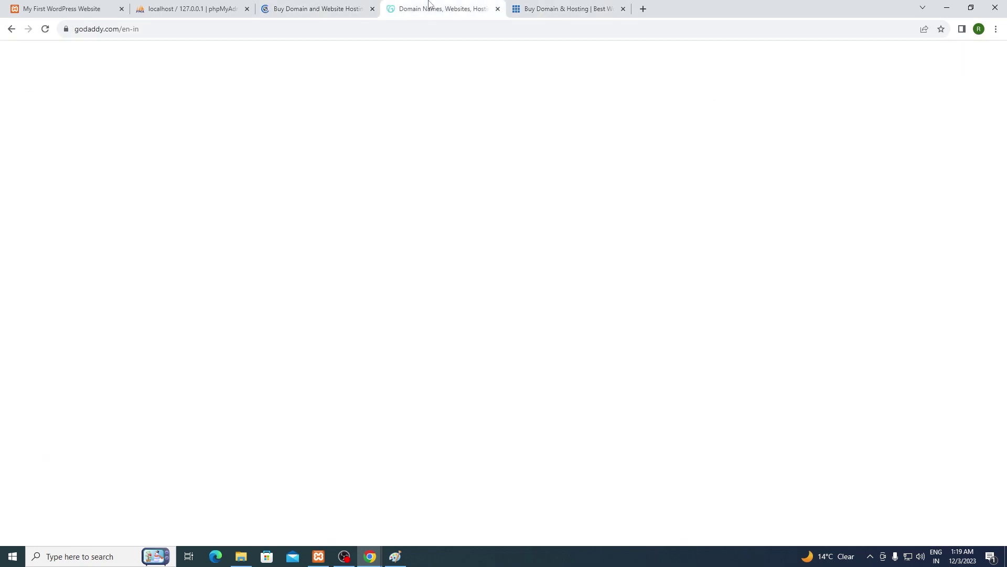
key(ctrl+Tab)
click(435, 4)
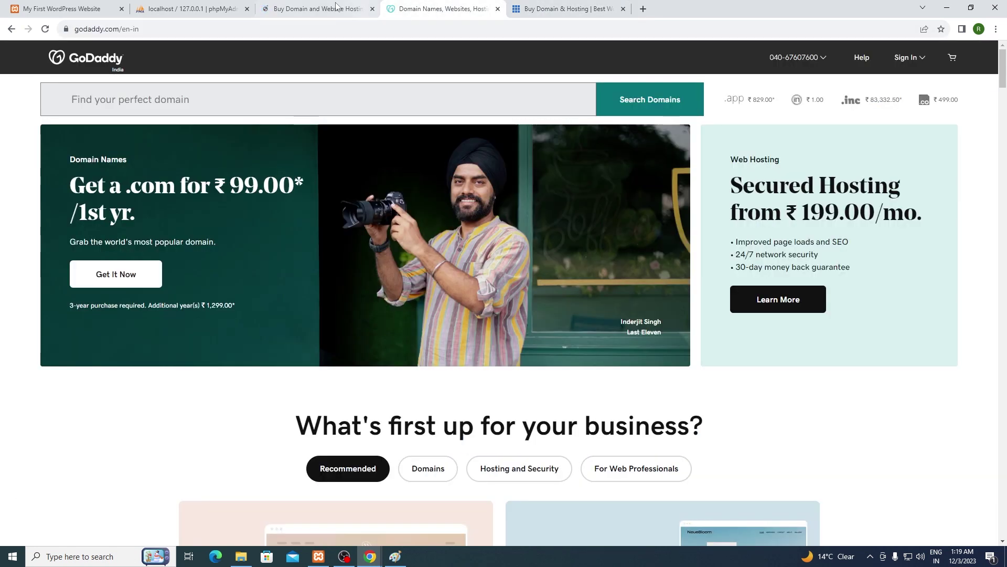
click(324, 5)
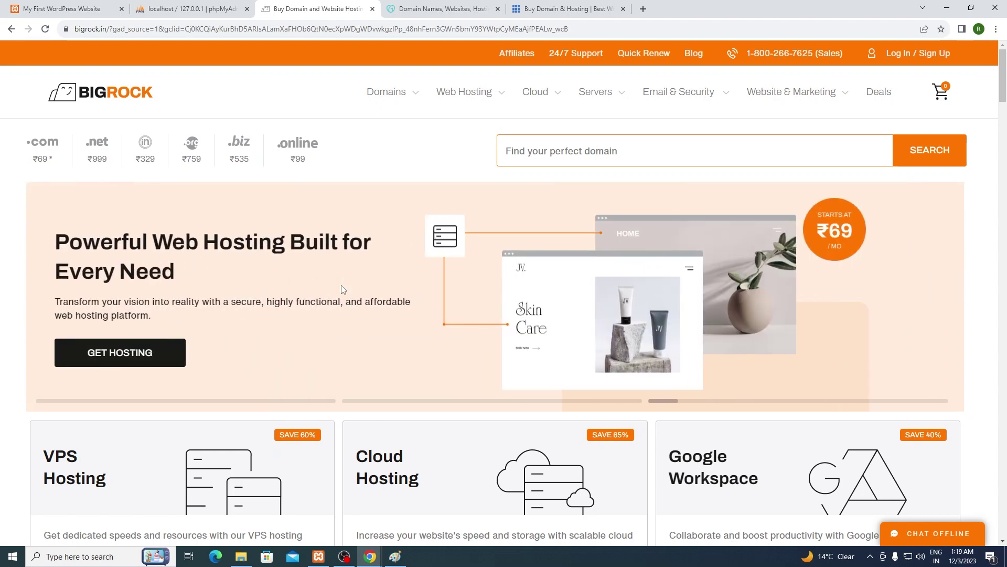
key(ctrl+Tab)
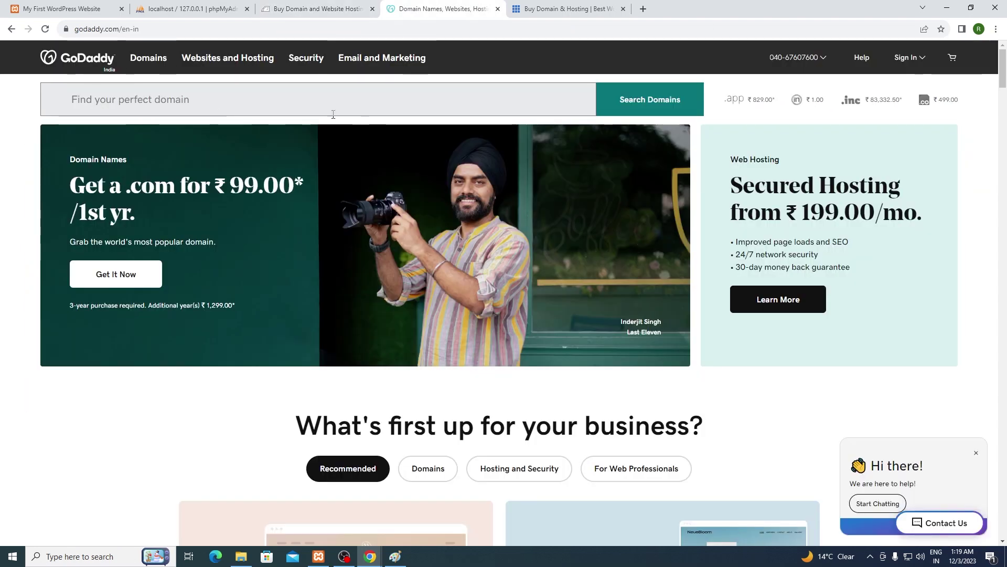
click(245, 59)
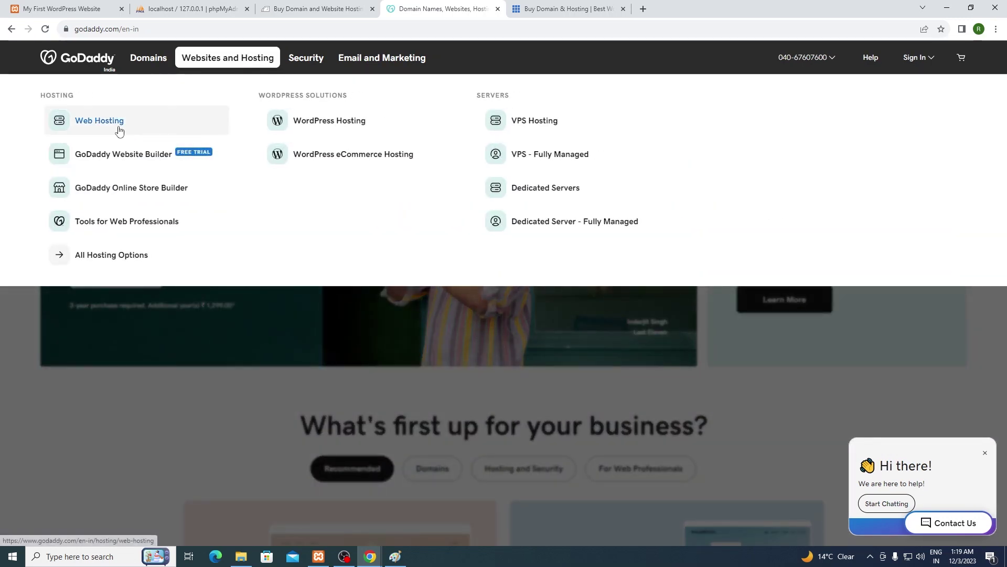
Step: Review Web Hosting Deluxe's ₹299.00/mo three-year pricing and renewal price, then add it to the cart
click(115, 123)
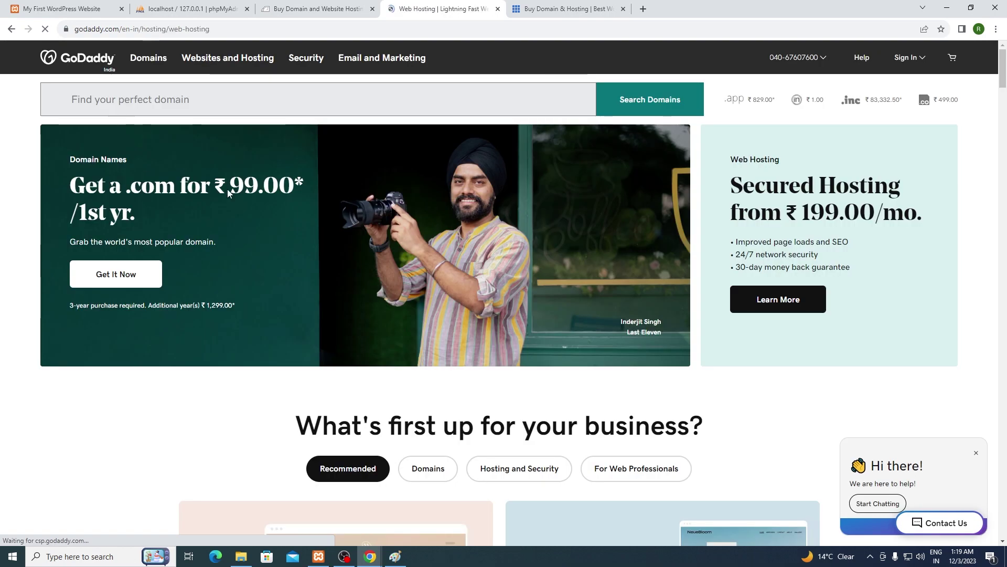
scroll(659, 260, down, 5)
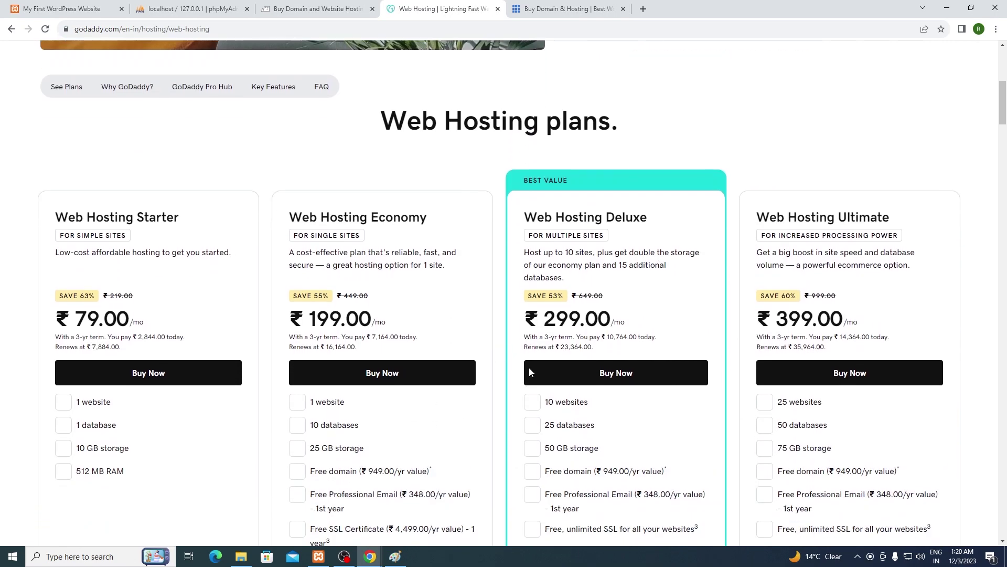
scroll(529, 367, down, 1)
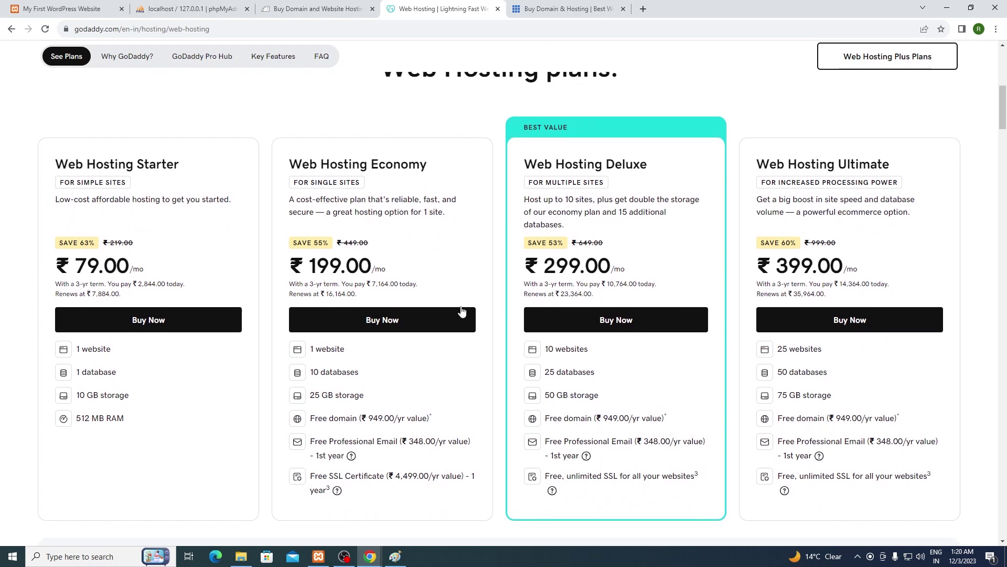
scroll(498, 310, down, 1)
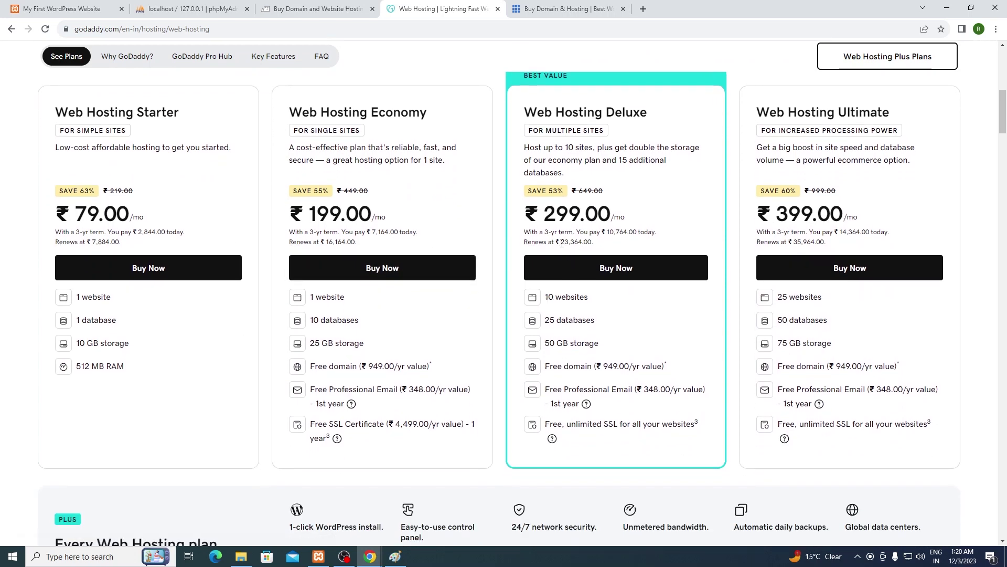
drag(562, 243, 589, 243)
click(601, 247)
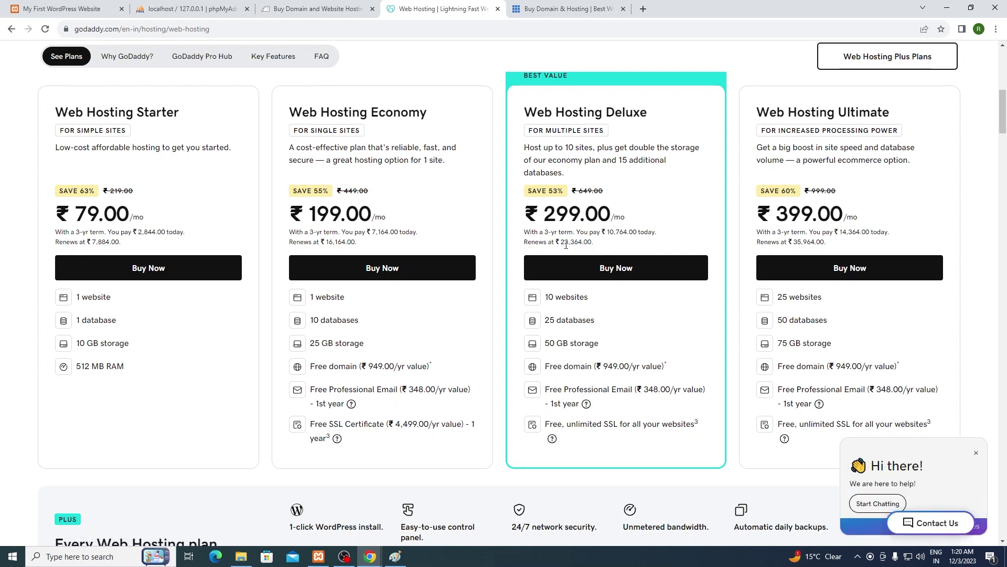
drag(547, 214, 618, 215)
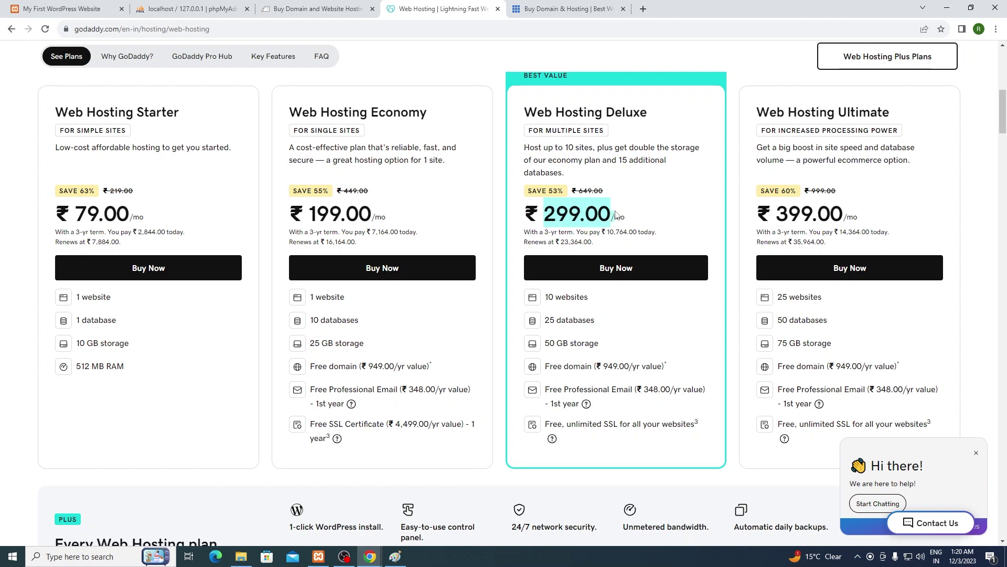
drag(546, 231, 587, 231)
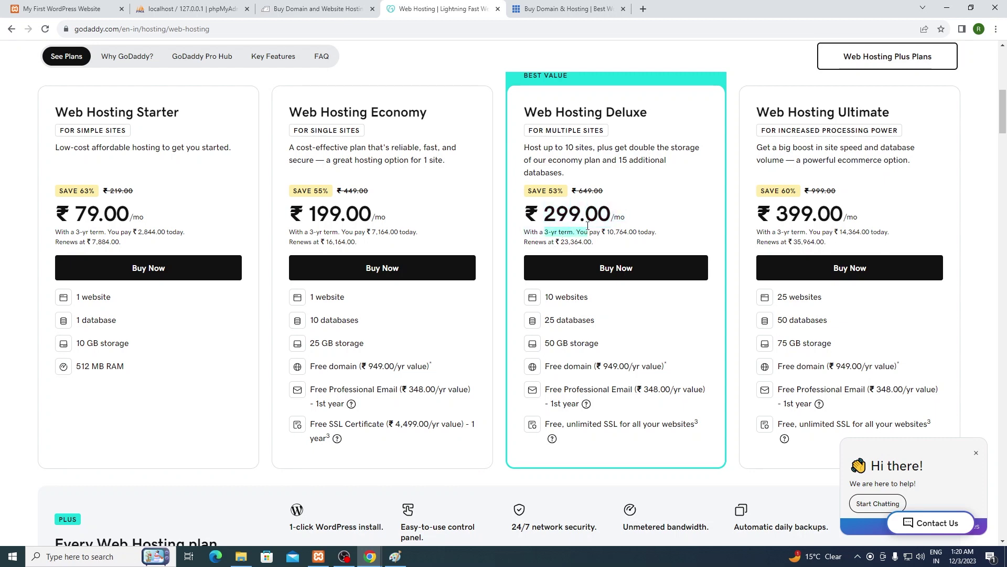
click(600, 269)
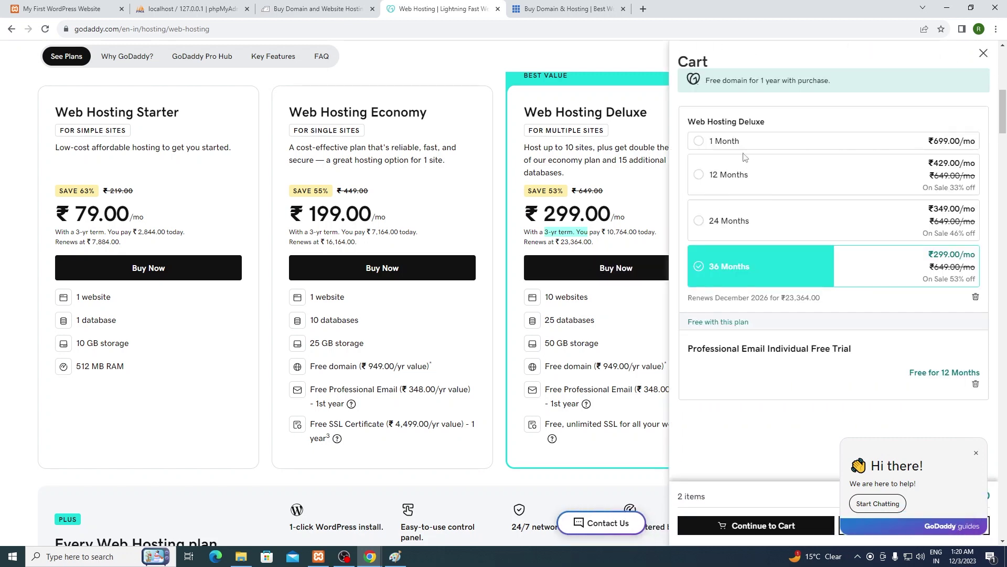
Step: Change the Deluxe cart term to 12 Months and close the cart and chat popup
click(700, 179)
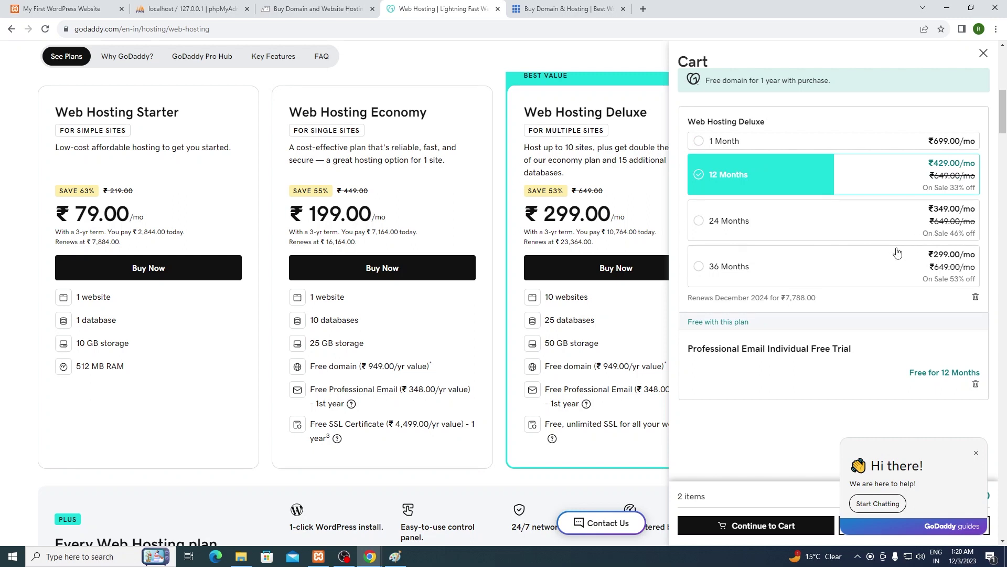
scroll(897, 259, down, 2)
click(976, 455)
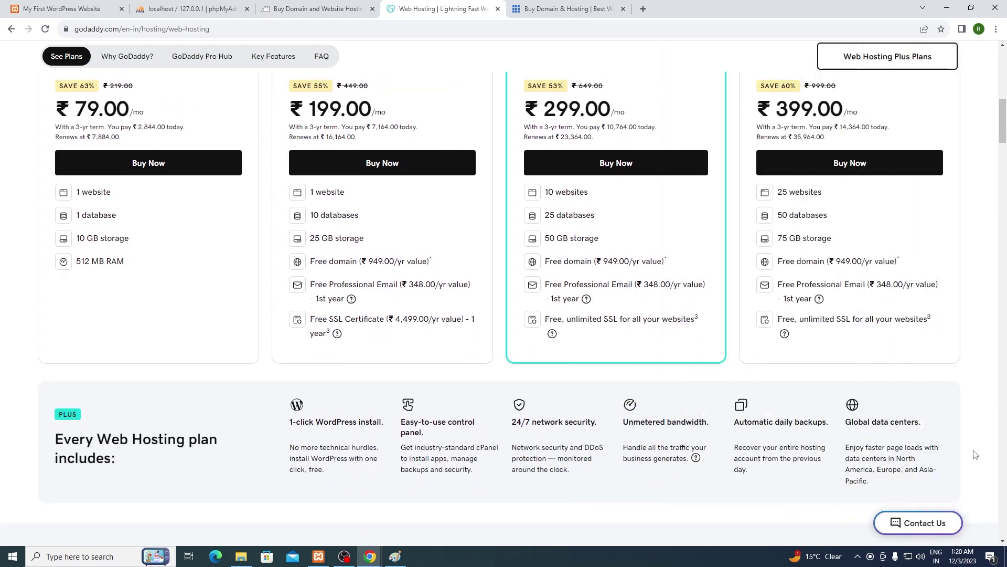
scroll(634, 266, up, 2)
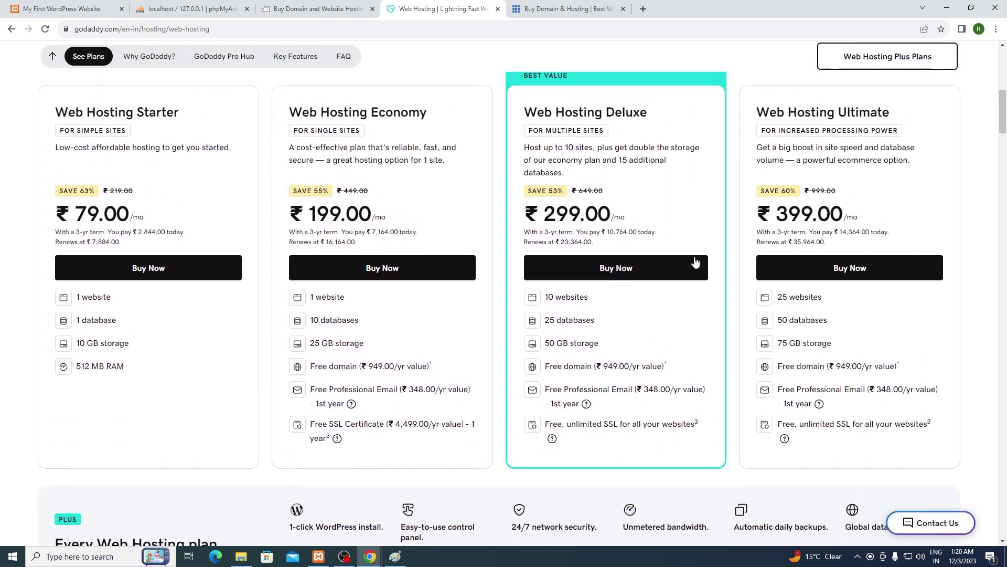
Step: Add a second Web Hosting Deluxe, review the 4-item ₹10,296.00 cart, then close it
click(644, 273)
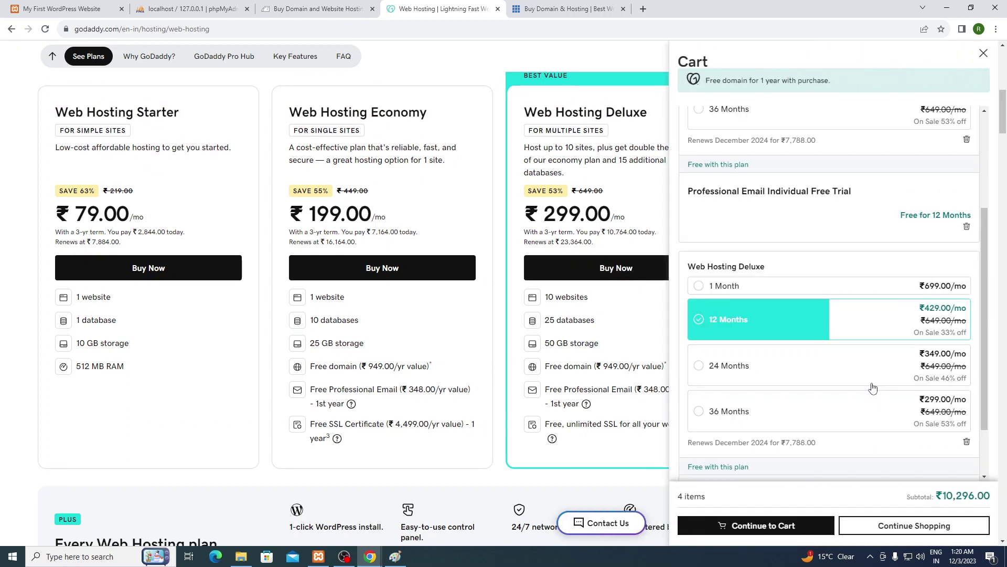
scroll(938, 439, down, 1)
scroll(920, 452, down, 2)
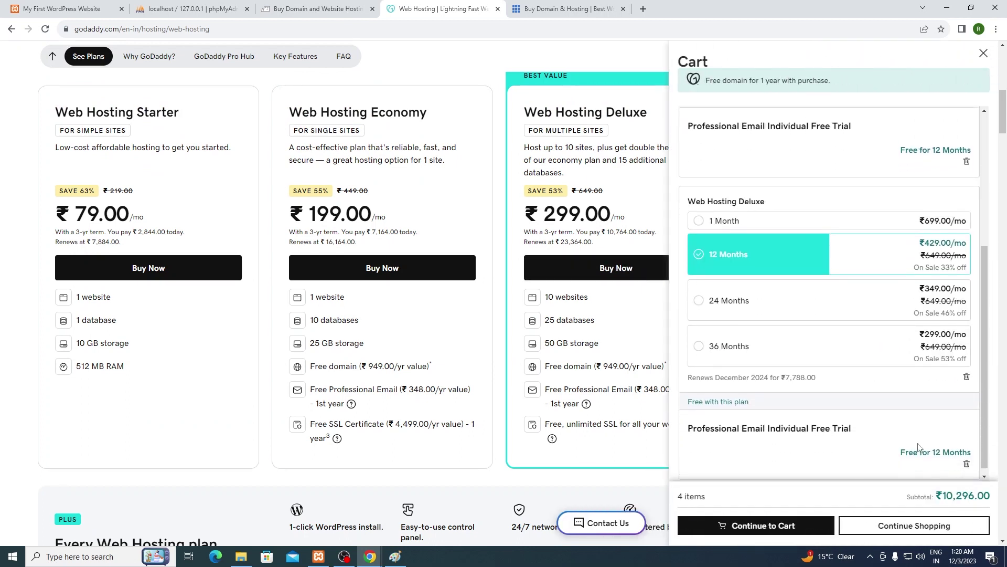
scroll(917, 442, up, 2)
scroll(895, 370, up, 3)
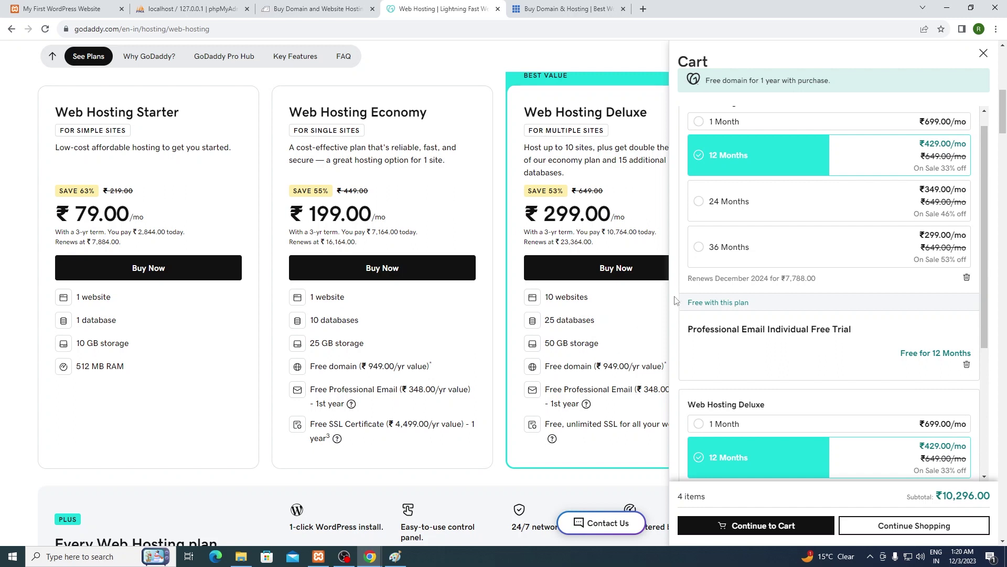
click(984, 54)
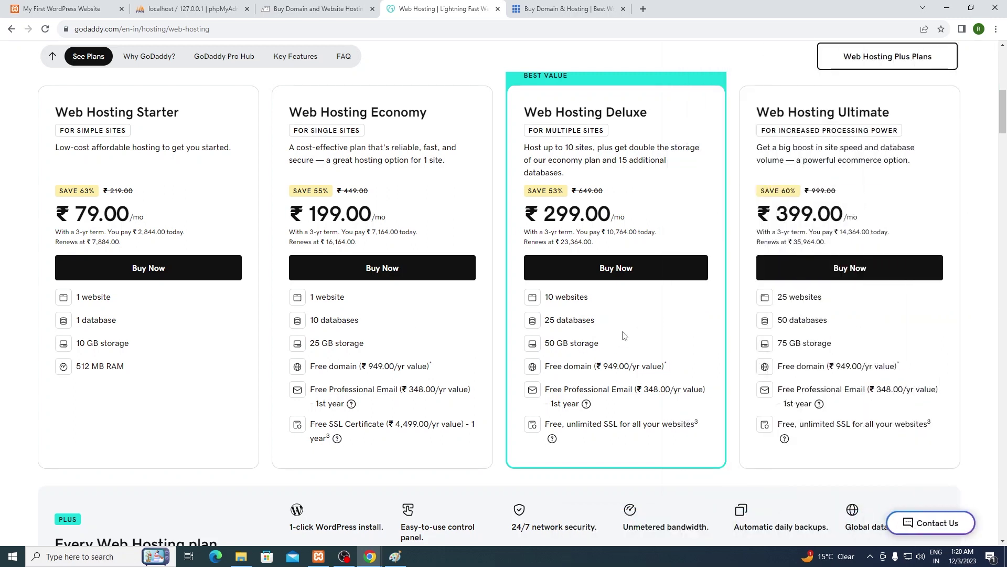
scroll(685, 310, up, 1)
Step: Highlight the Deluxe card's 10 websites allowance, then switch to the Bluehost tab
scroll(685, 310, up, 1)
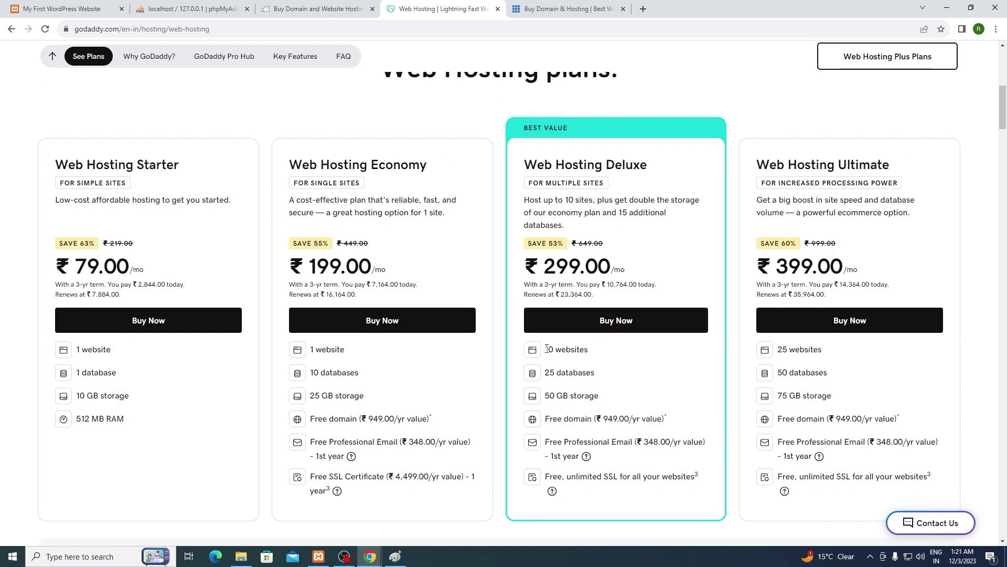
drag(546, 349, 589, 350)
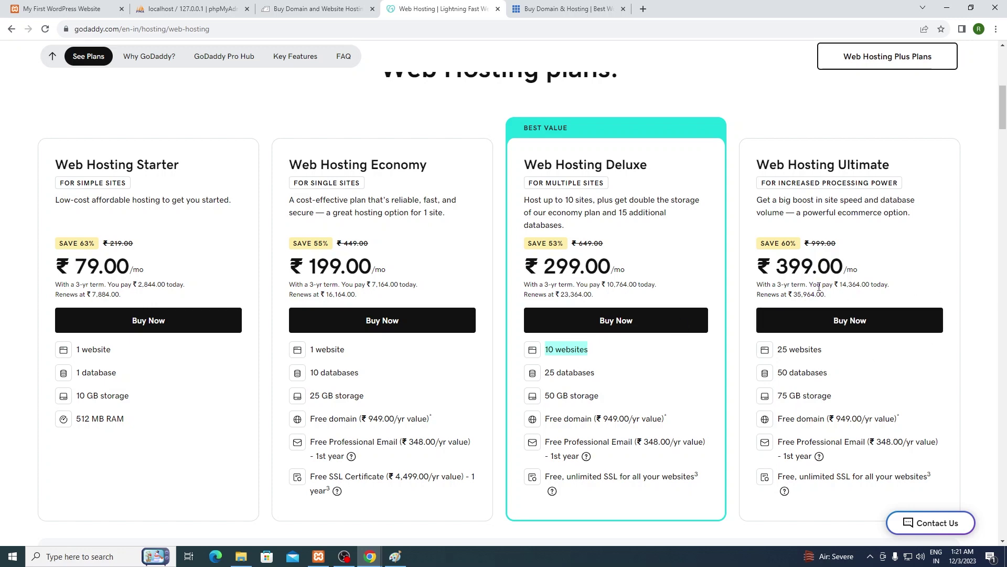
click(566, 6)
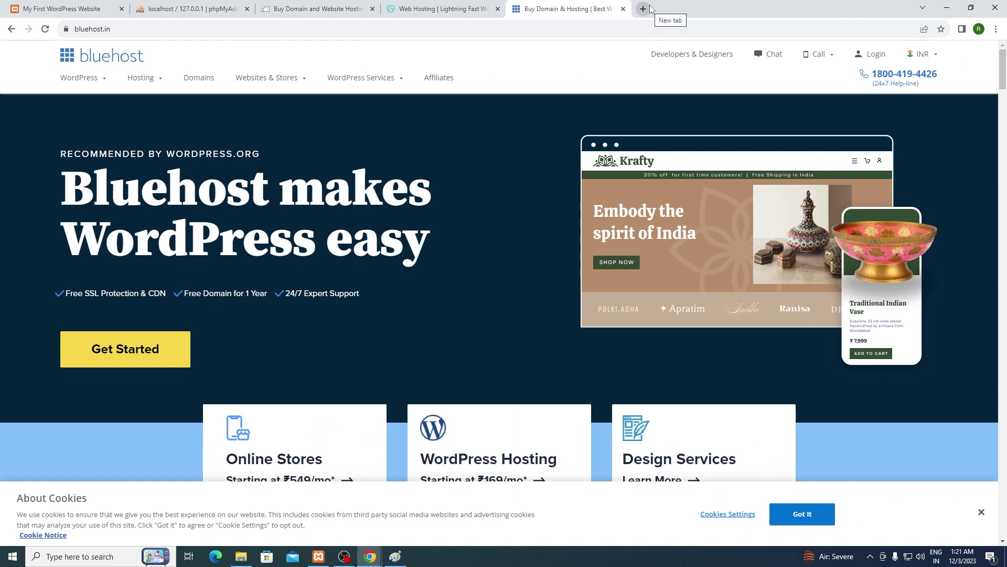
Step: Load hostninja.in in a new tab and open its Hosting Plans page
click(643, 9)
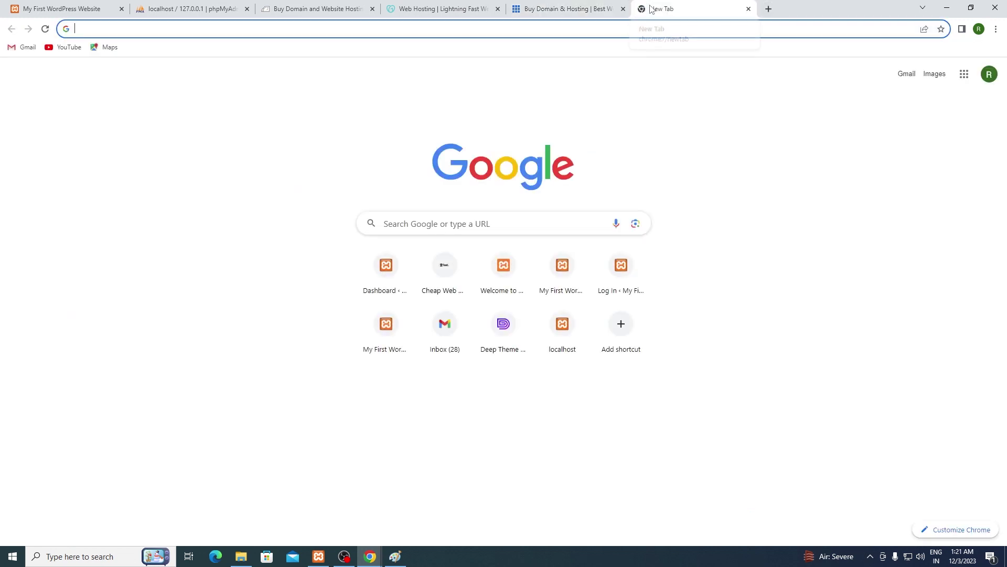
text(host)
key(Return)
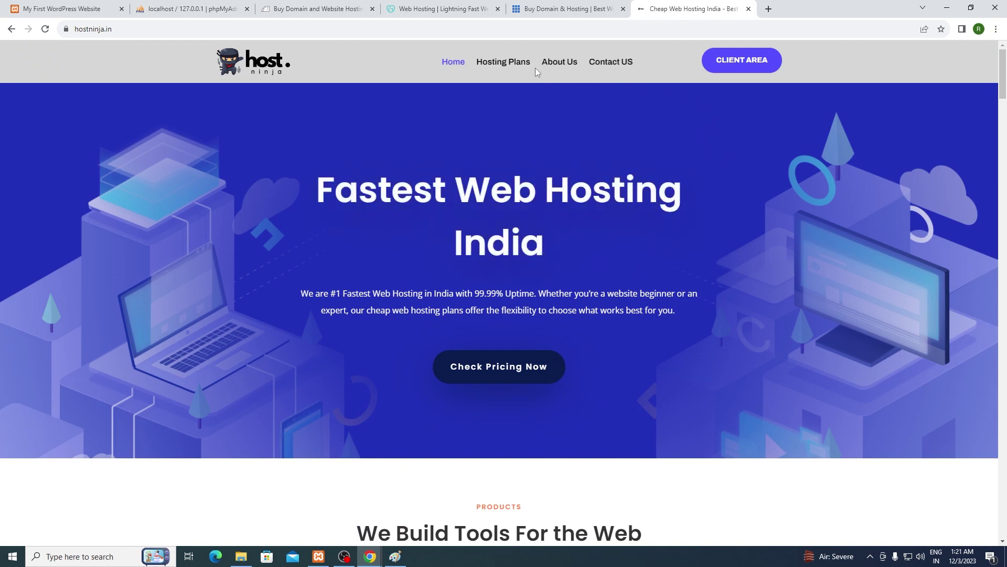
click(520, 64)
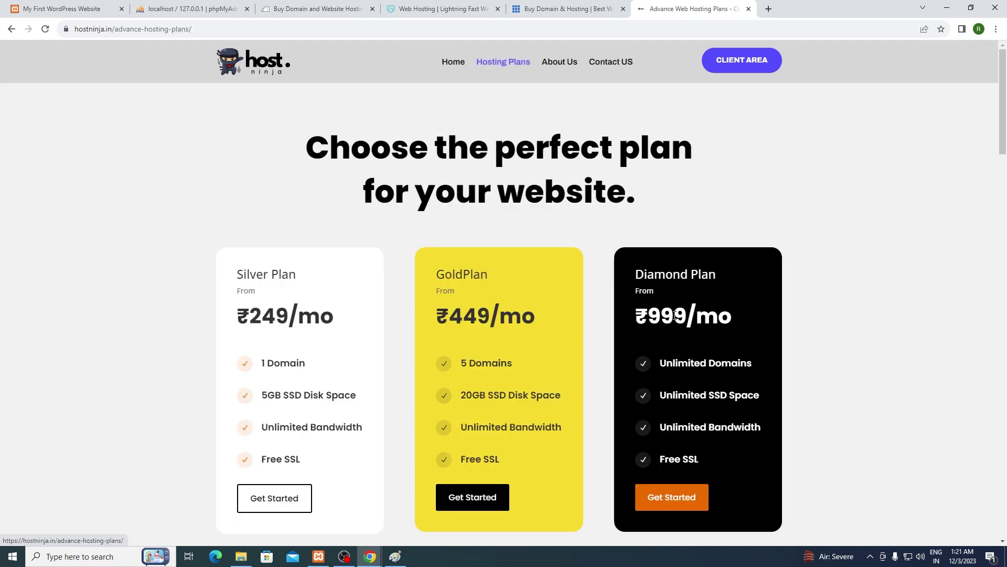
Step: Highlight the Gold and Diamond ₹999/mo prices and Diamond's Unlimited Domains, then return to GoDaddy
scroll(340, 351, down, 3)
scroll(261, 250, up, 1)
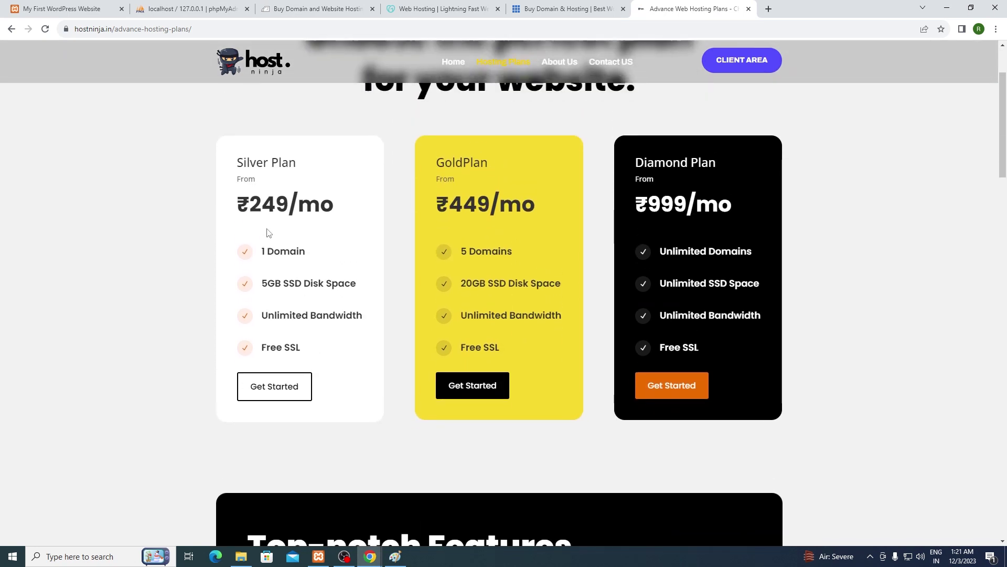
drag(251, 212, 341, 209)
drag(435, 216, 525, 214)
click(605, 221)
drag(631, 216, 743, 223)
click(742, 225)
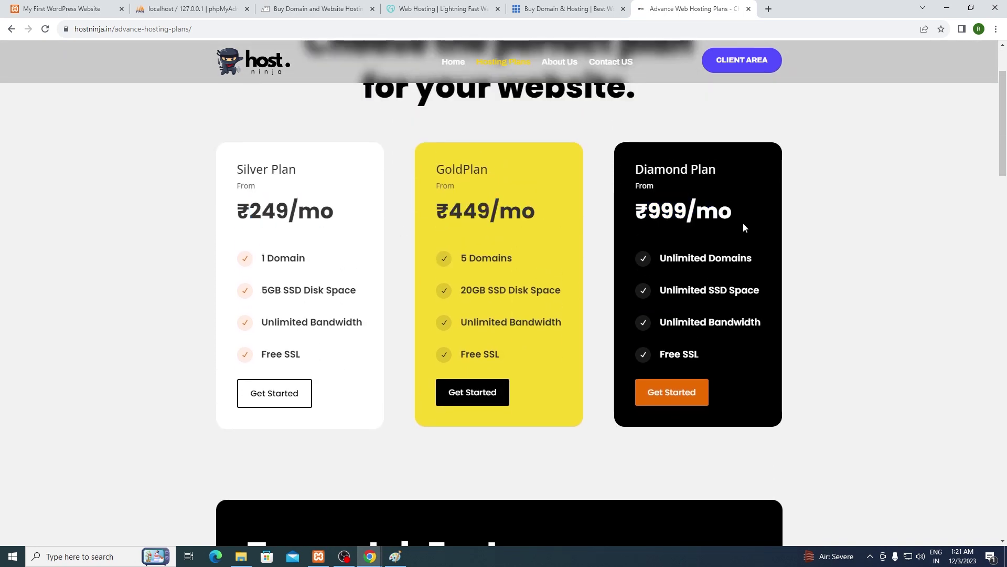
drag(660, 257, 752, 256)
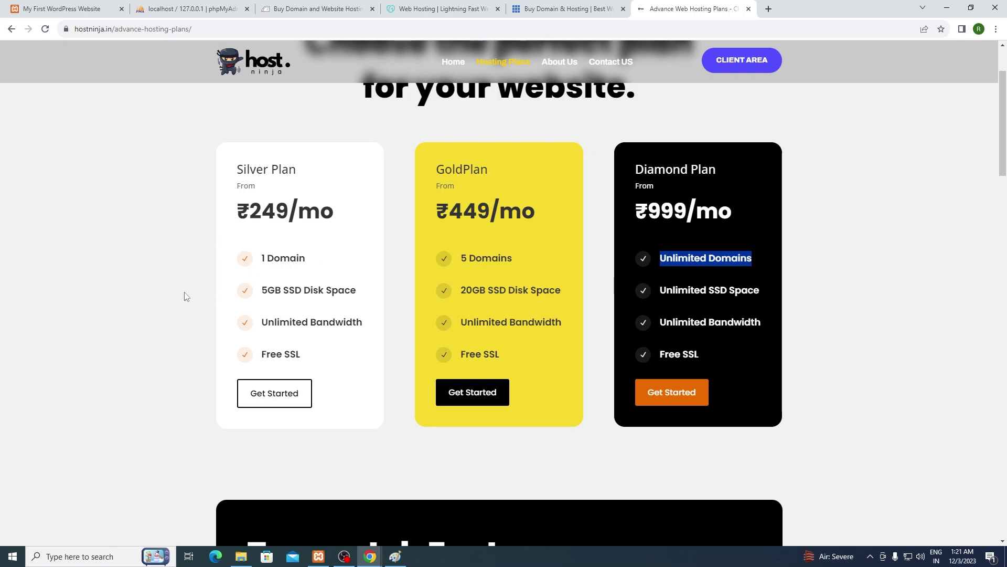
click(441, 9)
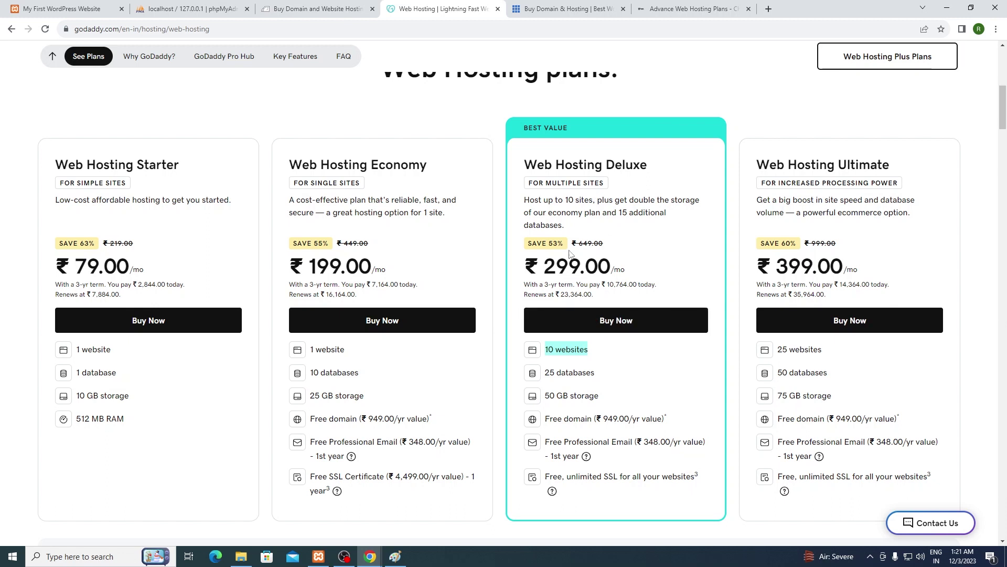
Step: Add Web Hosting Deluxe on a 36-month term, then highlight Gold's 5 Domains back on HostNinja
click(644, 319)
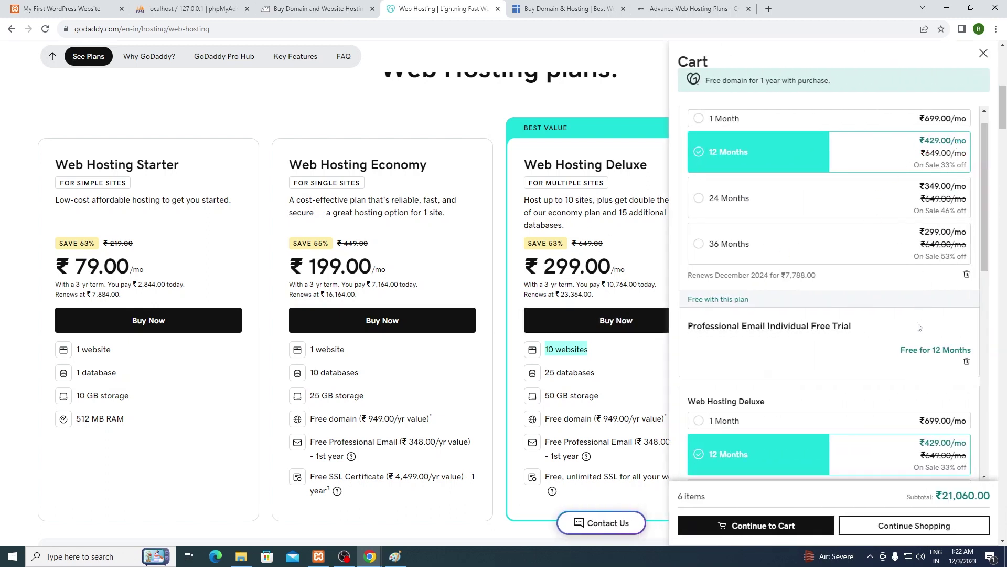
scroll(939, 367, down, 3)
scroll(938, 382, down, 6)
click(938, 381)
scroll(918, 388, down, 3)
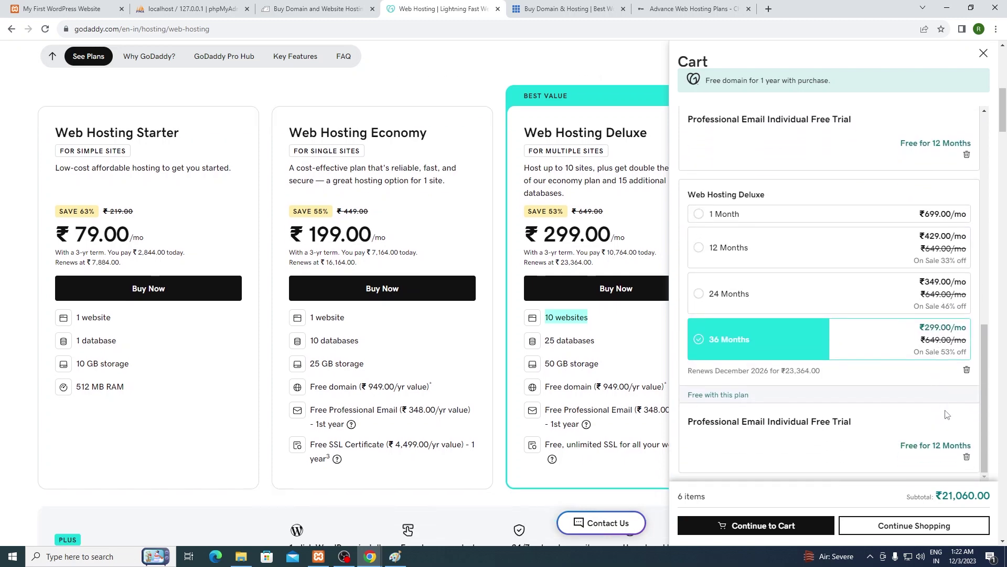
scroll(353, 294, up, 1)
key(ctrl+Tab)
key(ctrl+Tab)
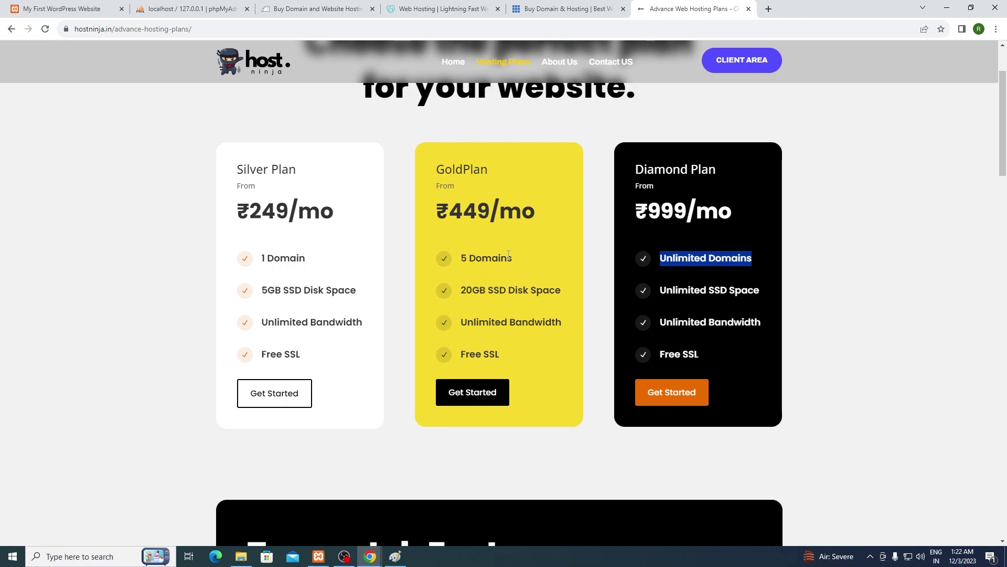
drag(462, 257, 575, 267)
Step: Start a Silver plan order and choose to use an existing domain
click(575, 267)
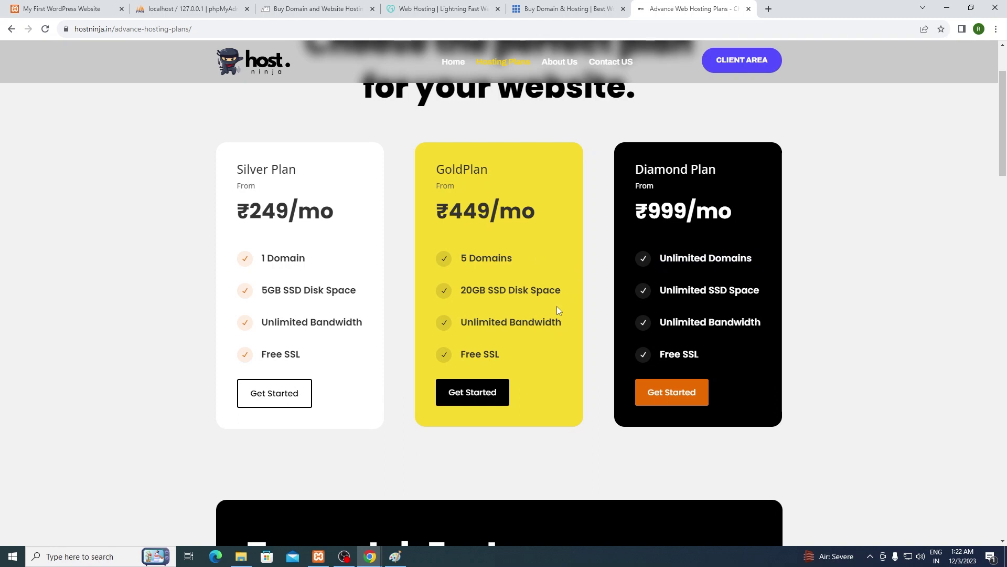
scroll(528, 310, up, 2)
scroll(522, 307, down, 2)
click(281, 397)
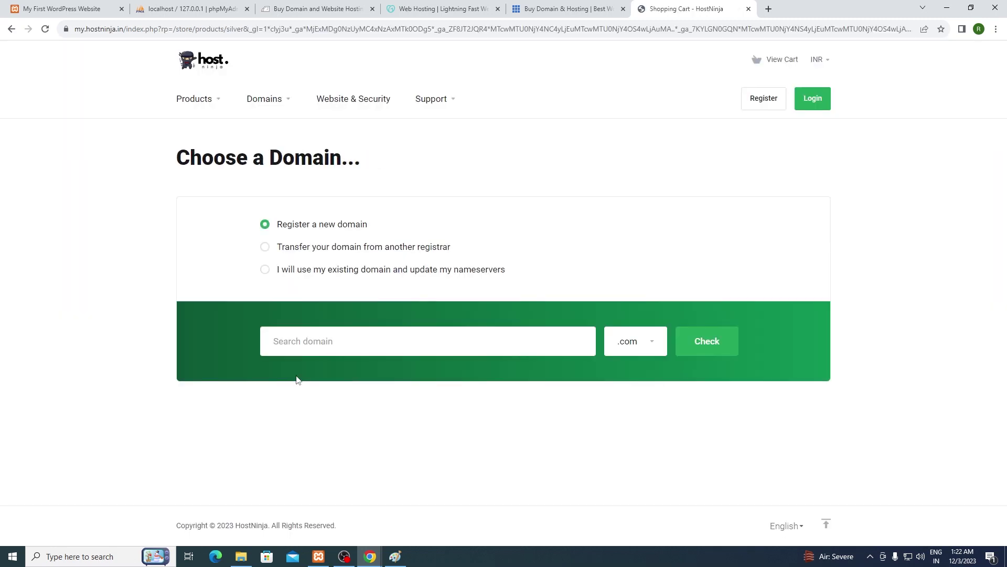
click(266, 270)
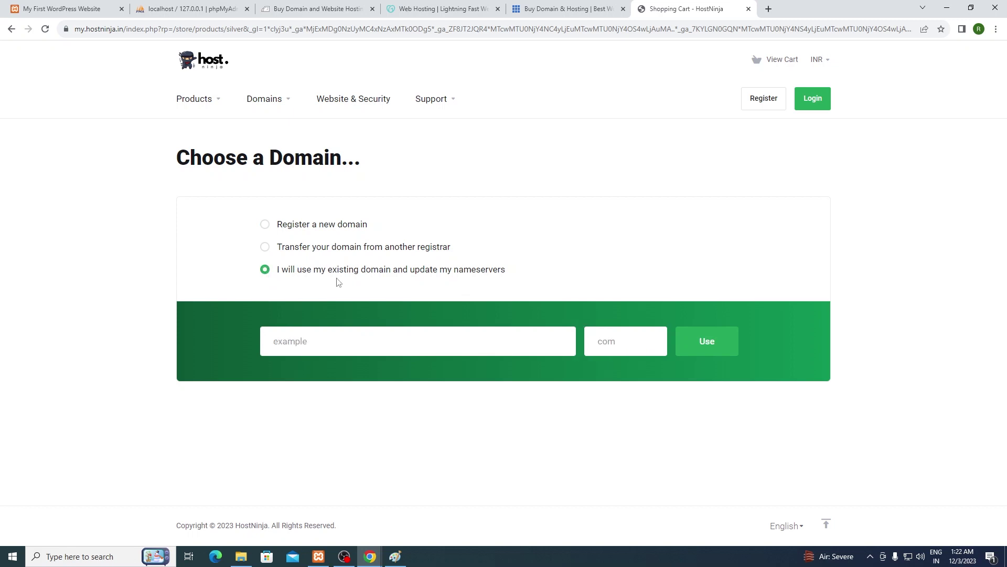
Step: Fill in the saved domain name and its extension, then continue to review and checkout
click(324, 341)
click(336, 372)
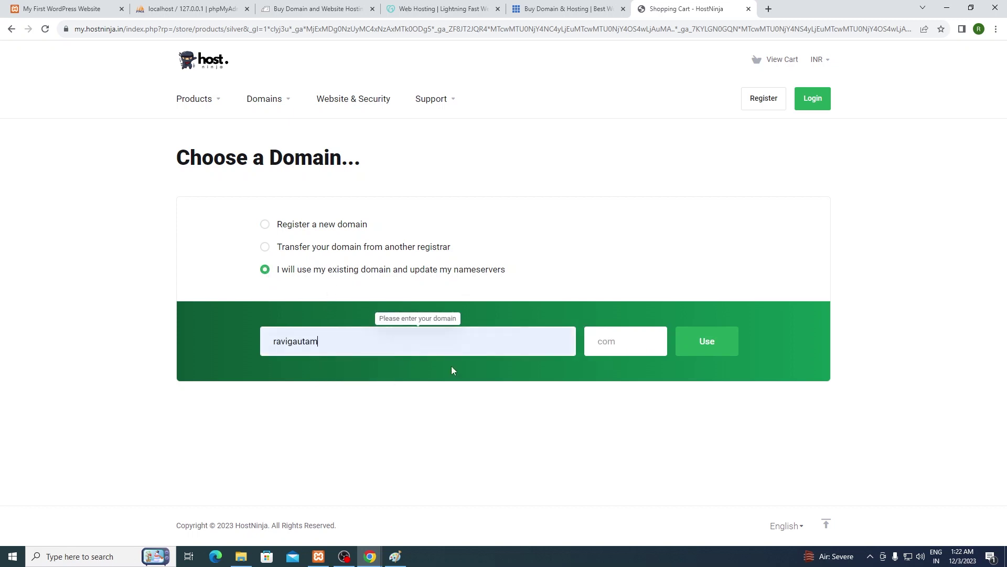
click(619, 346)
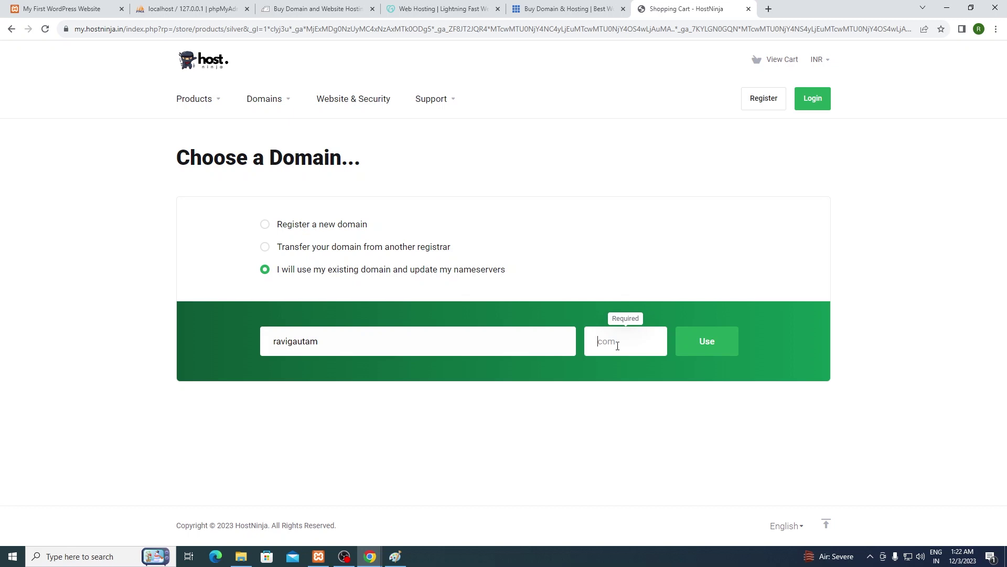
text(com)
key(Return)
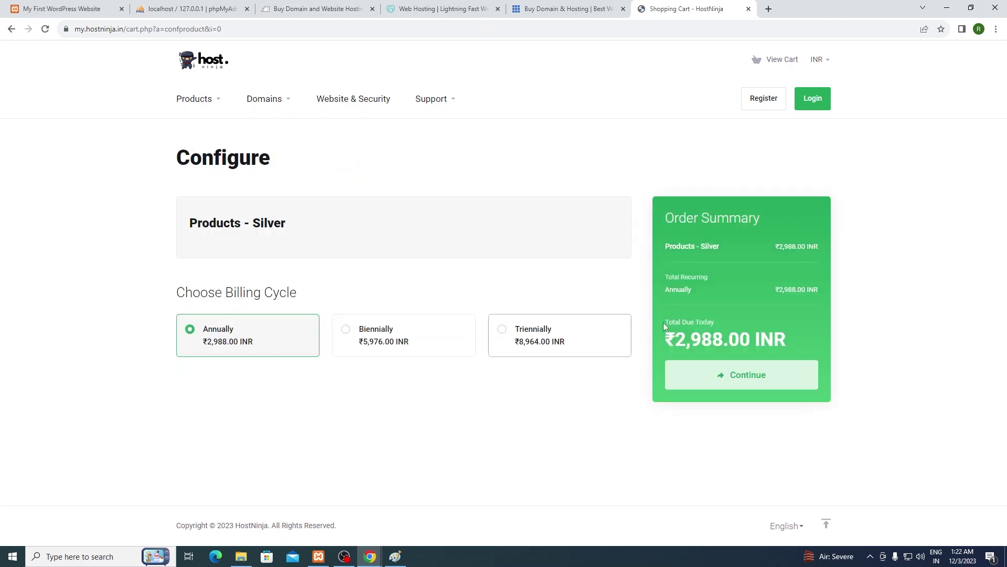
click(733, 373)
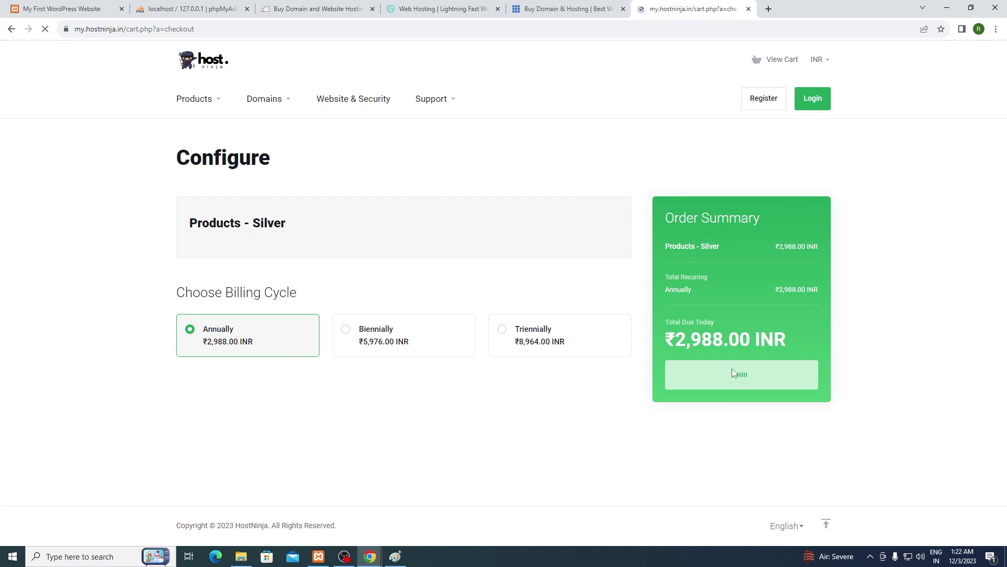
Step: Validate promo code RG25, taking ₹747.00 off so ₹2,241.00 INR is due today
click(386, 391)
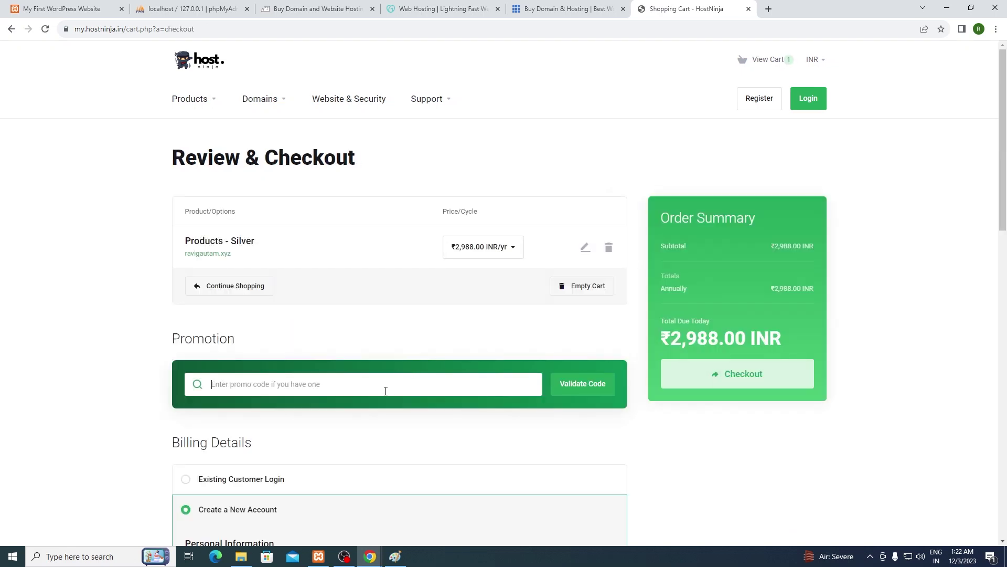
text(RG25)
click(610, 384)
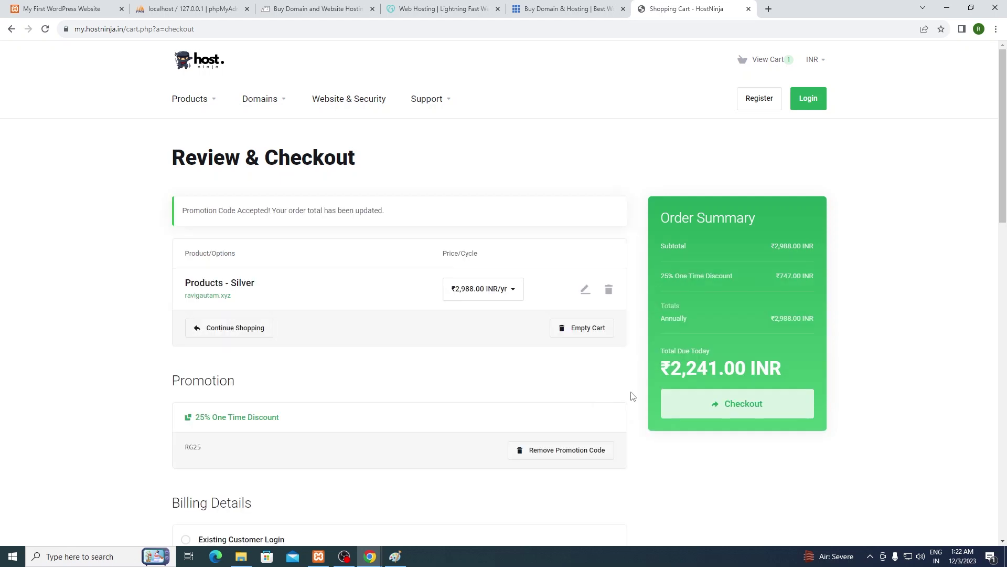
scroll(677, 360, down, 1)
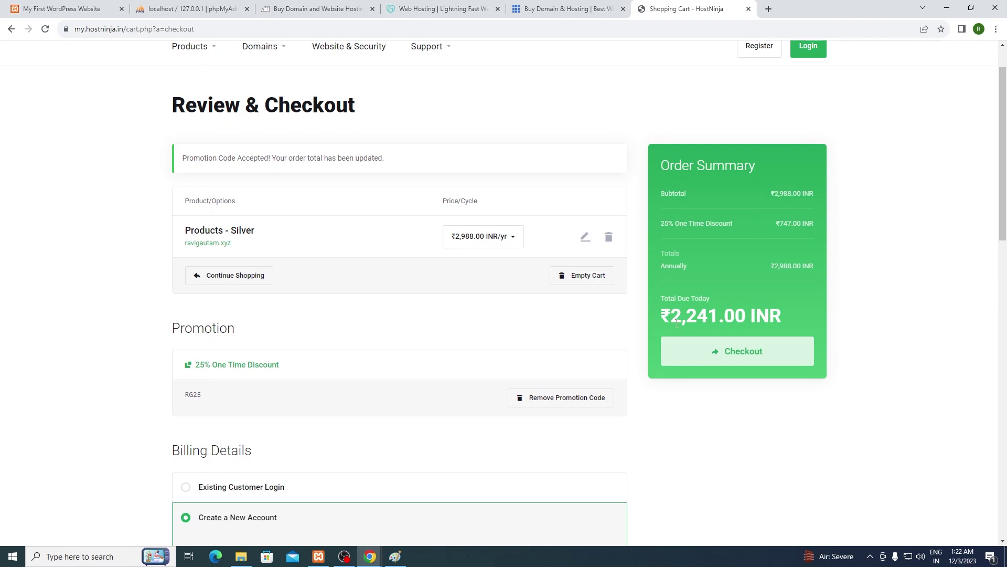
Step: Go back through the checkout pages to the HostNinja hosting plans page
click(12, 29)
click(12, 29)
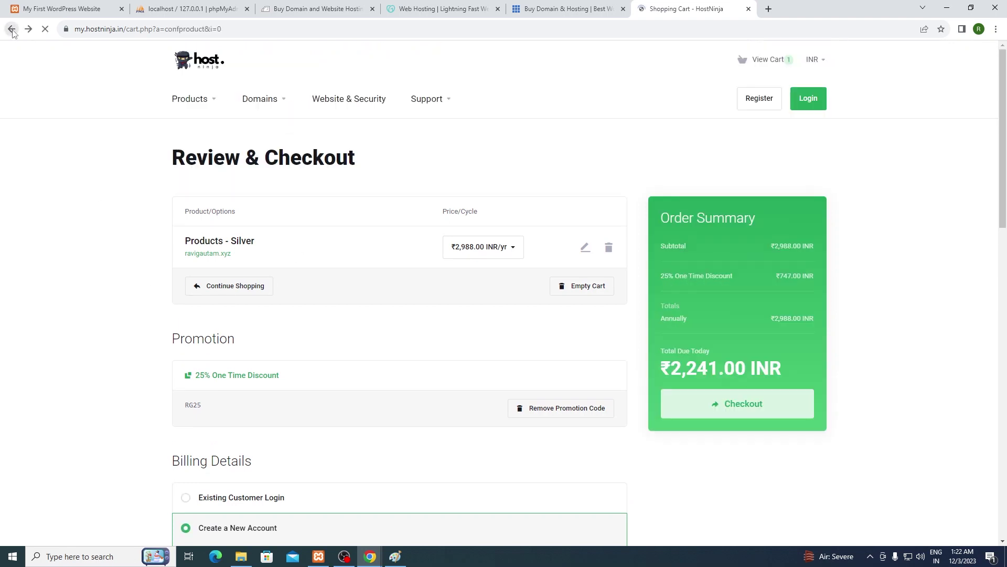
click(12, 29)
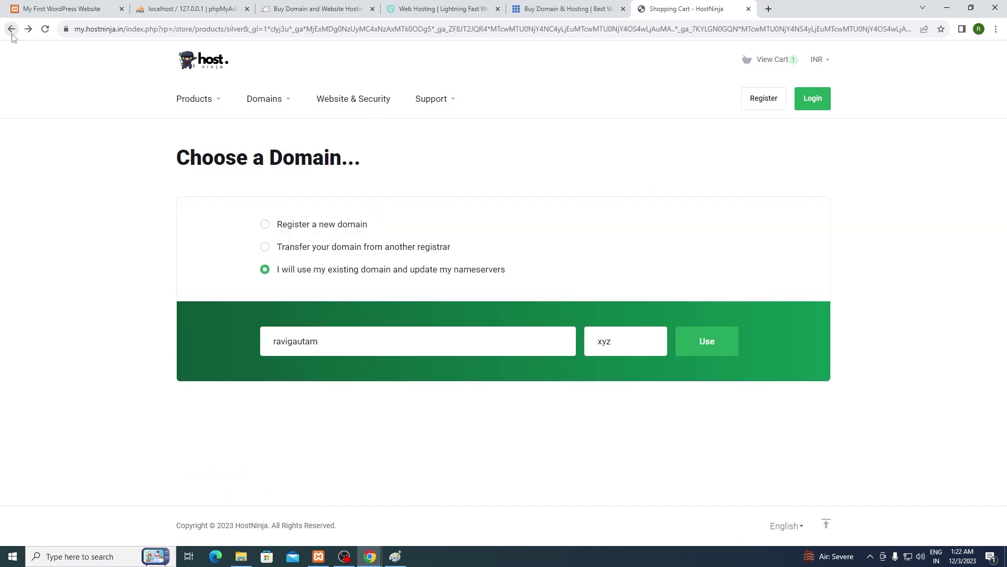
click(11, 31)
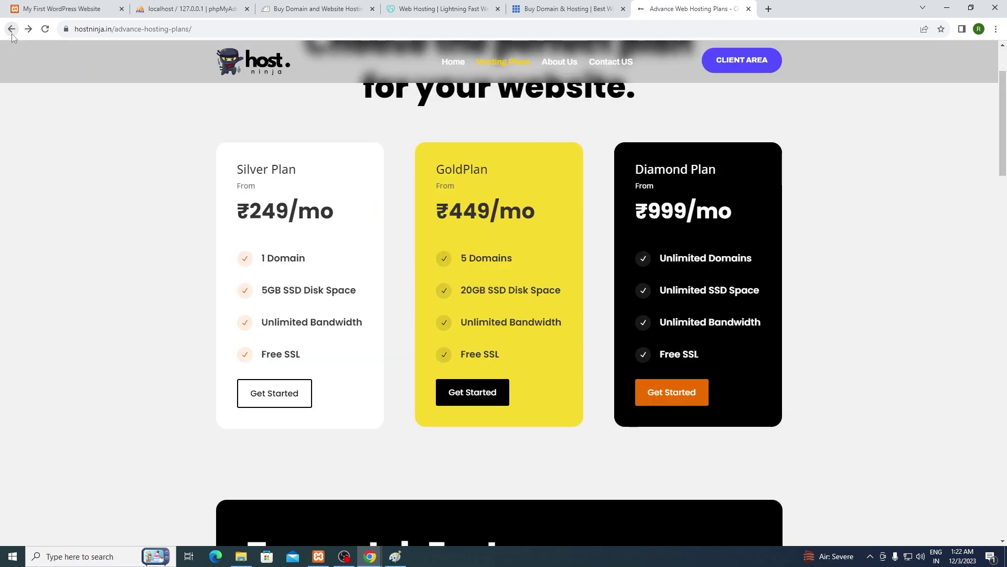
Step: Order the Gold plan on an existing domain, bringing the cart total to ₹7,629.00
click(476, 402)
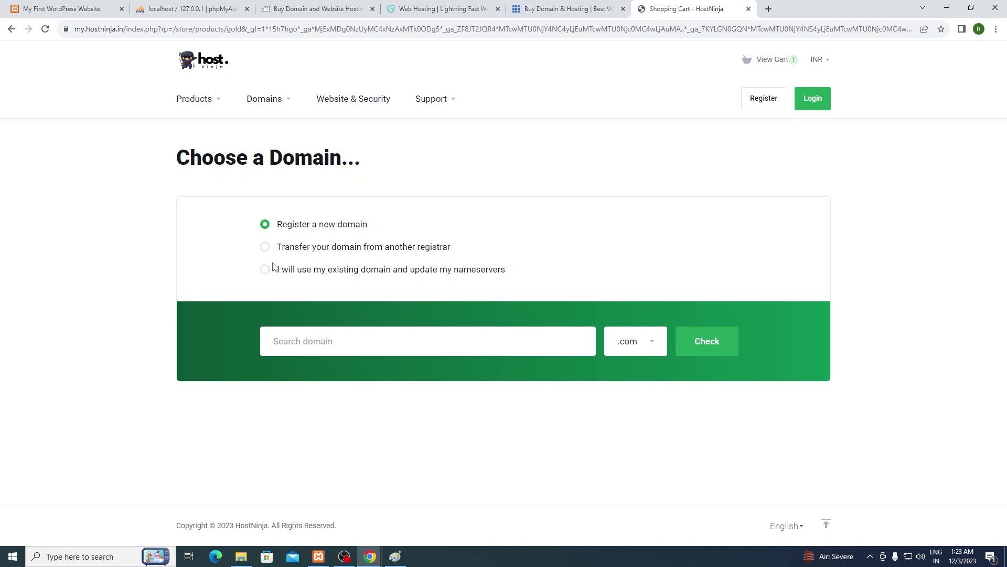
click(265, 269)
click(279, 341)
click(320, 376)
click(617, 346)
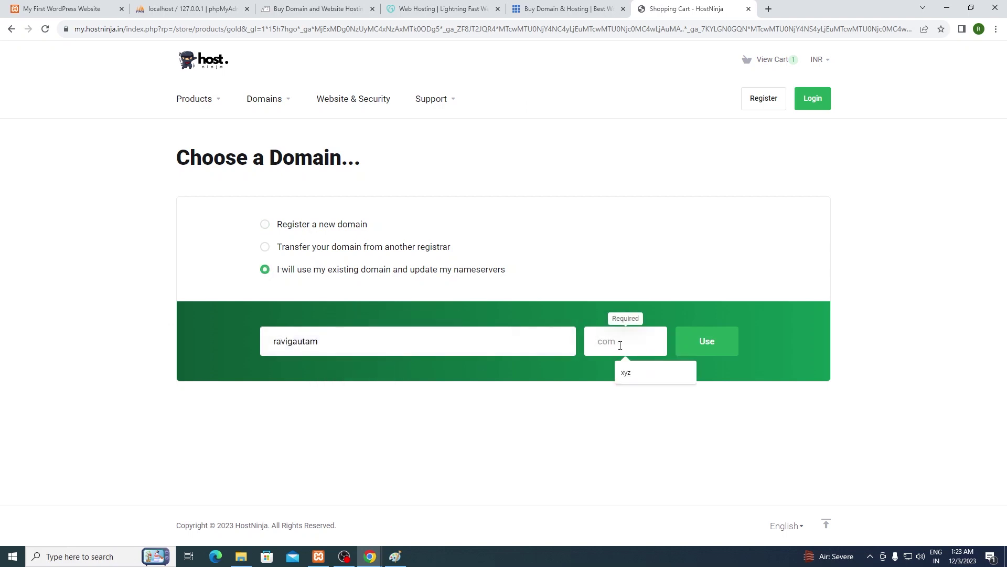
text(xyz)
key(Return)
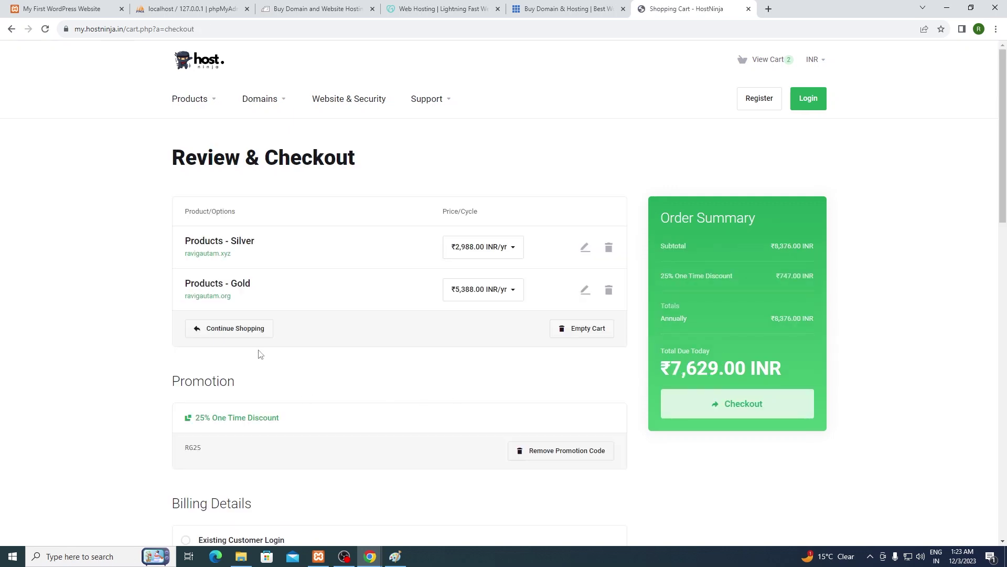
scroll(467, 384, down, 1)
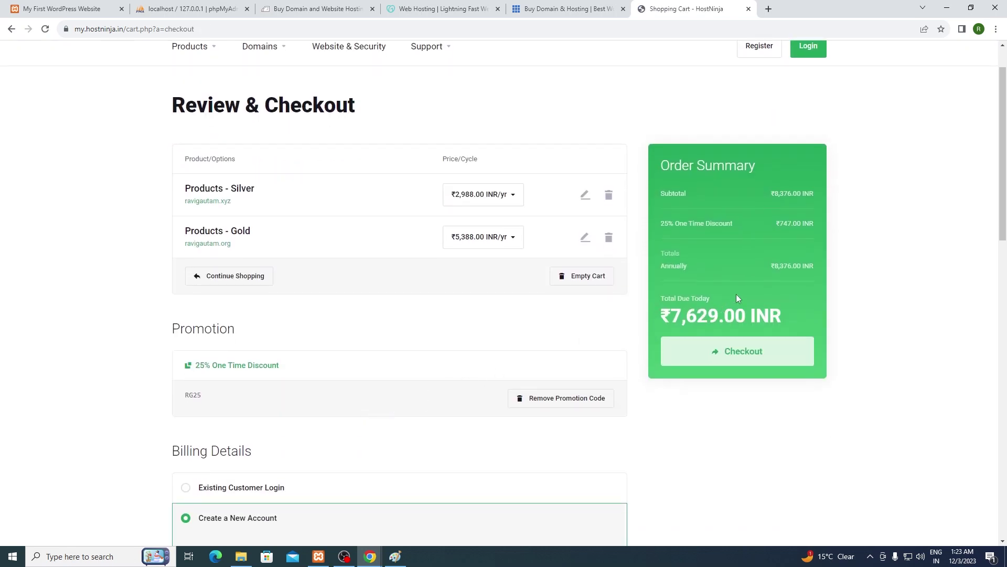
Step: Delete the Silver plan from the cart and highlight the ₹5,388.00 due today
click(610, 197)
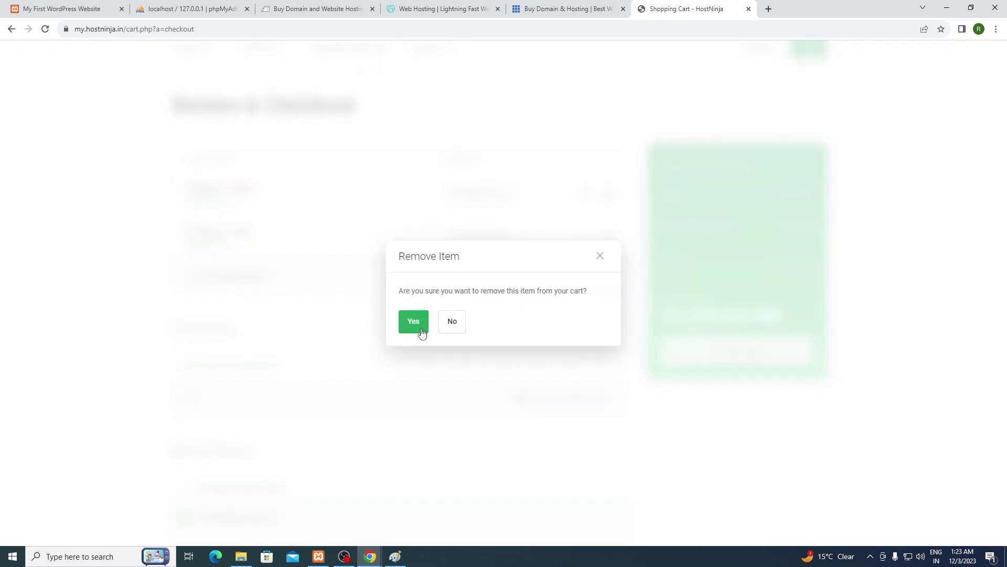
click(415, 328)
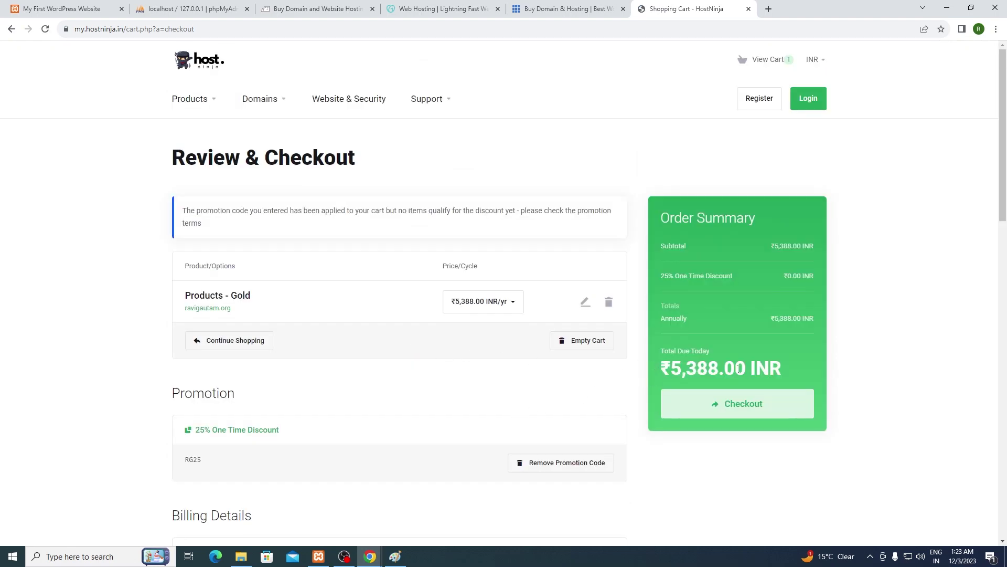
drag(720, 371, 665, 369)
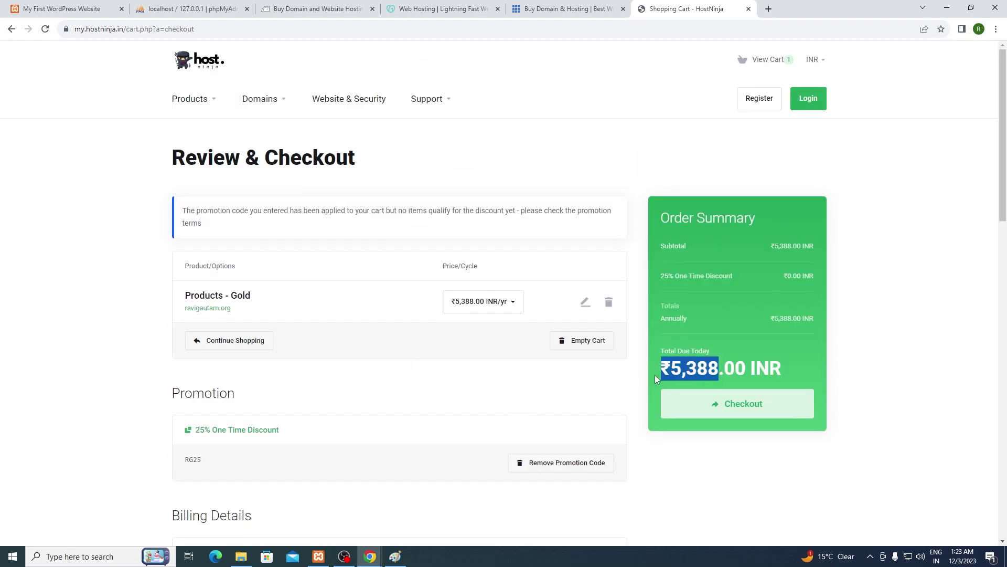
Step: Glance at the Bluehost and GoDaddy tabs, then return to the HostNinja cart
click(569, 9)
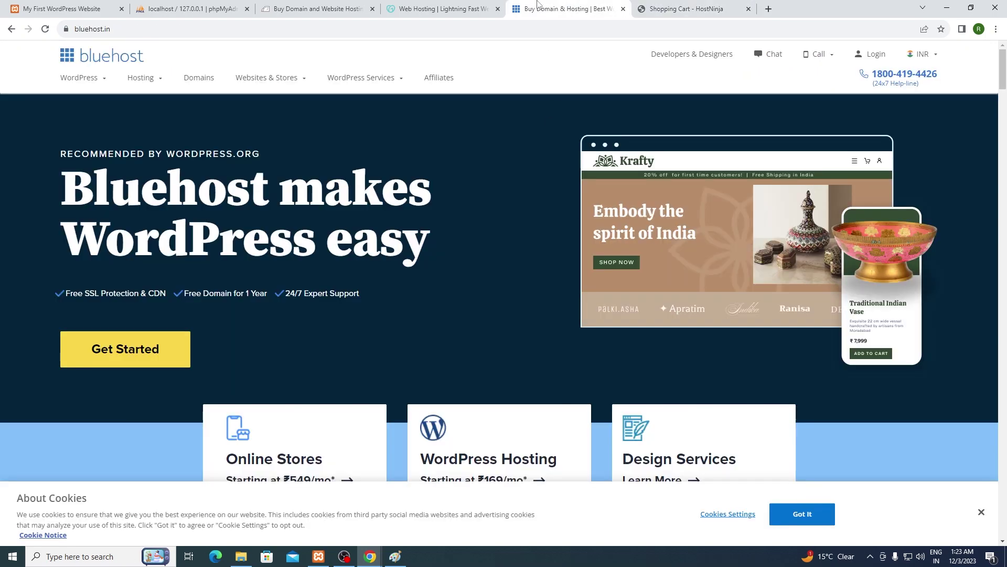
click(492, 9)
click(569, 9)
click(688, 9)
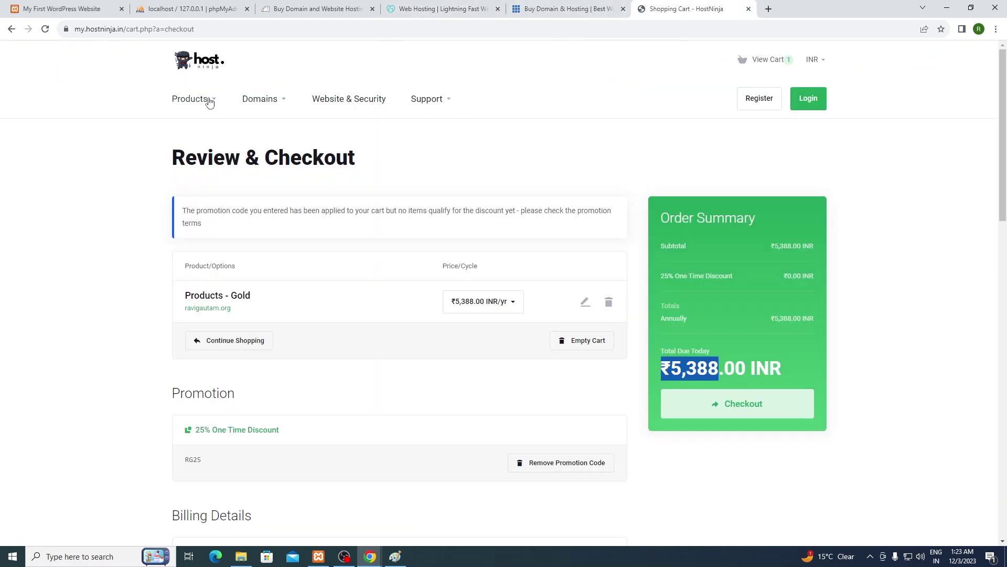
Step: Go back to the hosting plans page and highlight Free SSL in the Gold plan
click(5, 29)
click(11, 29)
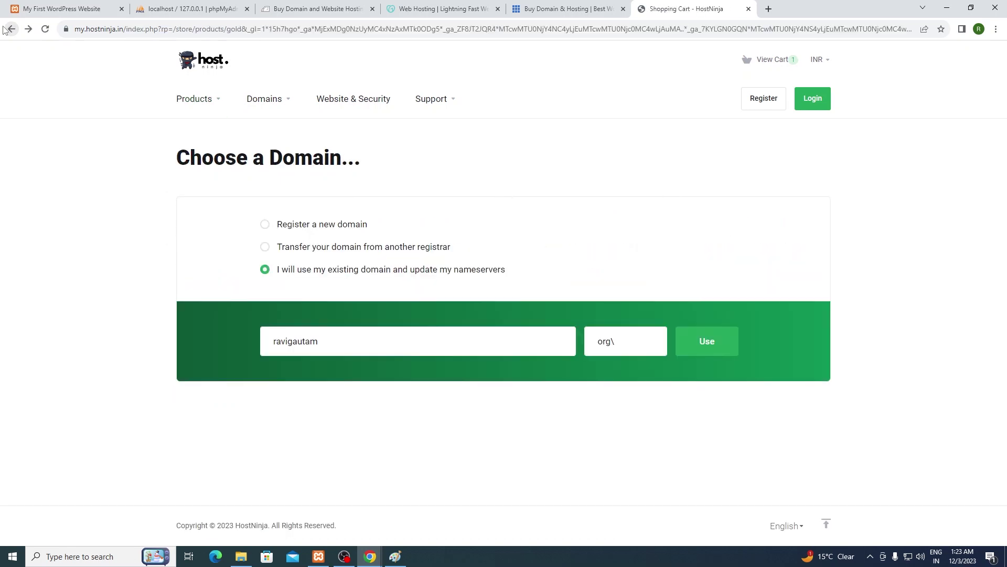
click(5, 30)
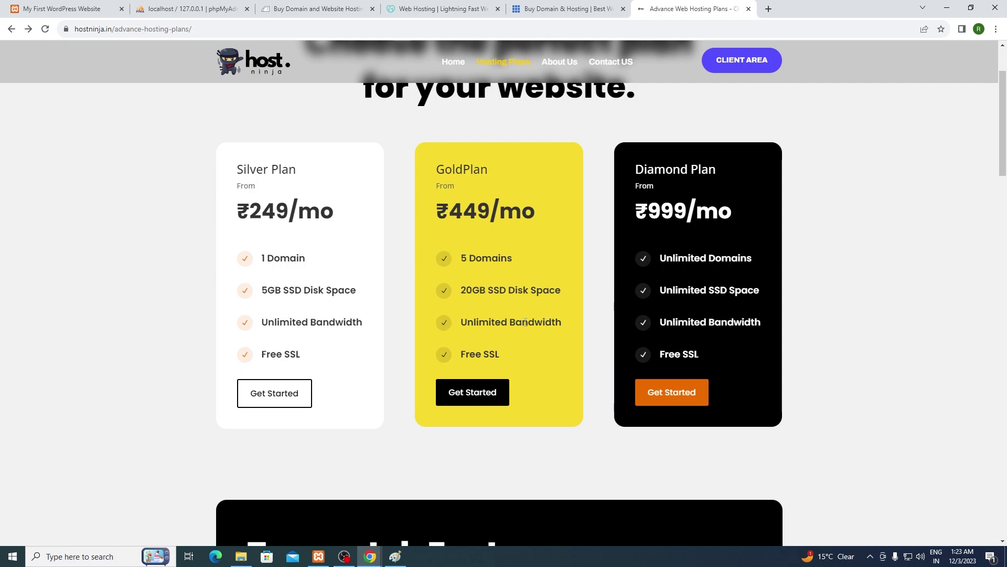
drag(461, 355, 500, 356)
click(521, 358)
drag(635, 174, 726, 167)
click(723, 180)
drag(649, 214, 747, 224)
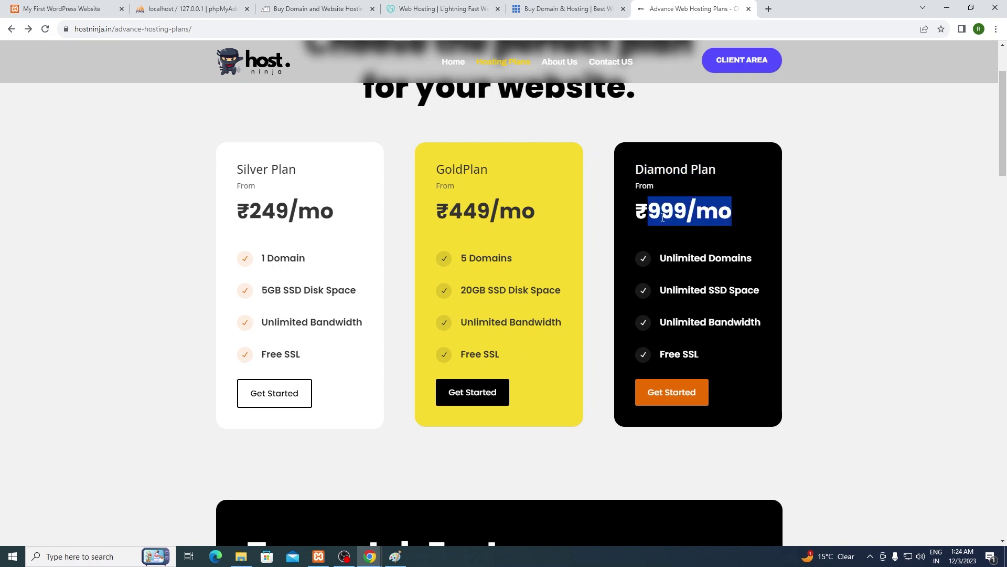
click(713, 231)
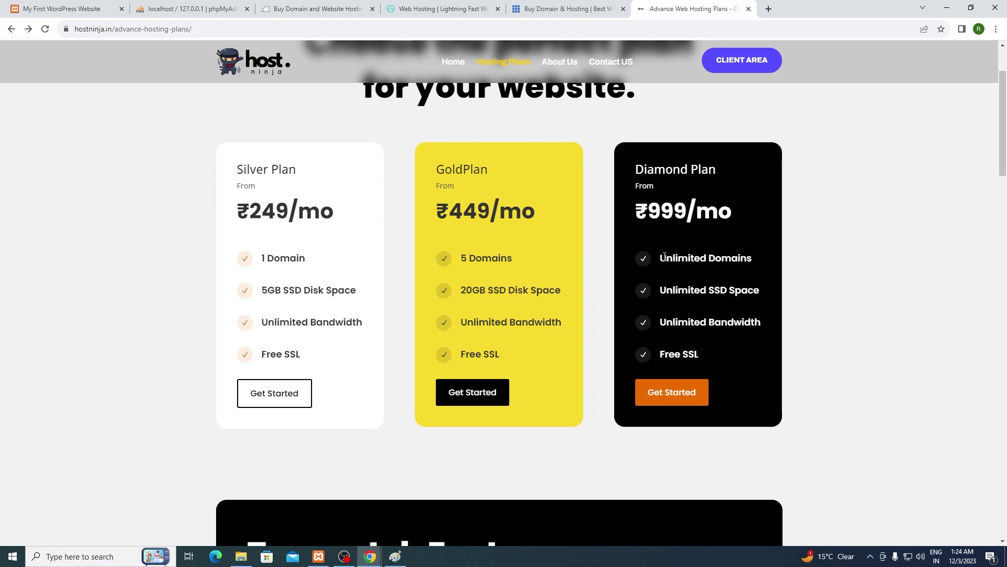
drag(661, 257, 753, 259)
click(755, 277)
Step: Order the Diamond plan using the existing domain sdfsdf.xyz
click(678, 396)
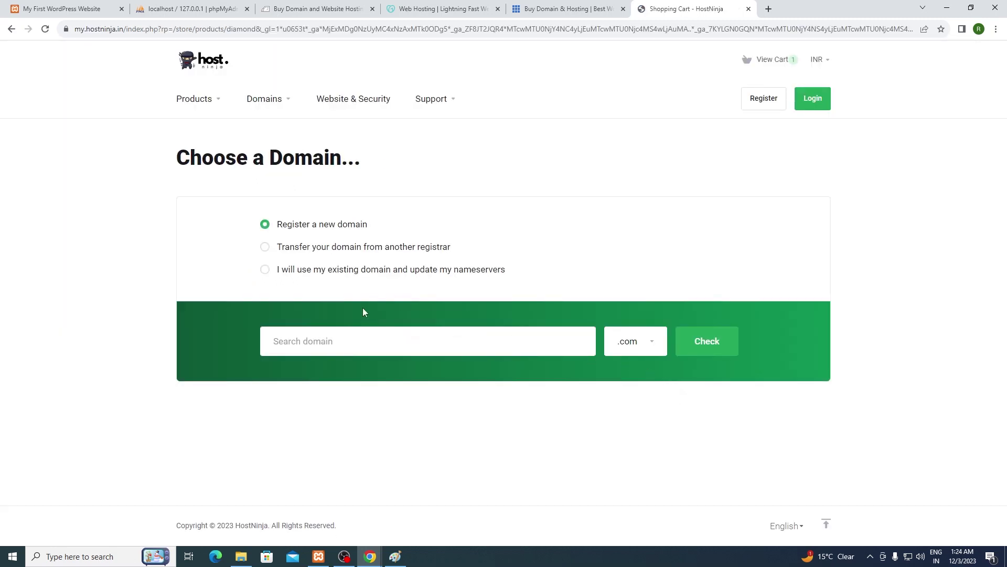
click(265, 269)
click(394, 347)
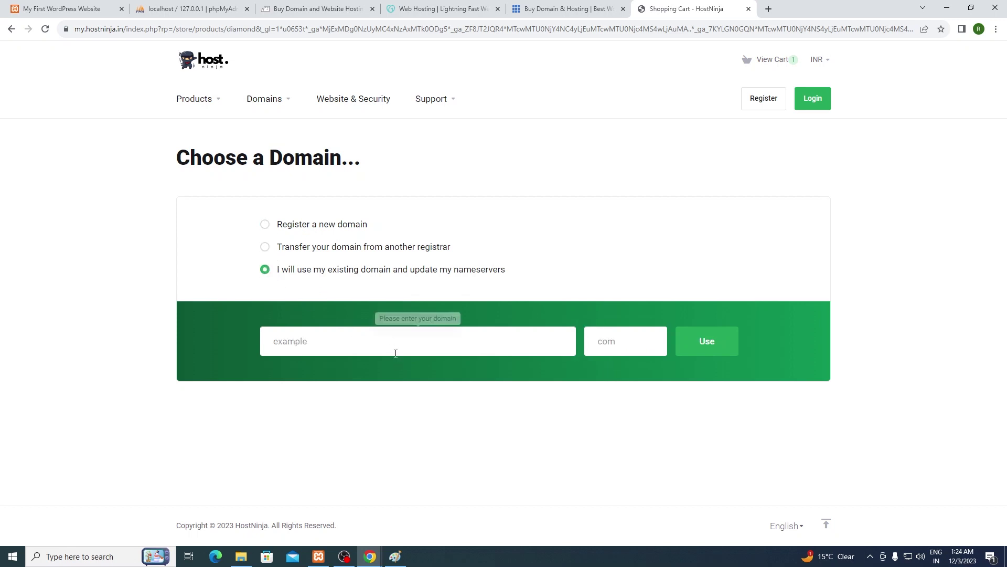
text(s)
key(BackSpace)
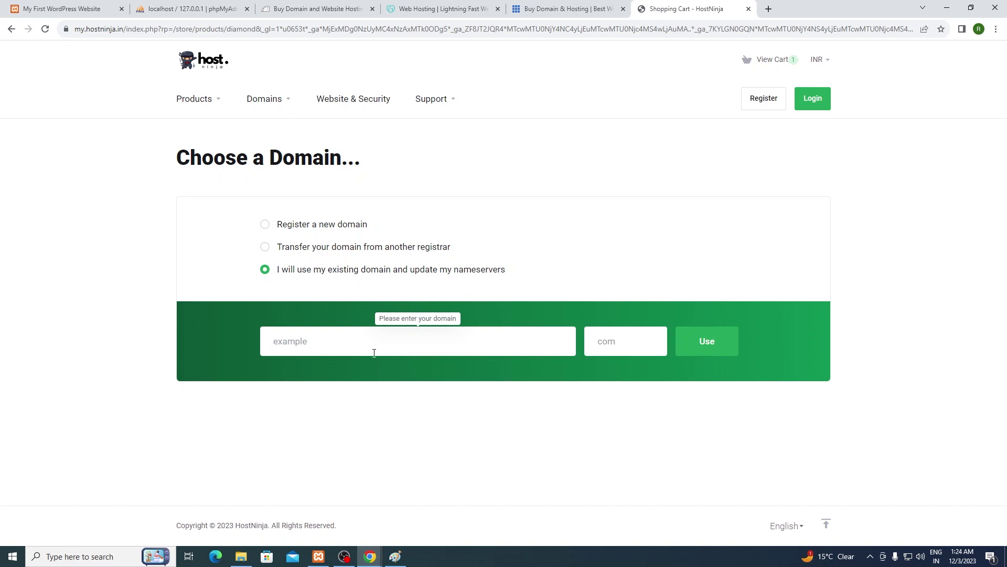
text(sdfsdf)
click(624, 345)
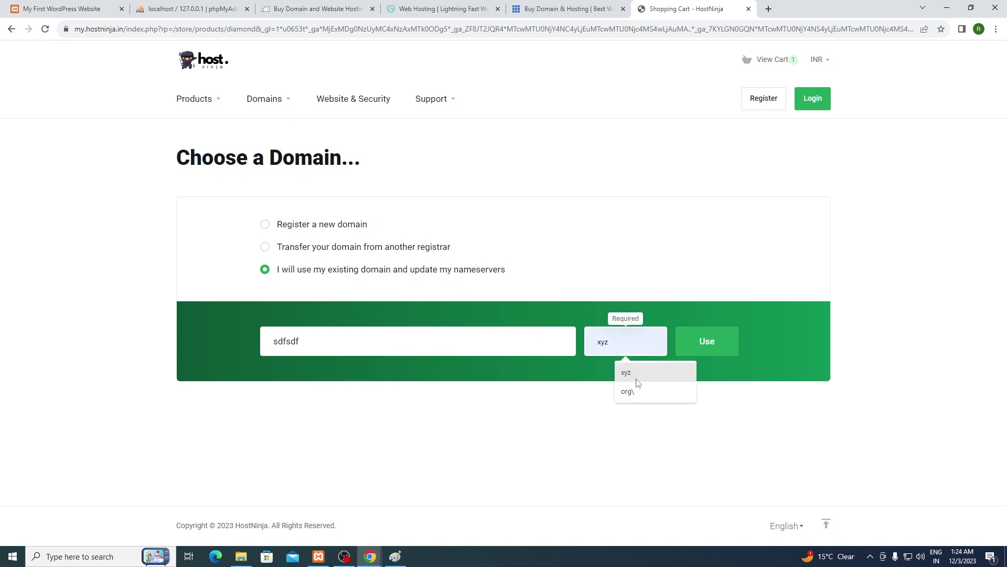
click(637, 374)
click(705, 342)
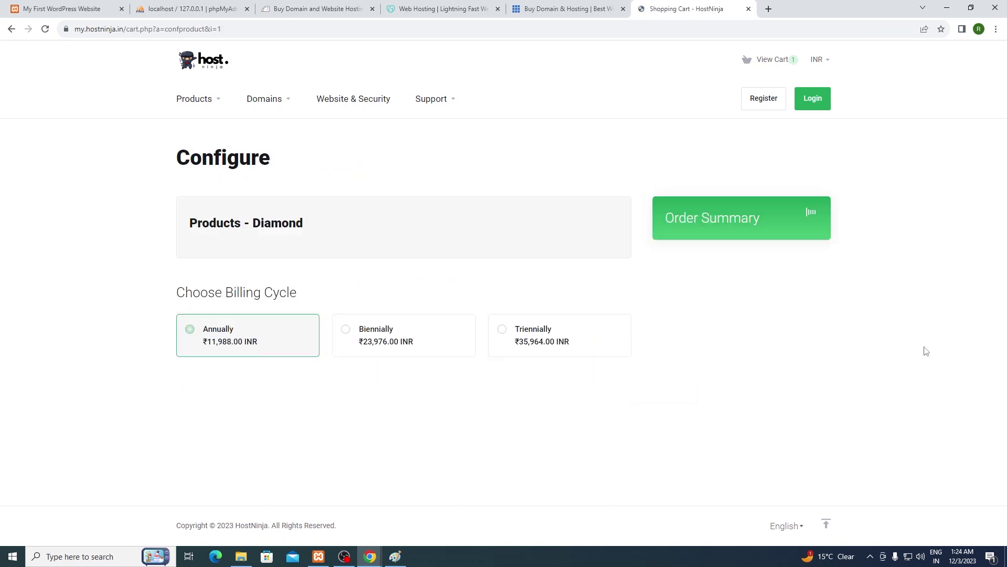
Step: Continue to checkout and remove the Gold plan, leaving ₹11,988.00 due today
click(754, 383)
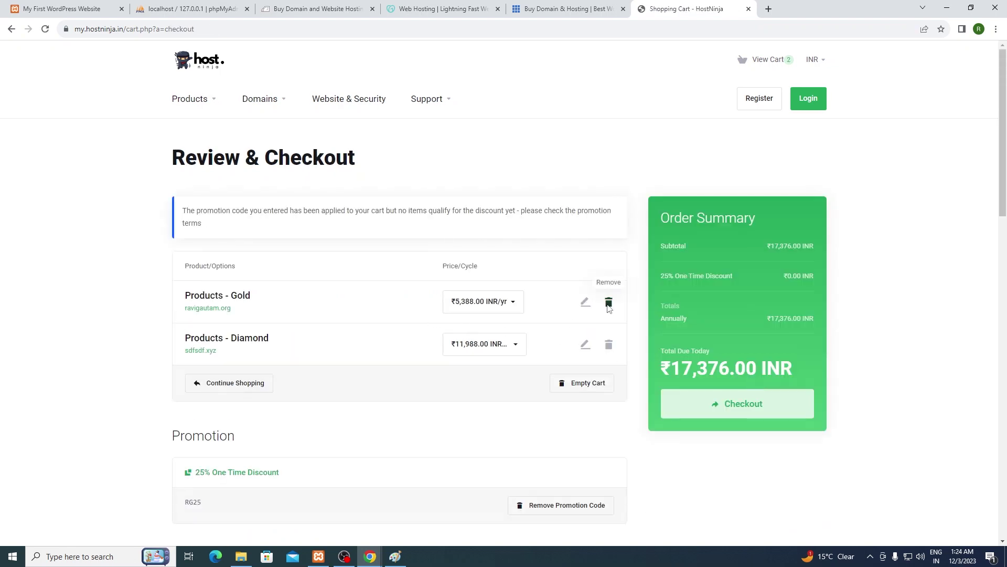
click(608, 303)
click(423, 323)
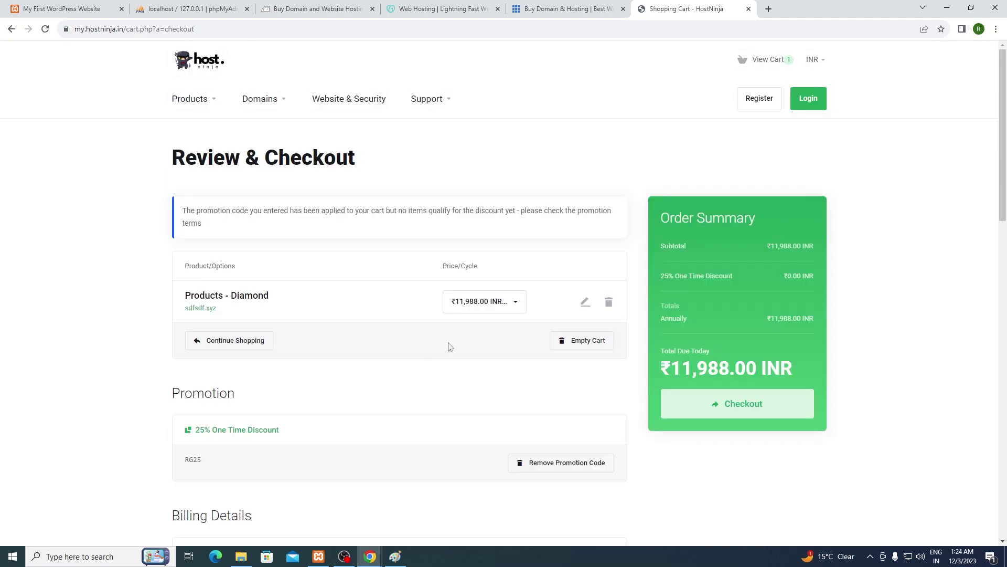
scroll(525, 367, down, 2)
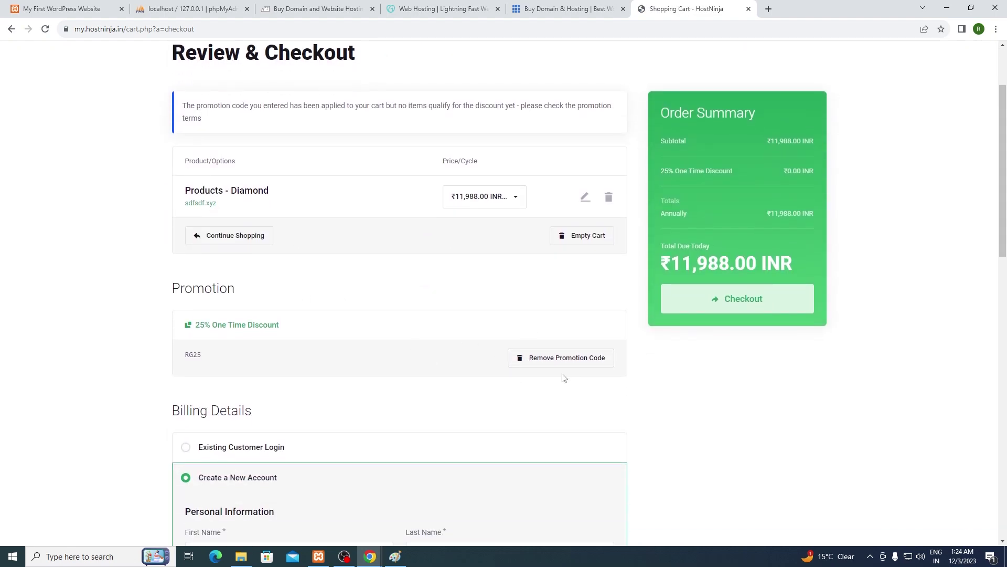
Step: Replace the 25% promotion with the RG50 code, cutting the Diamond total to ₹5,994.00
click(563, 366)
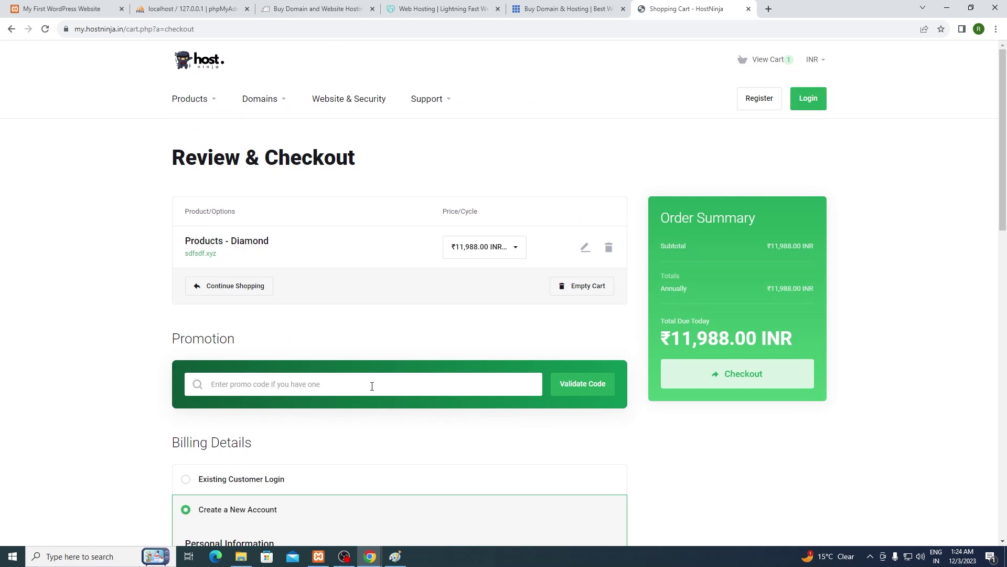
click(371, 385)
text(RG50)
click(570, 388)
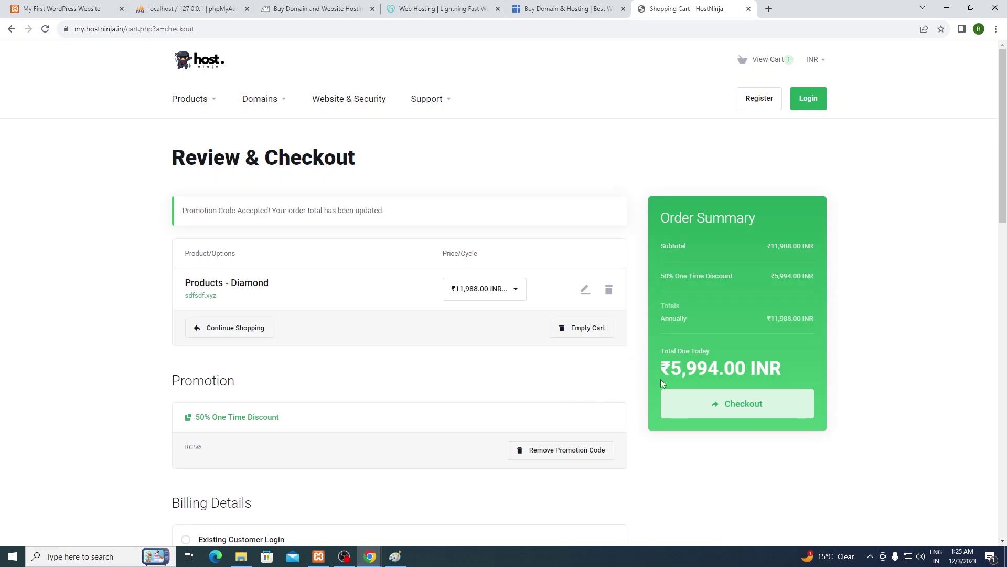
drag(670, 371, 721, 375)
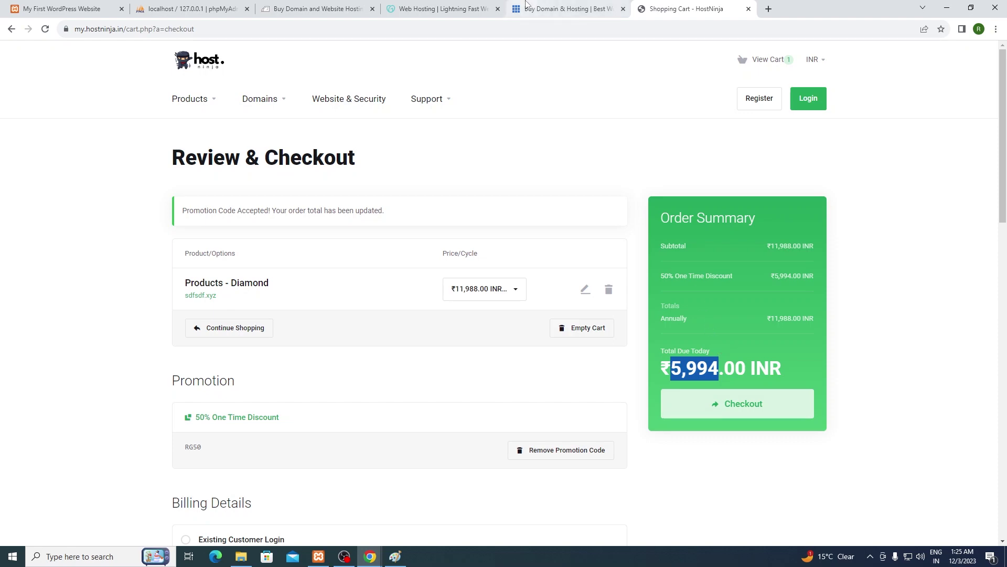
click(566, 8)
click(444, 9)
Step: Add GoDaddy's Web Hosting Ultimate plan on a 12-month term (₹7,188.00) and proceed to checkout
click(653, 6)
click(443, 8)
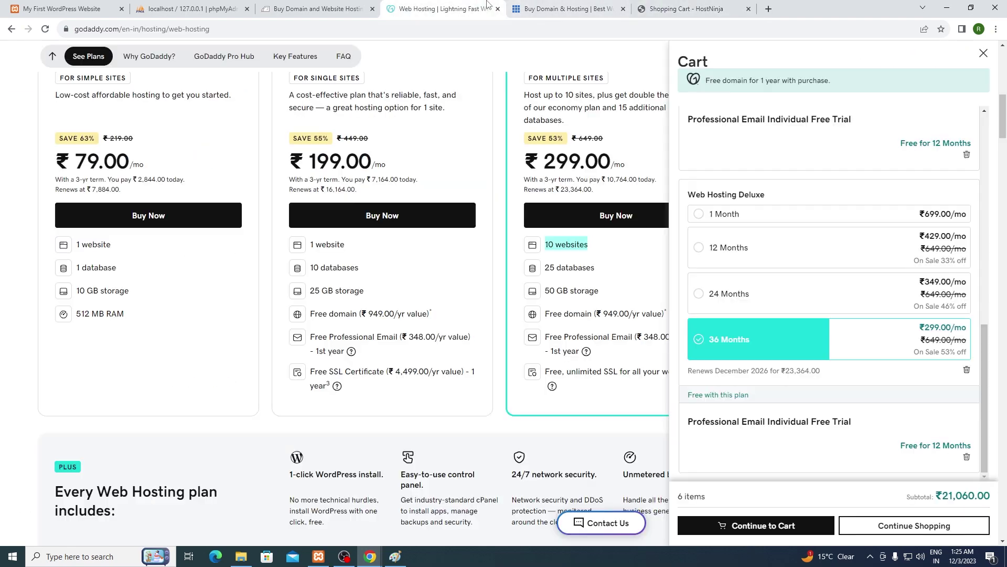
click(984, 54)
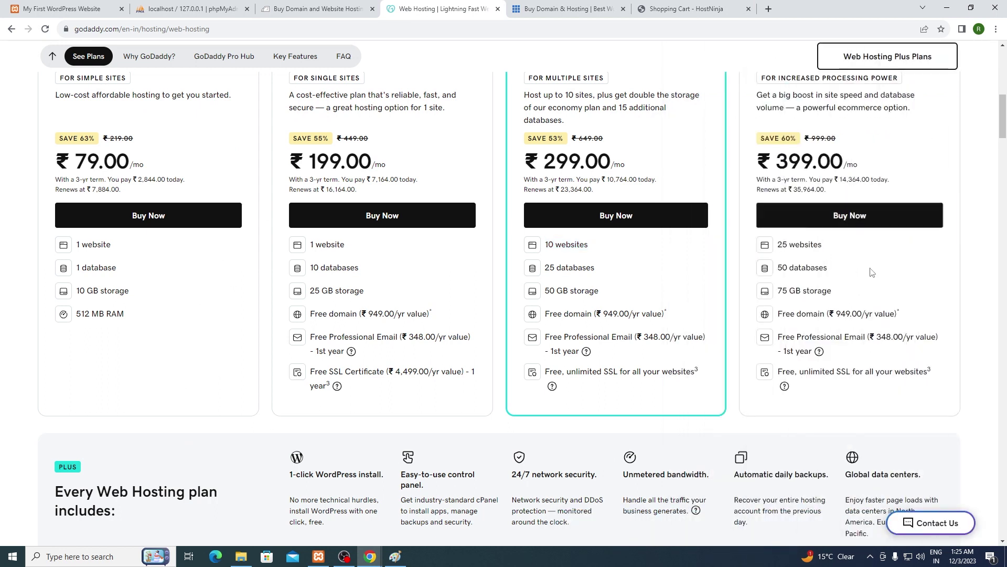
click(868, 217)
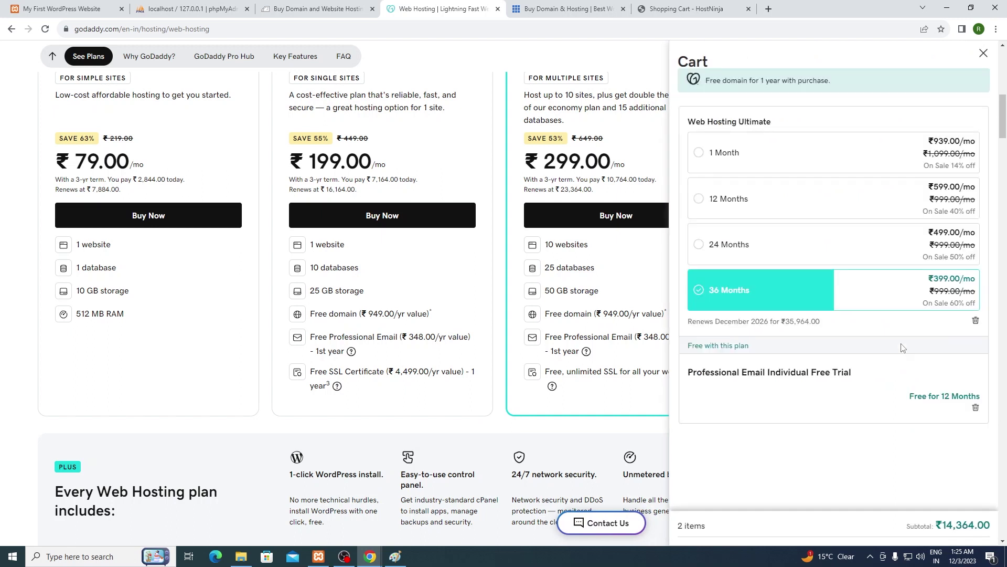
click(699, 199)
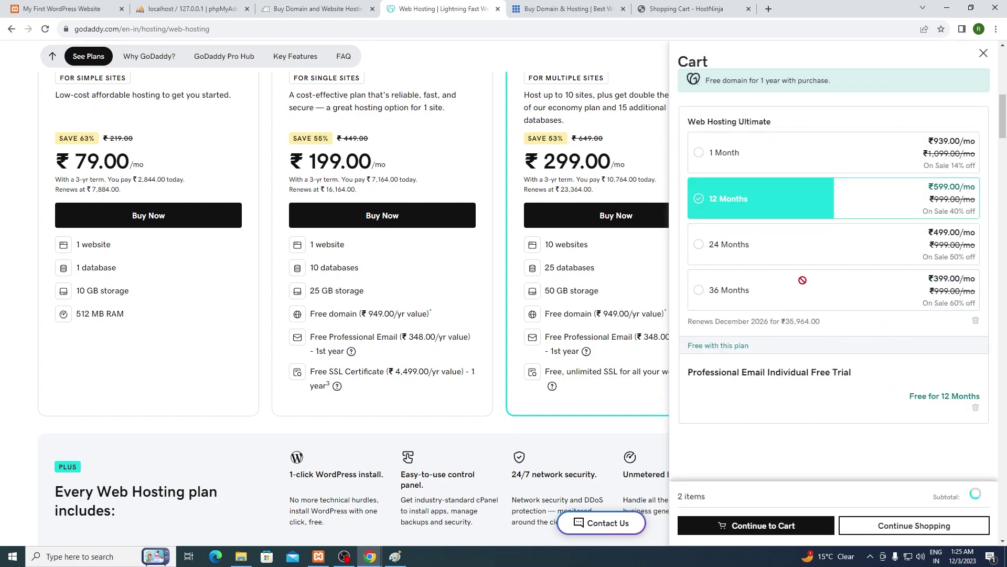
scroll(918, 423, down, 1)
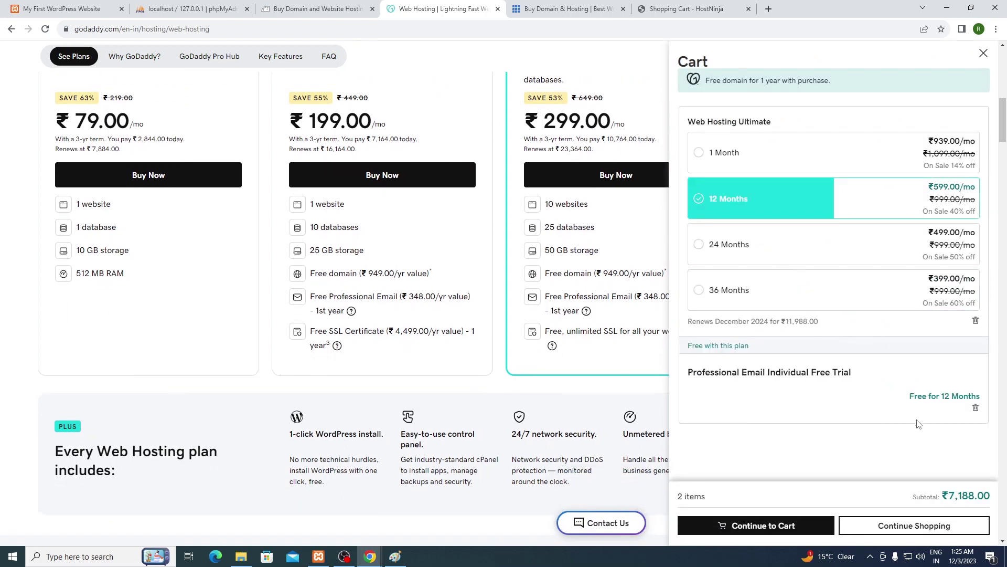
scroll(917, 420, down, 1)
scroll(630, 346, up, 2)
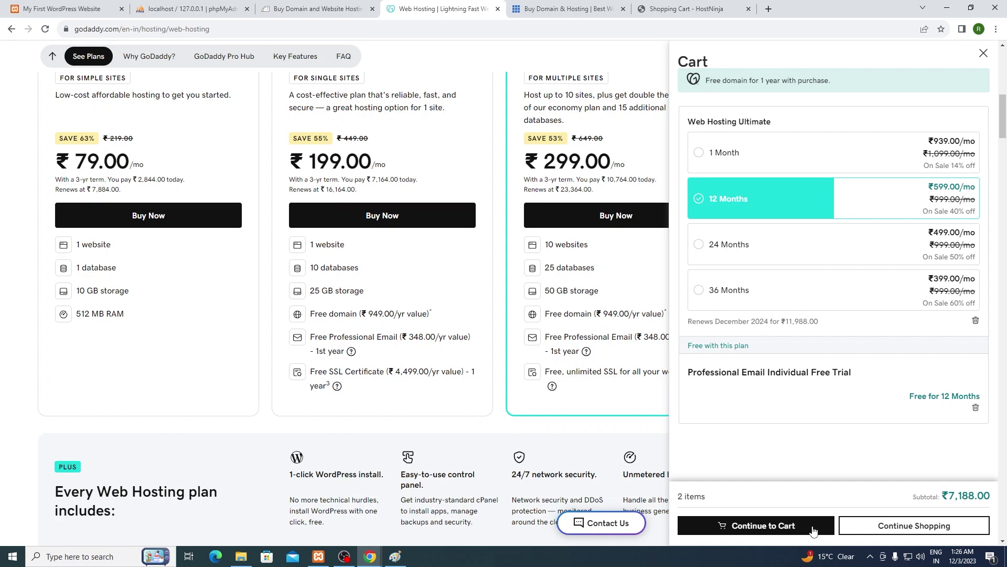
click(790, 527)
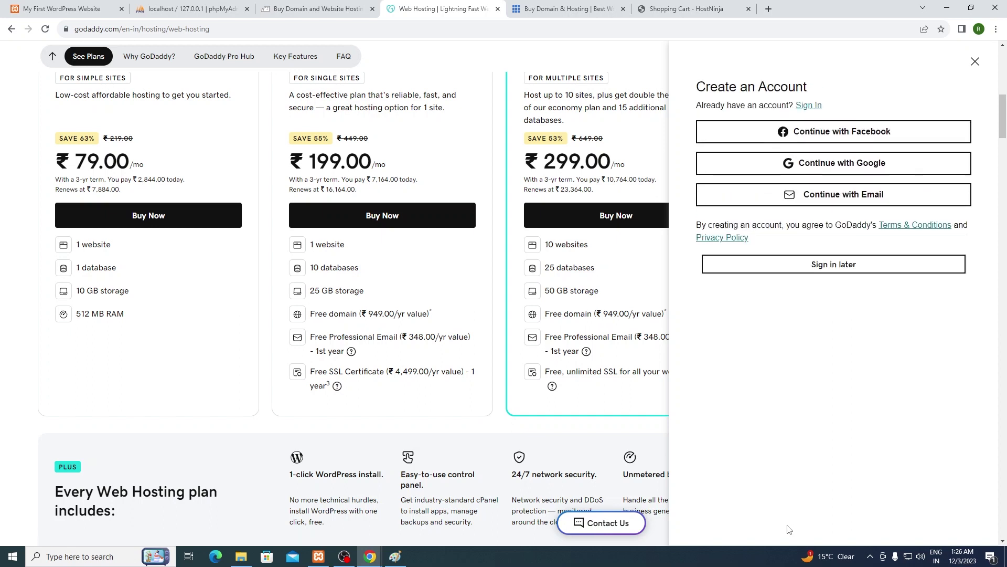
Step: Continue to GoDaddy checkout without signing in and highlight the ₹7,188.00 subtotal
click(842, 272)
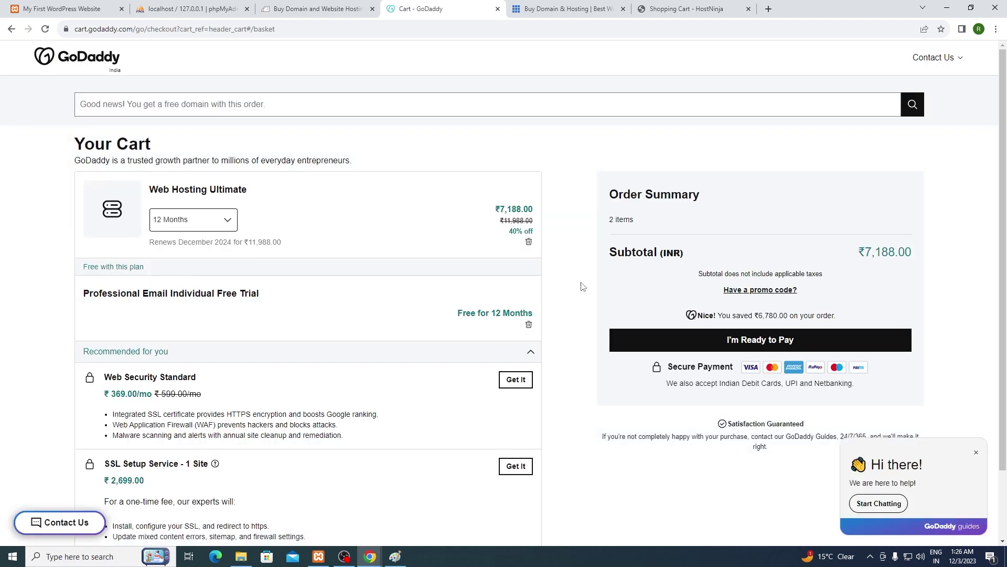
scroll(504, 239, down, 1)
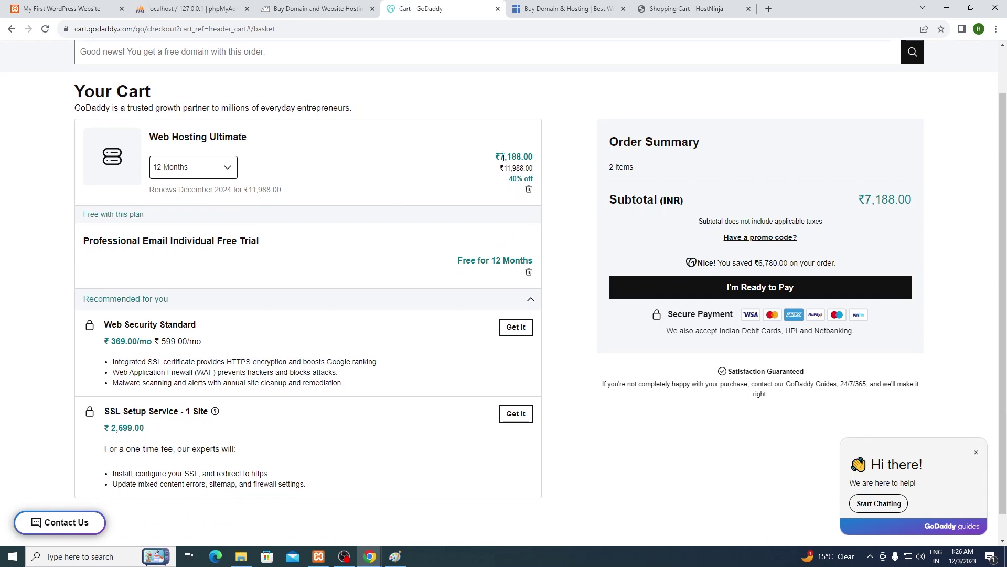
drag(495, 159, 522, 160)
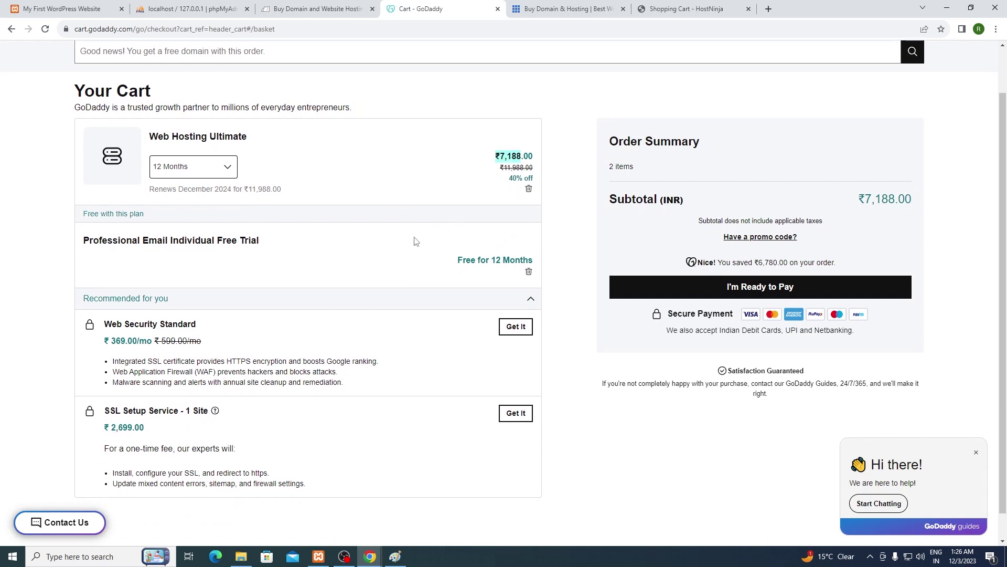
scroll(415, 239, down, 1)
scroll(677, 255, up, 1)
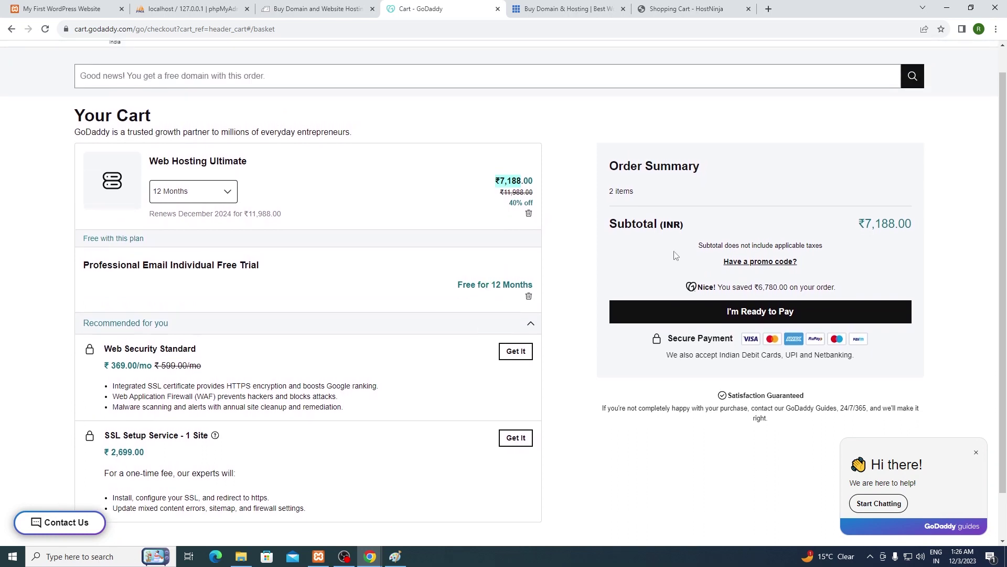
drag(859, 223, 911, 223)
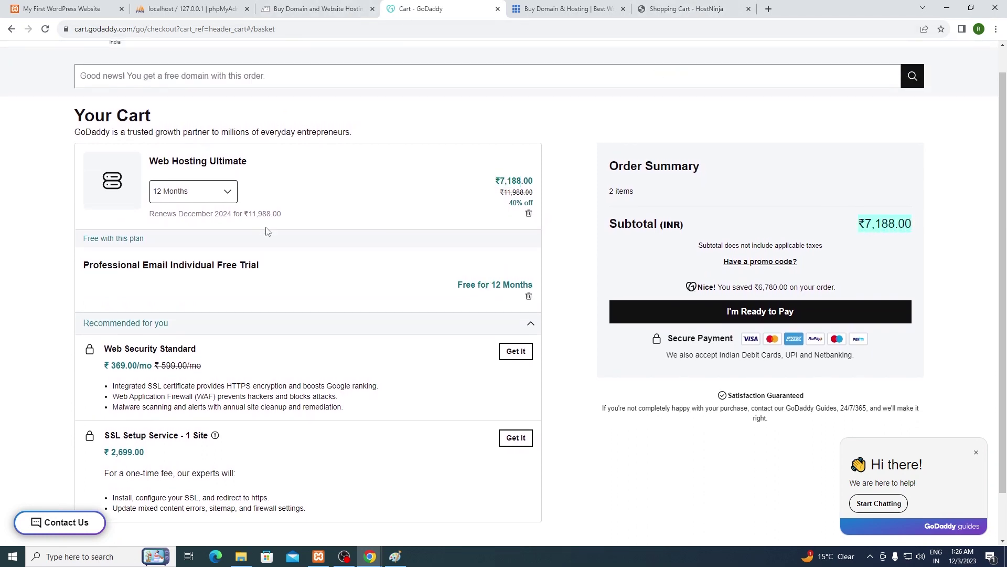
click(170, 163)
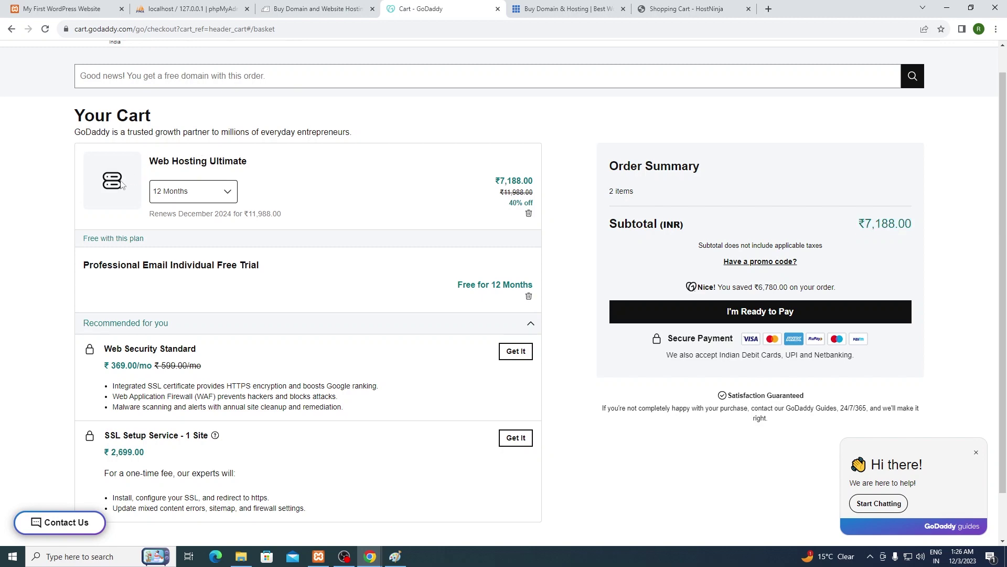
Step: Return to the web hosting plans and highlight the Ultimate plan's website, database and storage limits
click(12, 30)
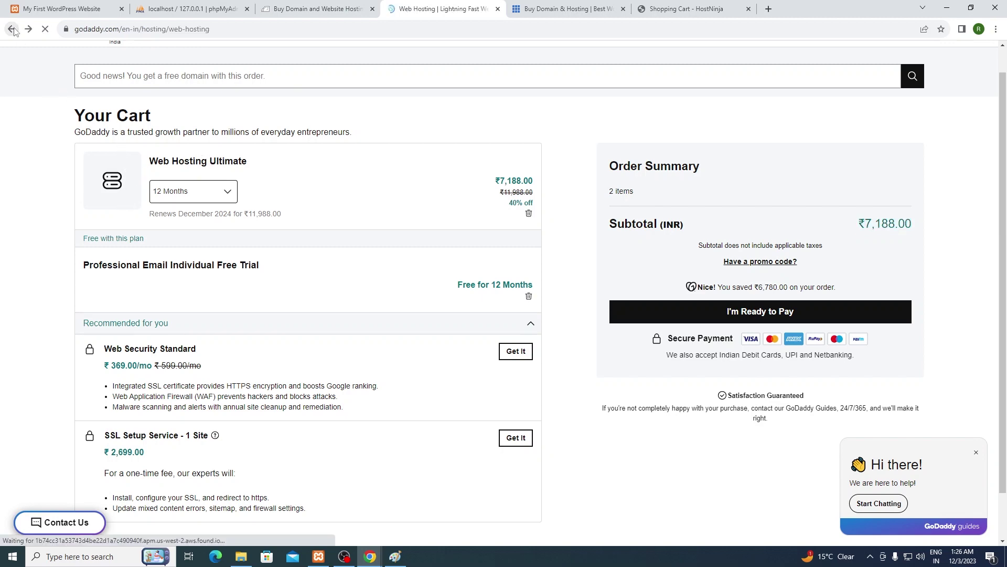
scroll(798, 247, up, 1)
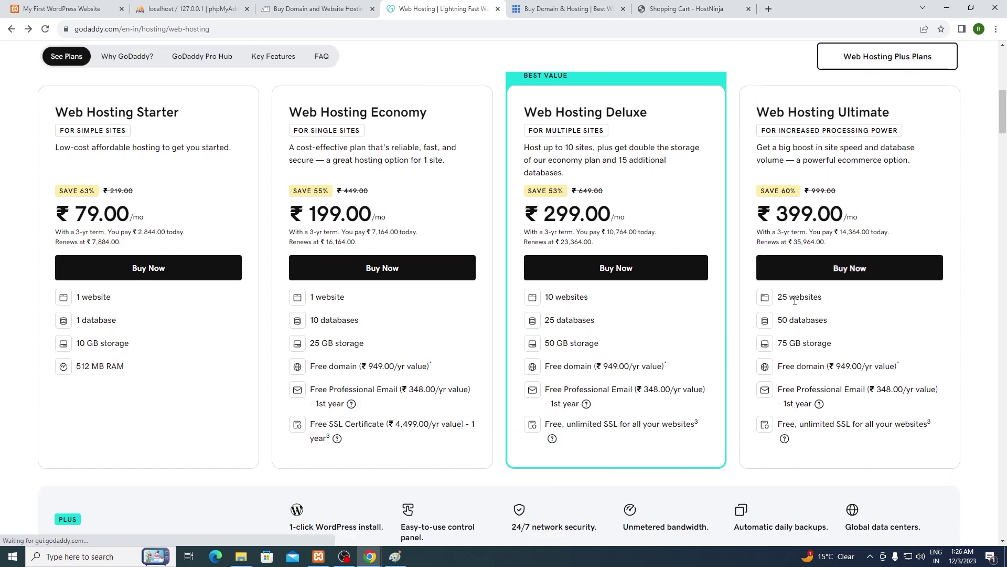
drag(776, 296, 778, 320)
drag(832, 342, 788, 341)
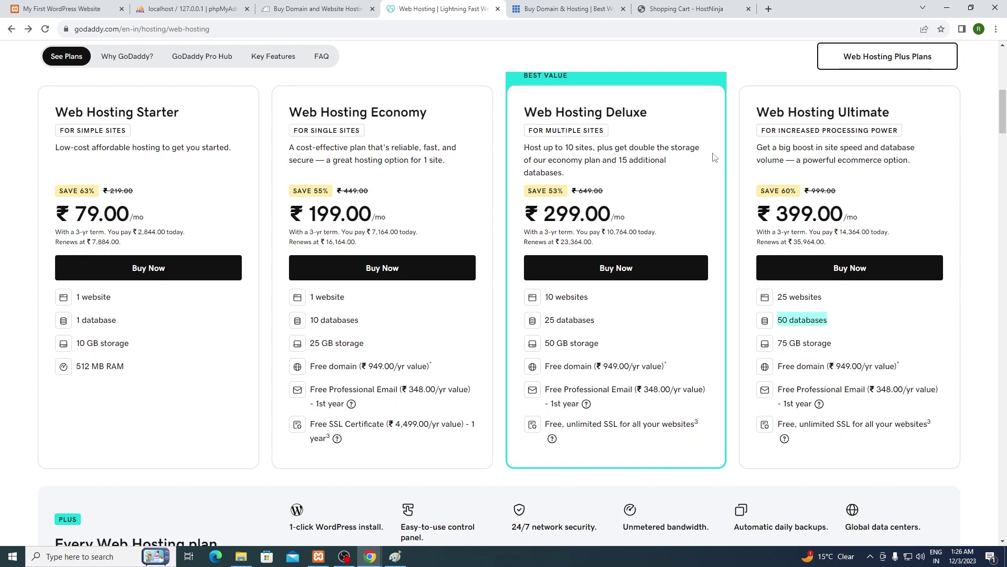
click(576, 3)
Step: Submit the ₹5,994.00 Diamond order for checkout and review the missing billing-detail errors
click(680, 3)
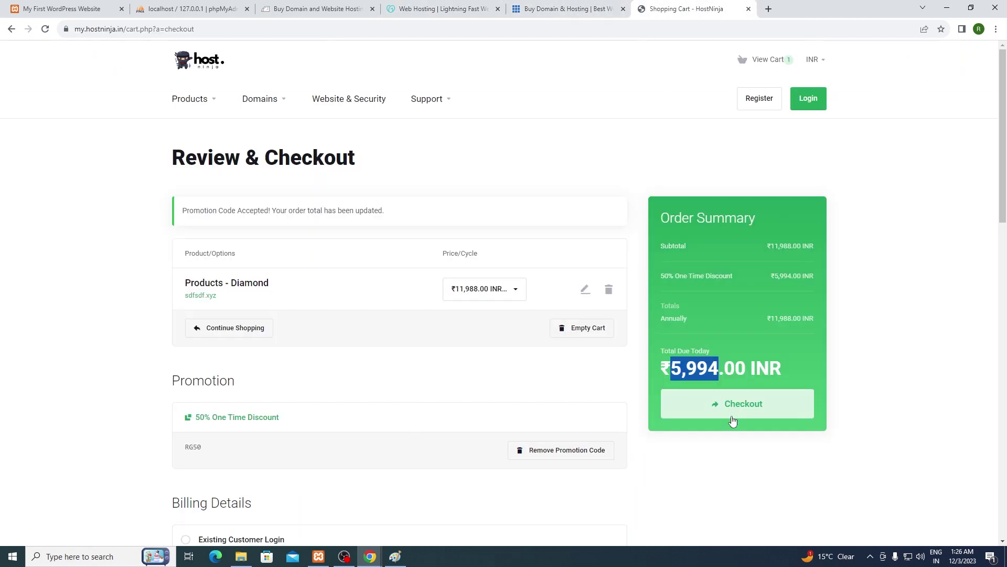
click(717, 360)
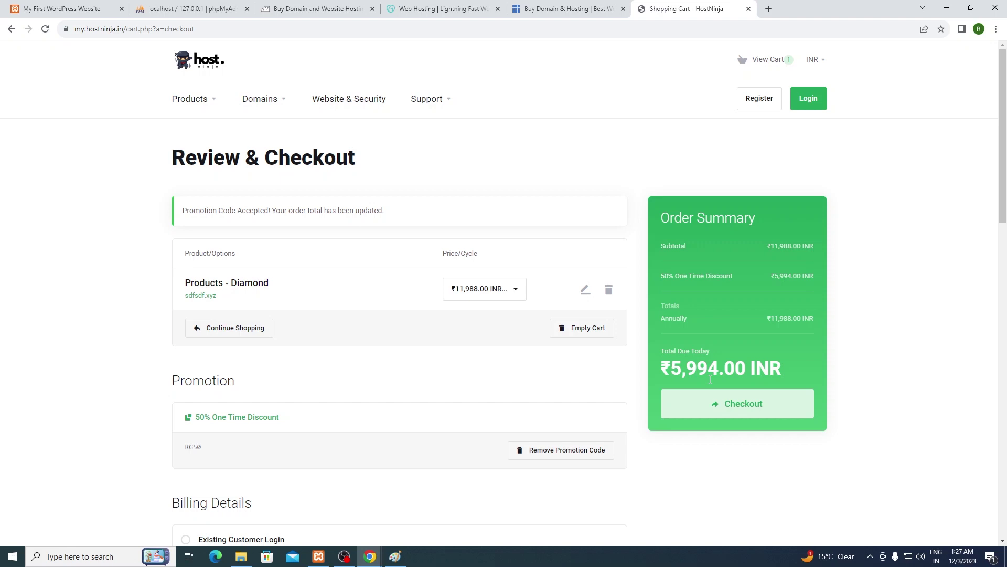
click(752, 405)
scroll(391, 380, down, 1)
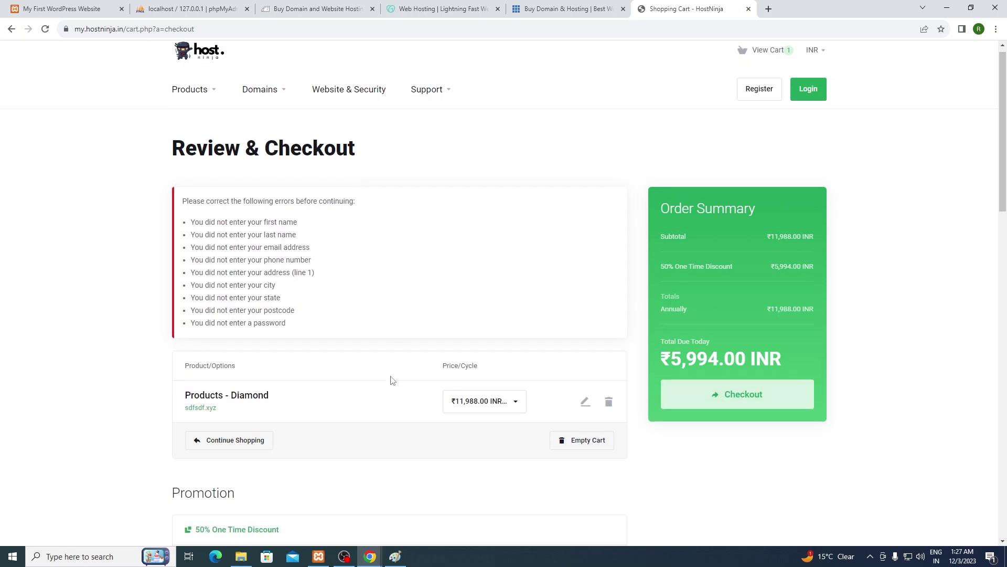
scroll(391, 380, down, 5)
scroll(371, 356, up, 4)
scroll(393, 358, down, 8)
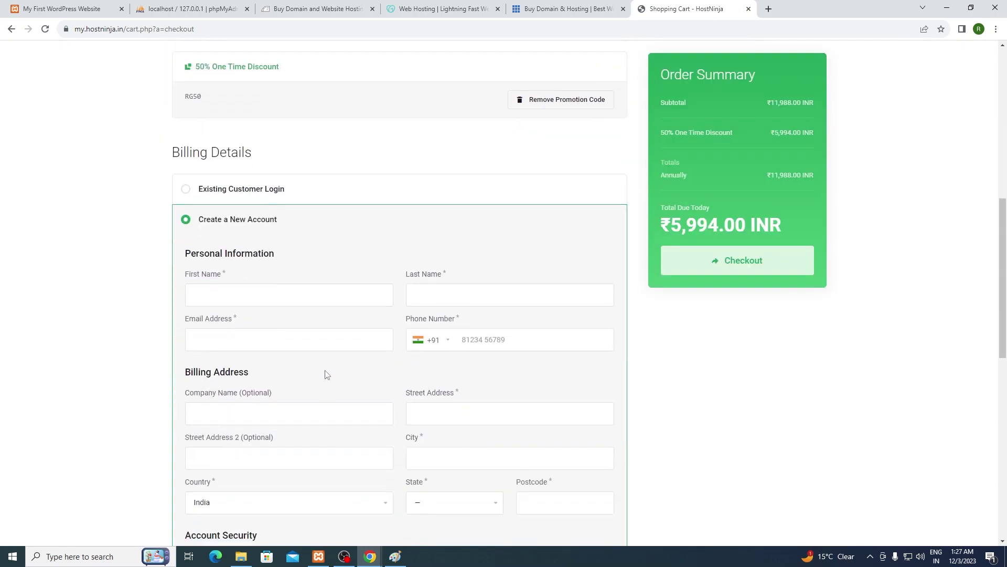
scroll(556, 333, down, 5)
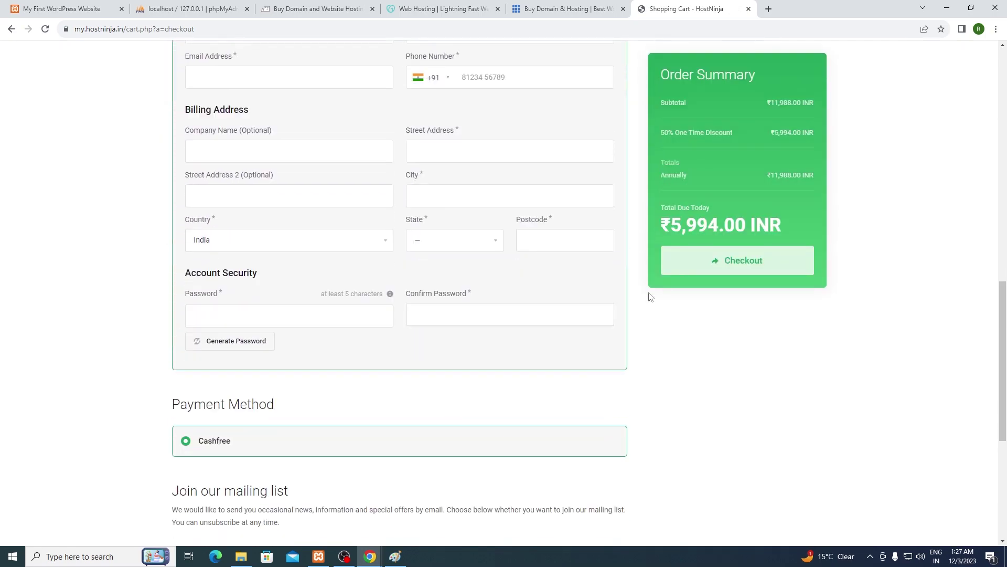
scroll(560, 306, down, 2)
scroll(565, 297, up, 11)
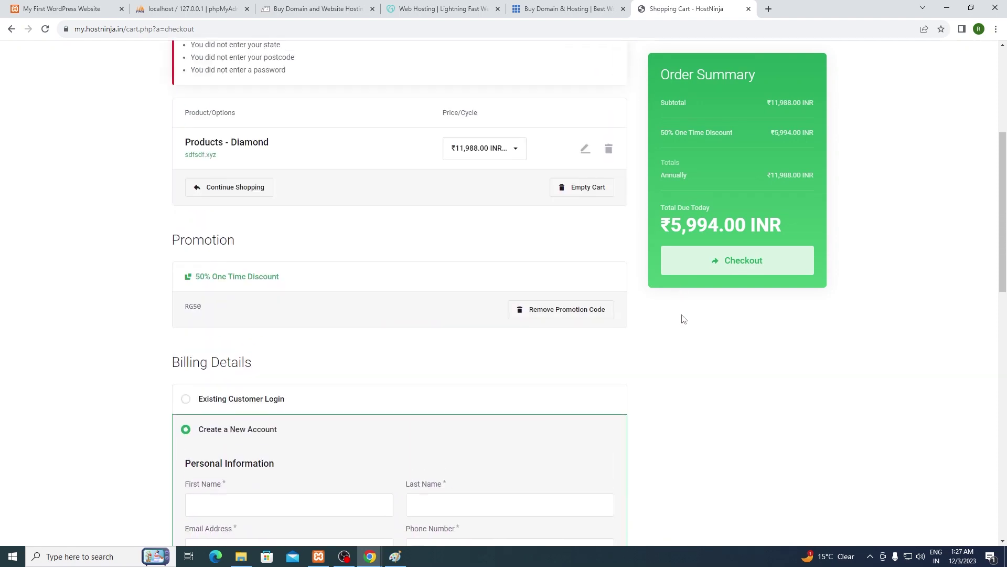
scroll(683, 319, up, 5)
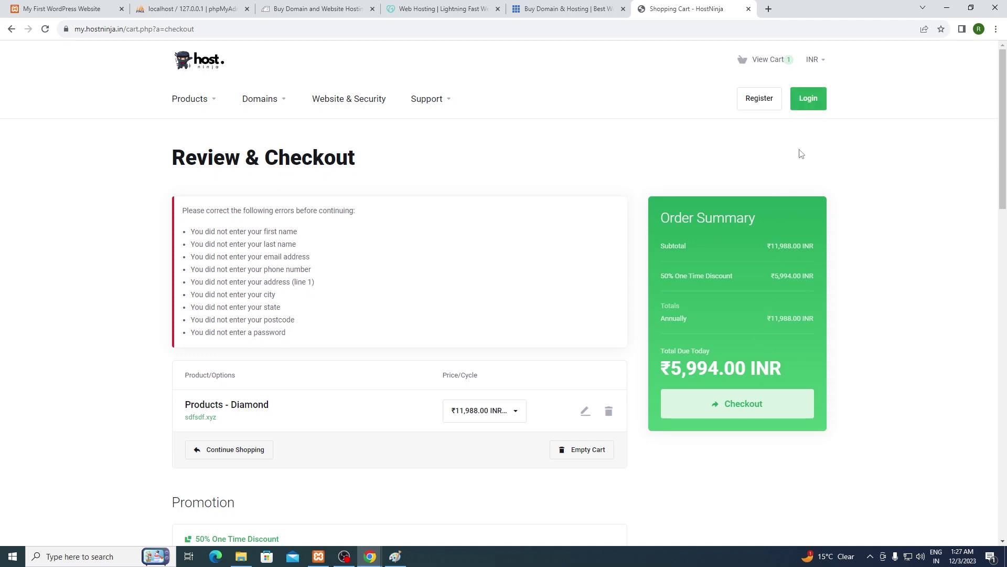
click(818, 105)
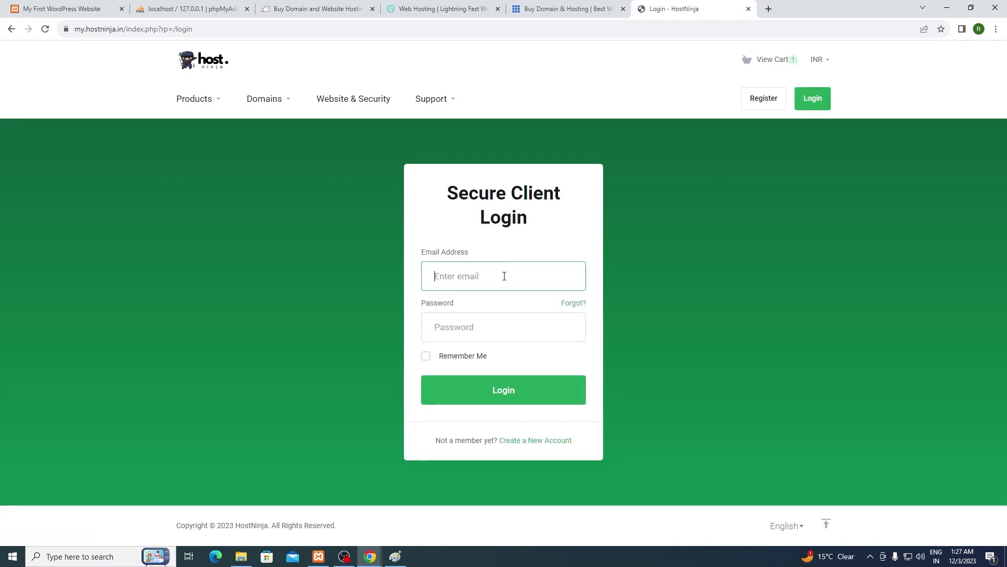
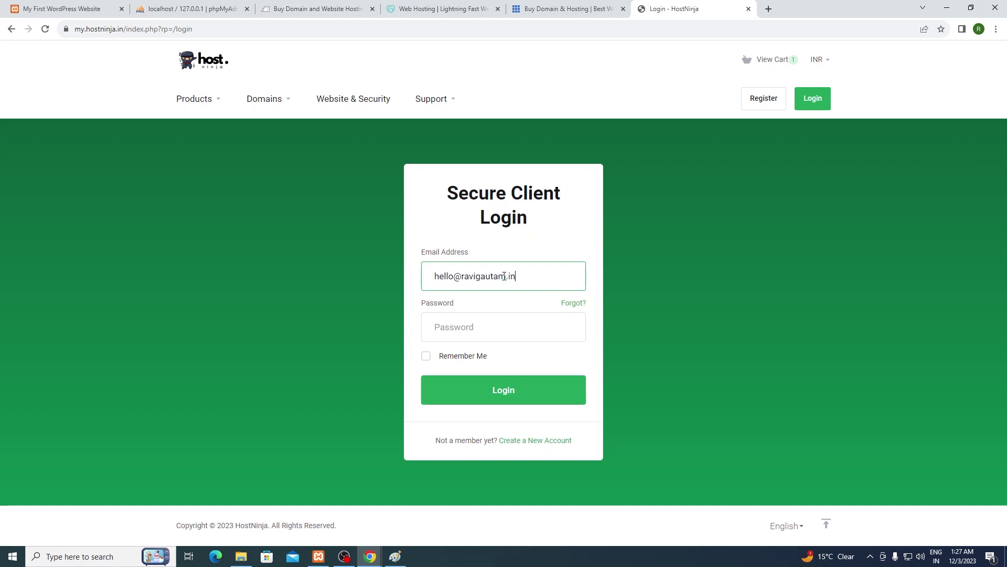
Step: Sign in with the client account's e-mail address and password
key(Tab)
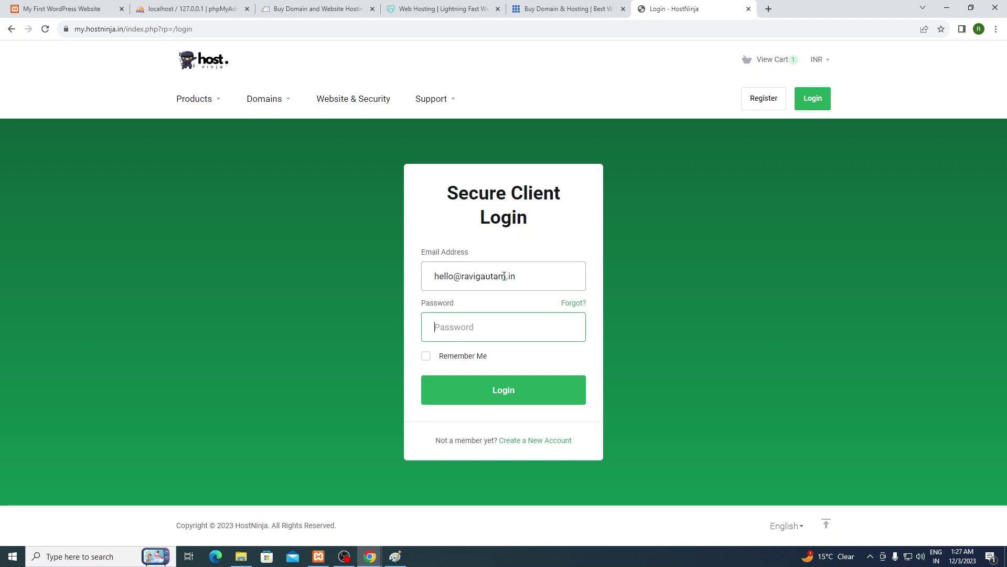
text(***)
key(Return)
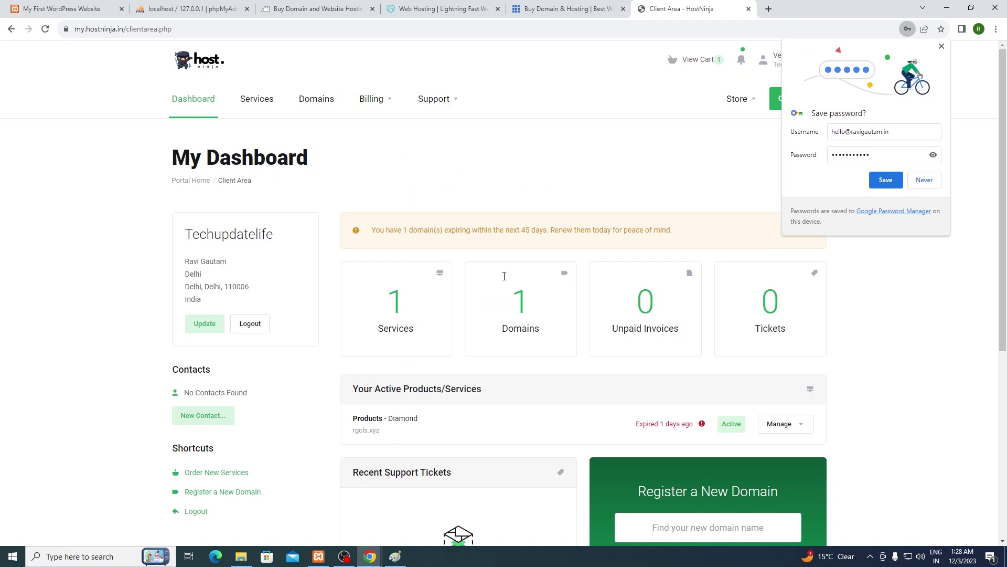
Step: Handle the browser's password prompts and open the Diamond service's Product Details for rgcls.xyz
click(886, 180)
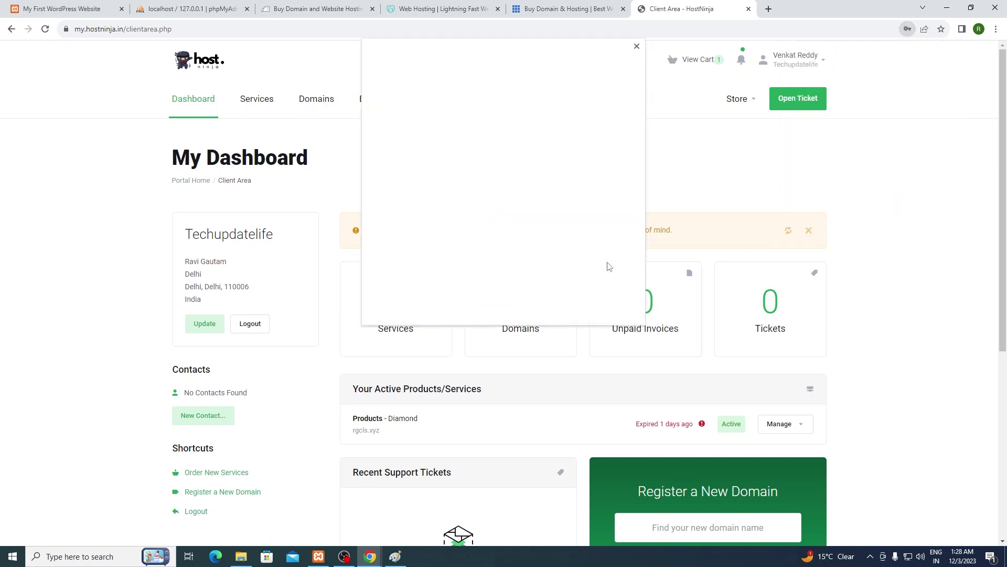
click(637, 47)
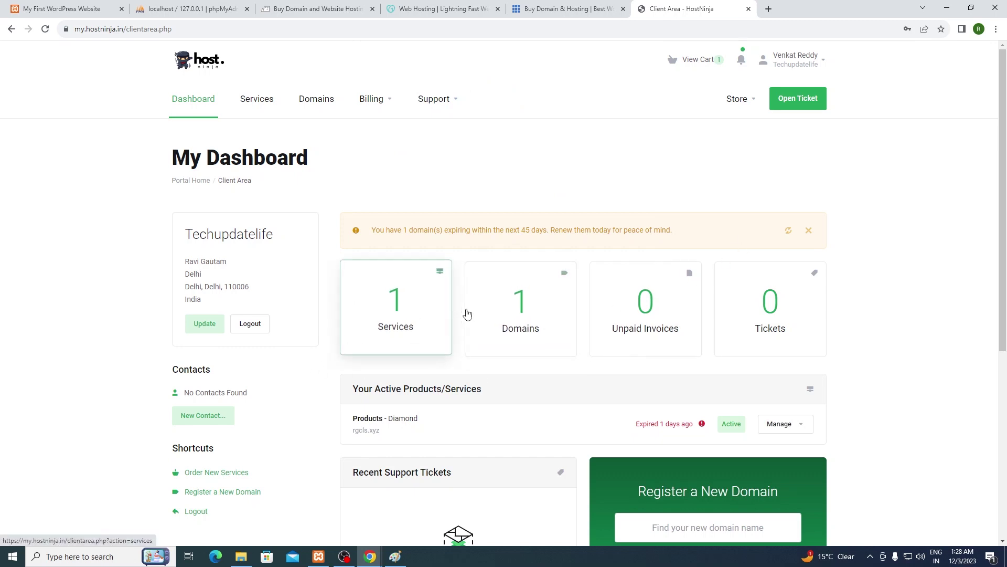
scroll(467, 313, down, 2)
click(406, 221)
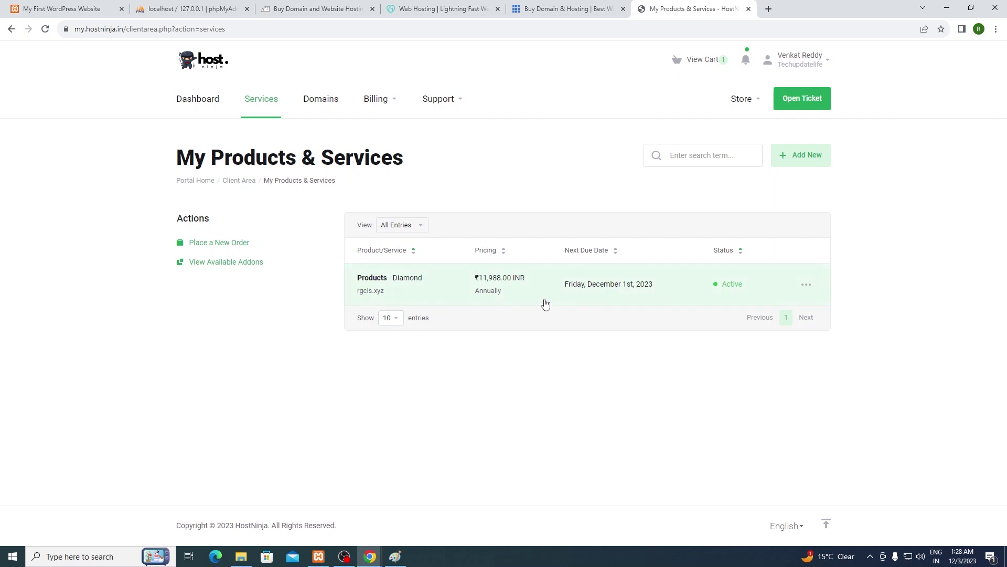
click(434, 282)
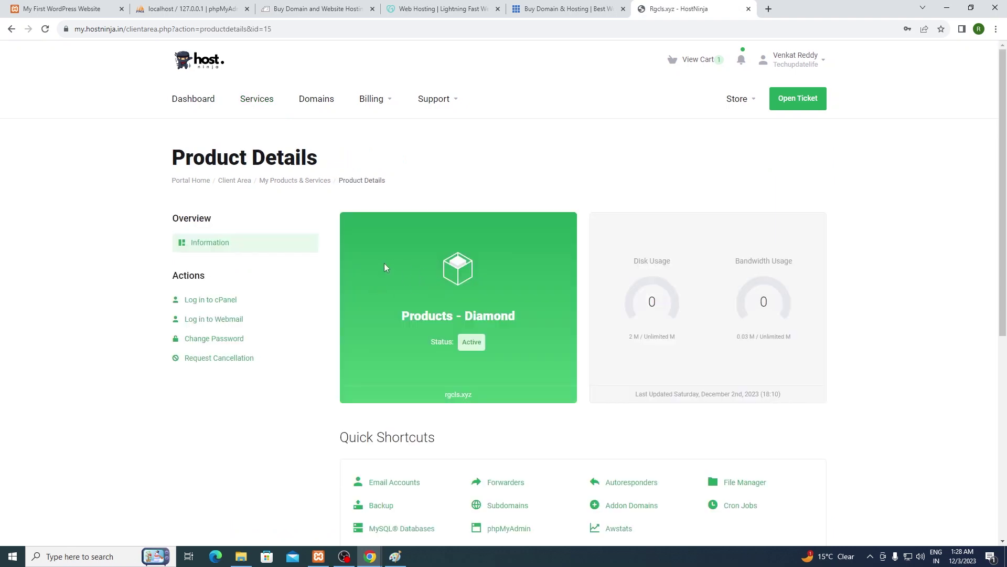
scroll(392, 268, down, 7)
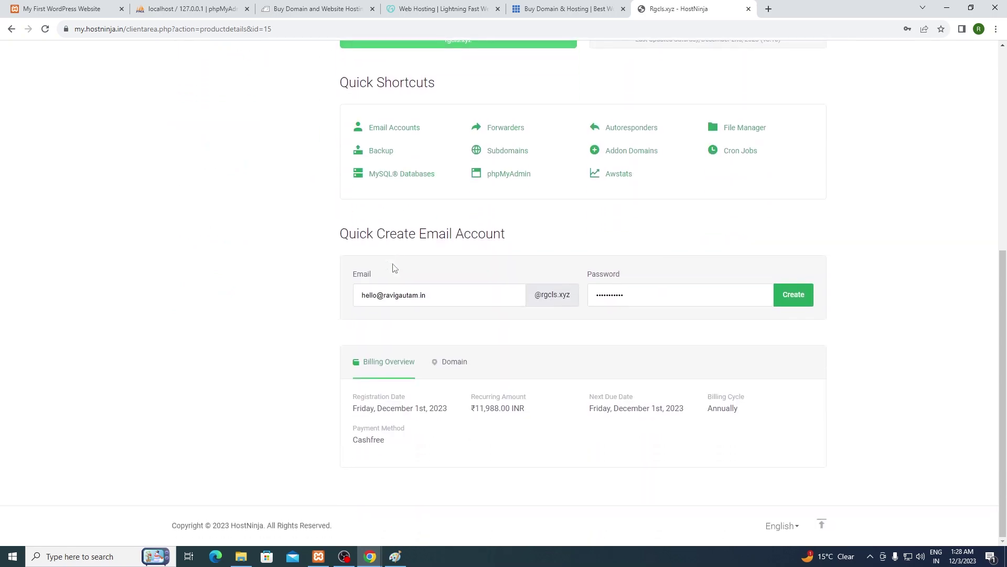
scroll(394, 268, up, 3)
scroll(395, 268, down, 3)
scroll(395, 268, up, 5)
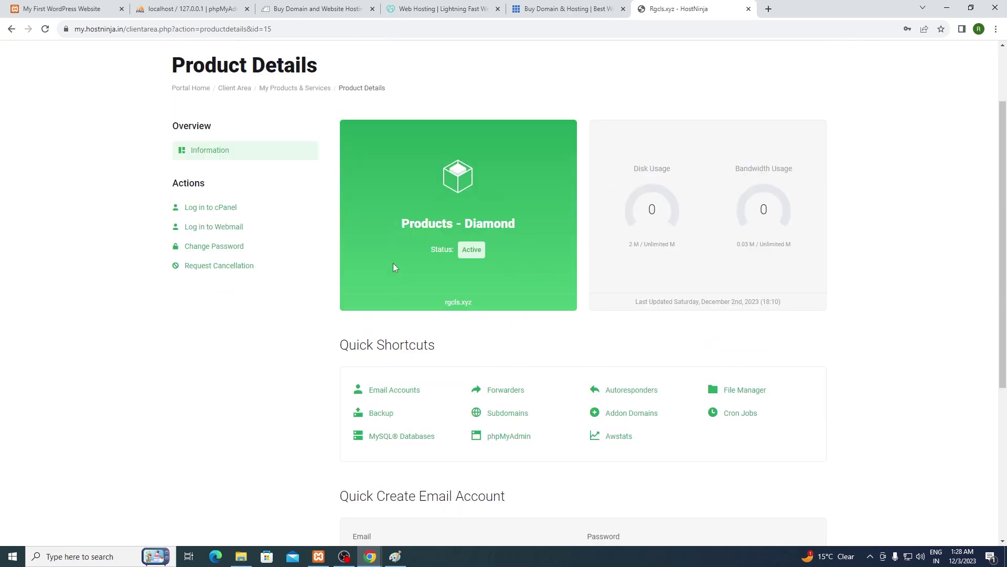
scroll(395, 268, up, 1)
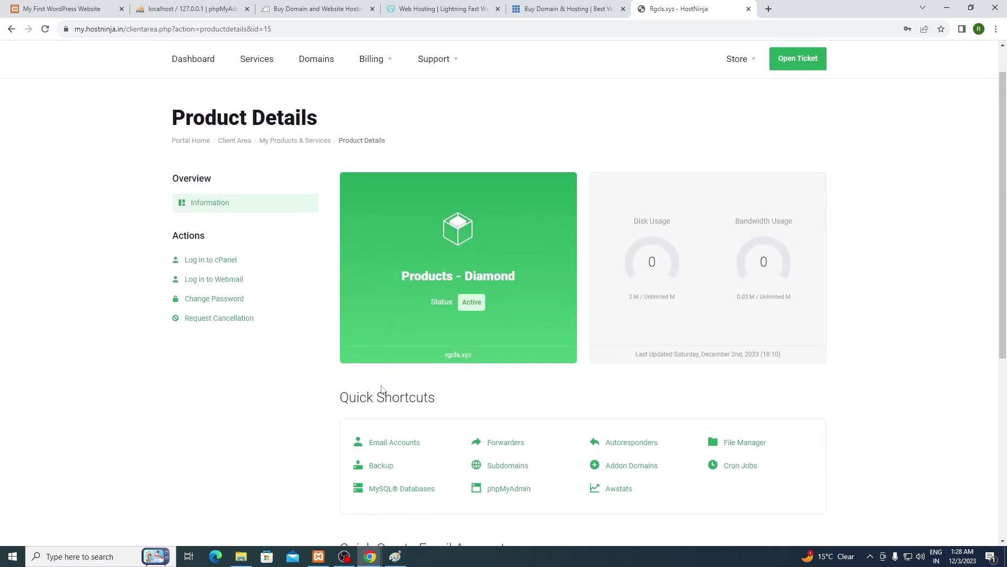
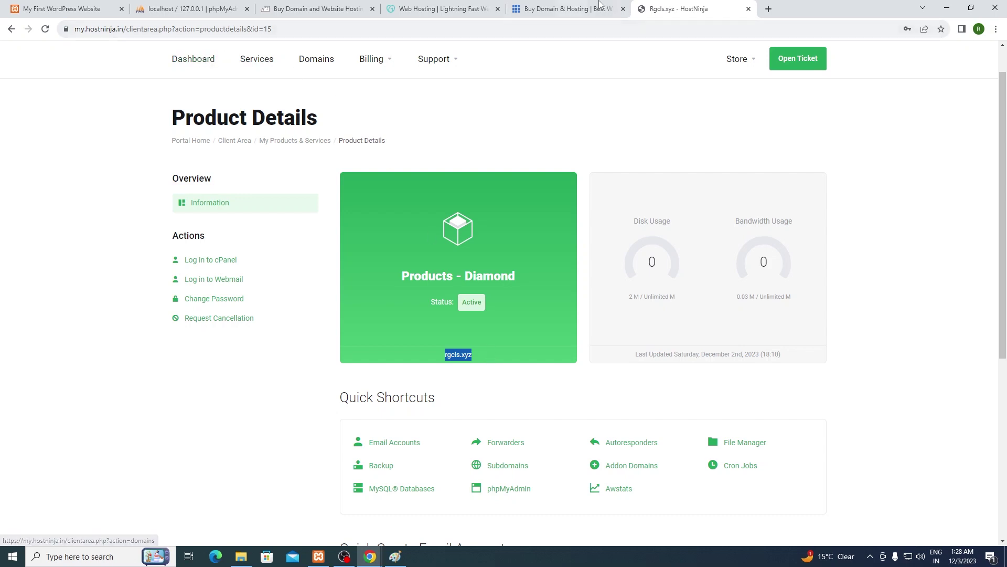
Step: Open a new Chrome tab beside HostNinja's Diamond product page for rgcls.xyz
click(768, 9)
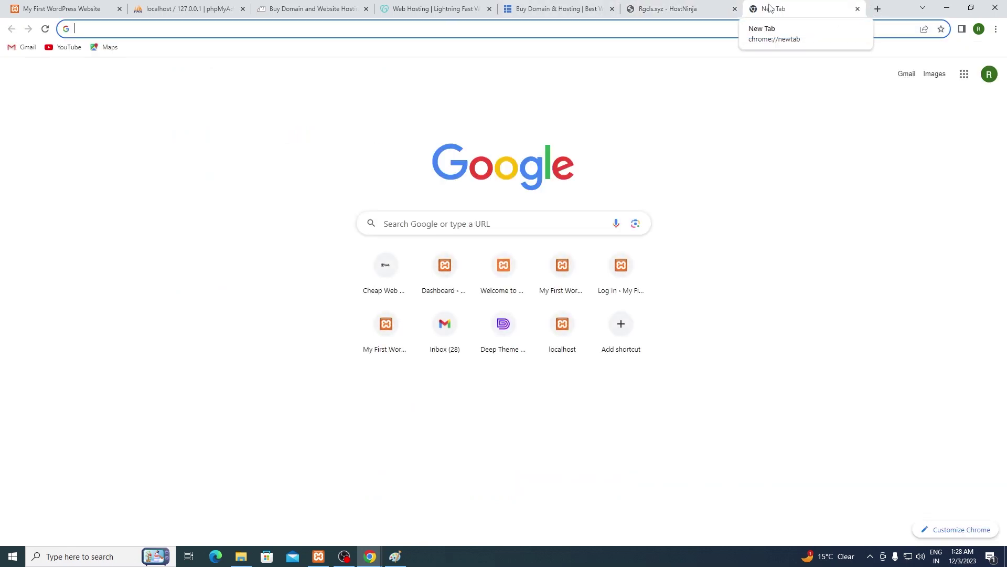
Step: Load hostninja.in and start a Diamond plan order from Hosting Plans
text(hostninja.in)
key(Return)
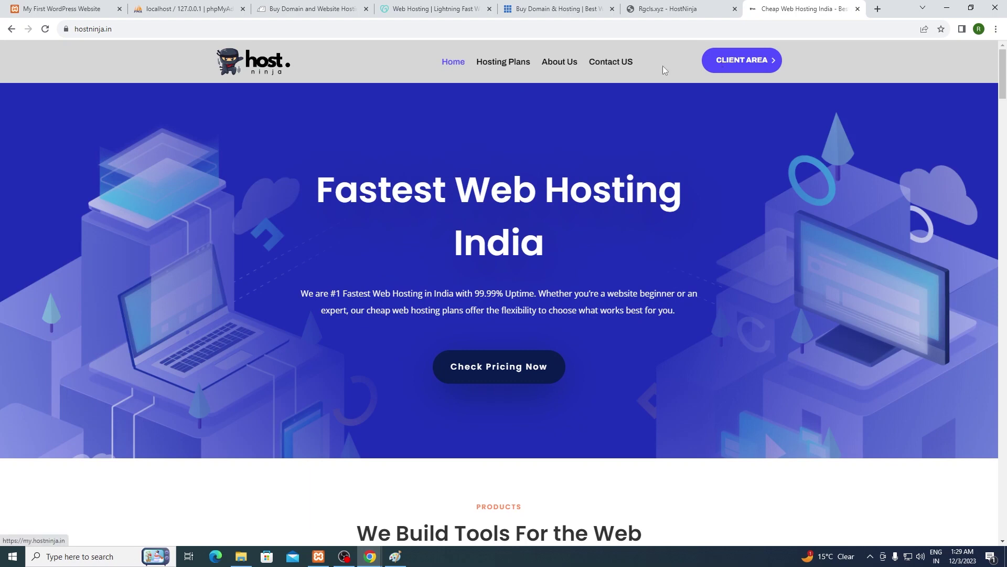
click(503, 61)
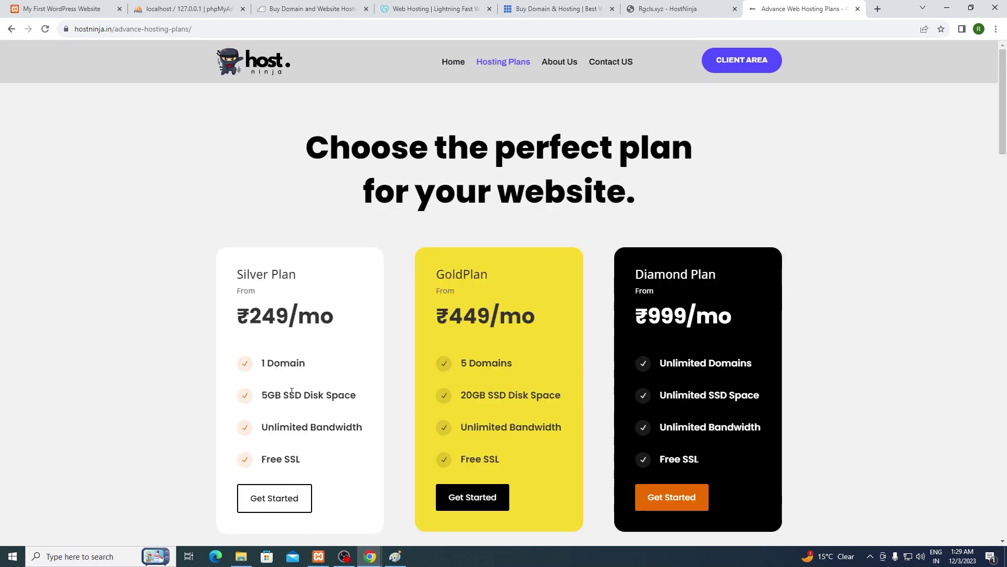
click(698, 498)
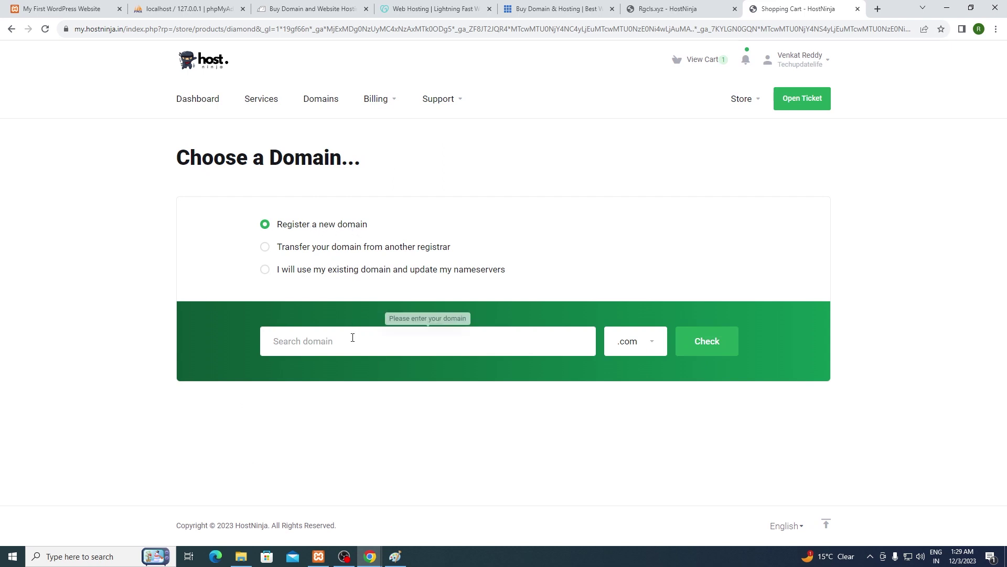
Step: Find rgcls2.xyz available at ₹250.00, add it to the cart and continue
click(352, 340)
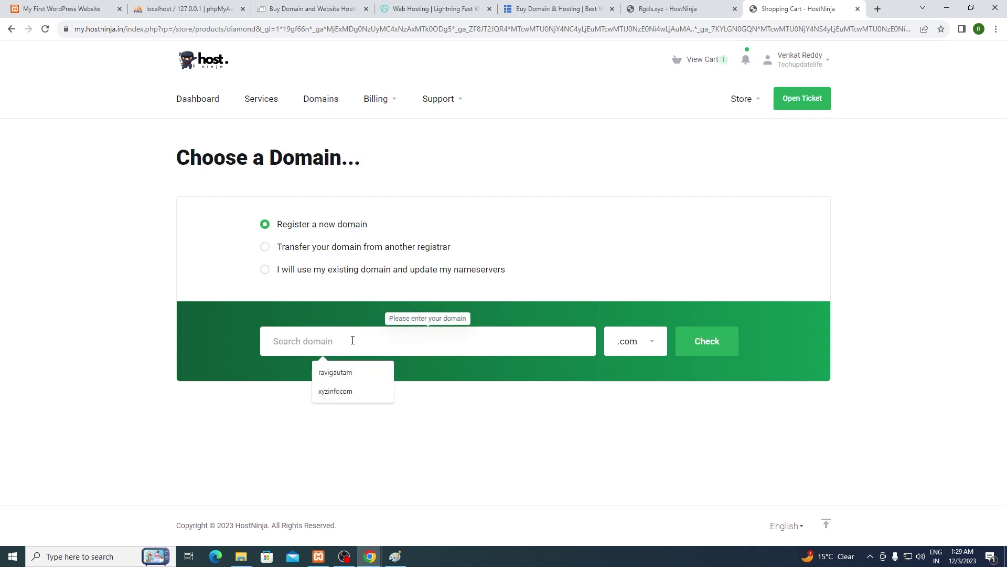
text(rgcls2)
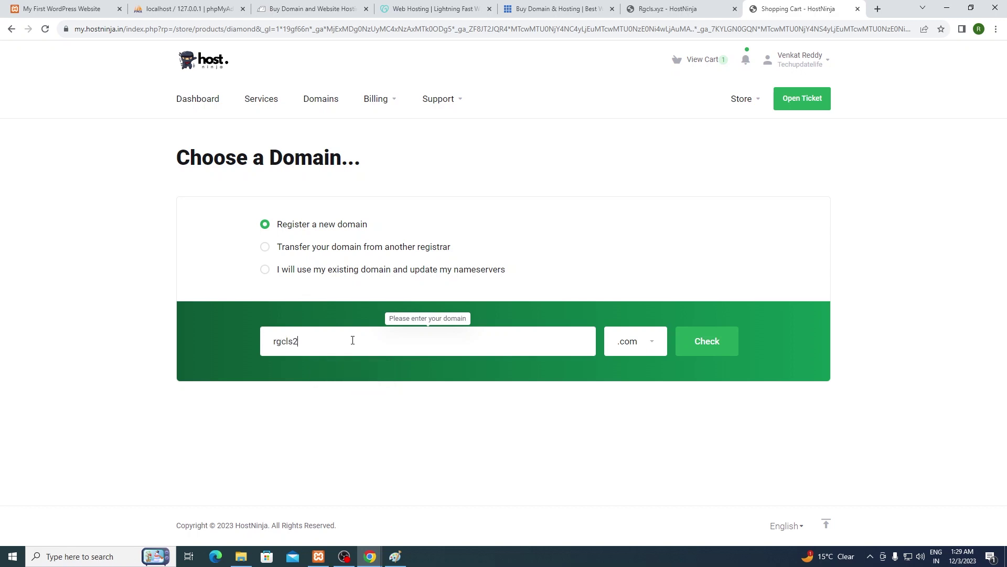
click(637, 341)
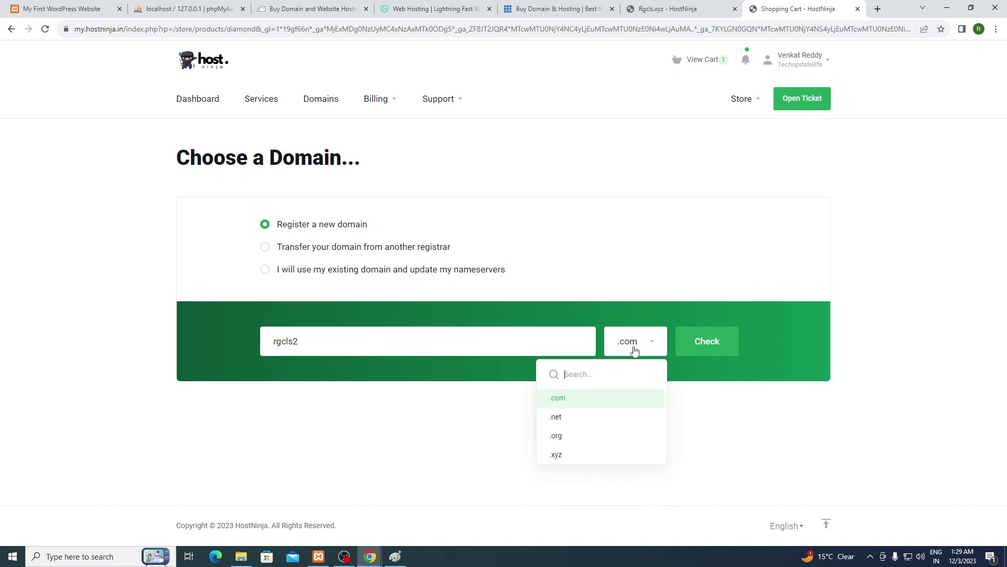
click(563, 455)
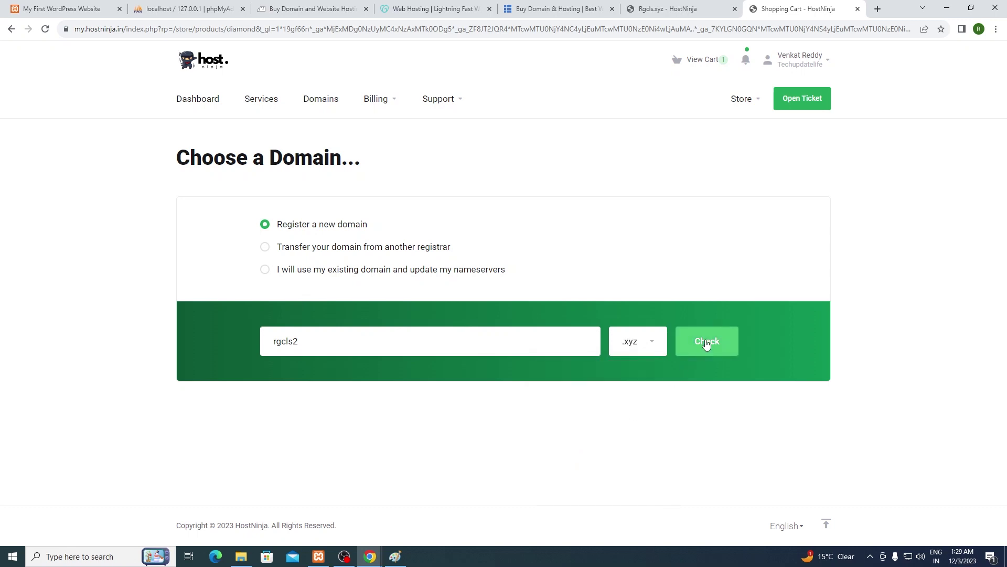
click(707, 343)
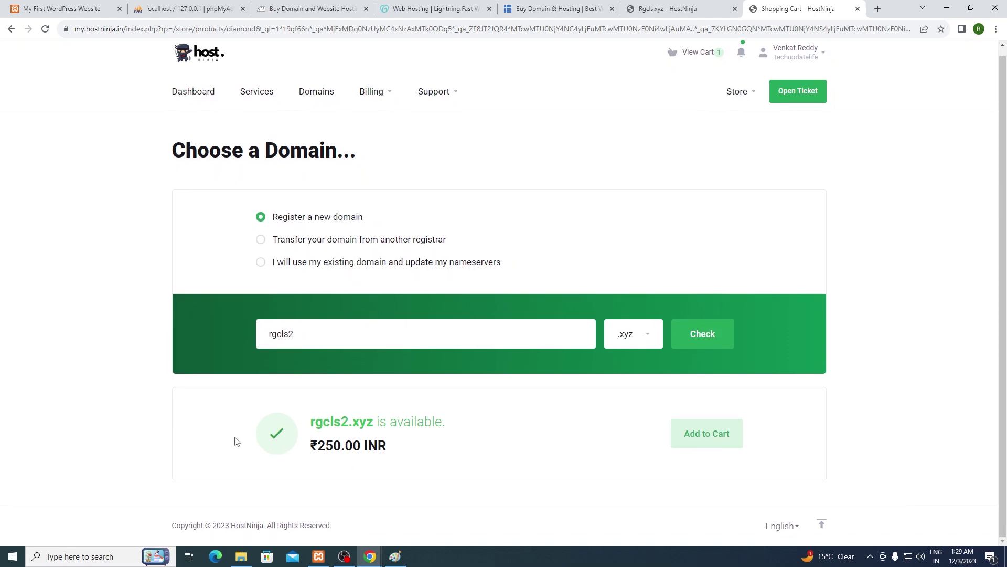
drag(311, 450, 389, 458)
click(512, 465)
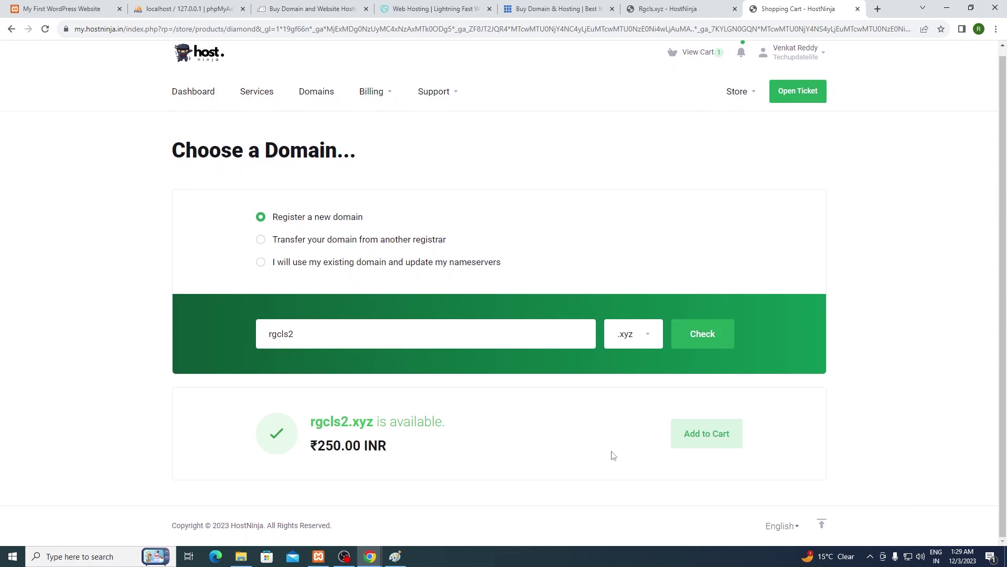
click(705, 434)
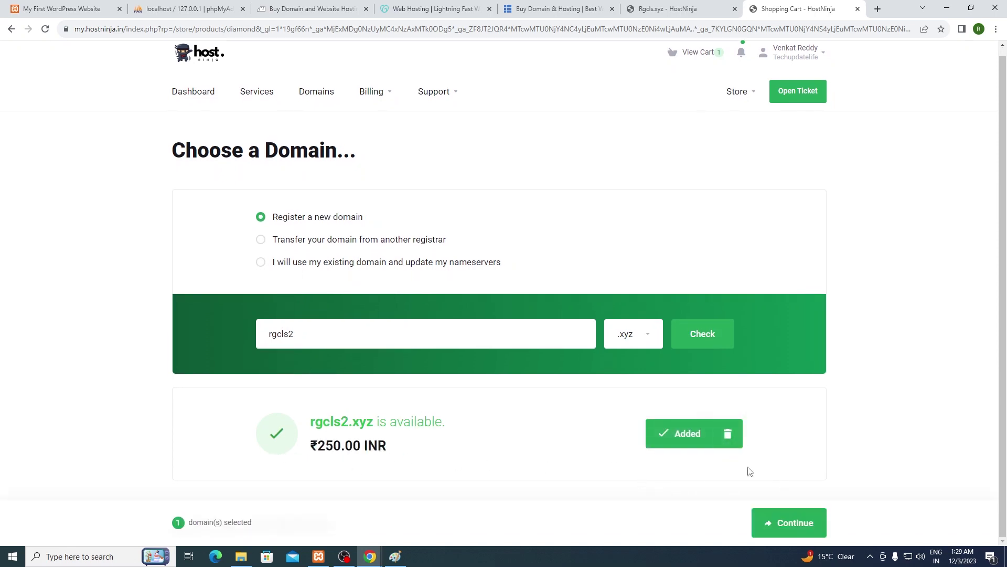
click(788, 525)
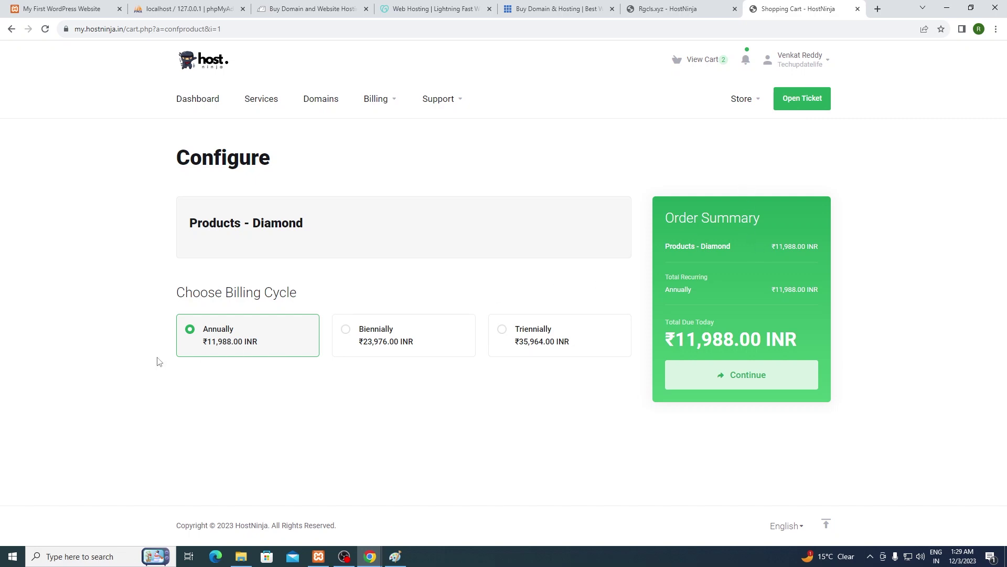
Step: Continue with annual billing, then remove the sdfsdf.xyz Diamond item, leaving ₹6,244.00 due
click(720, 379)
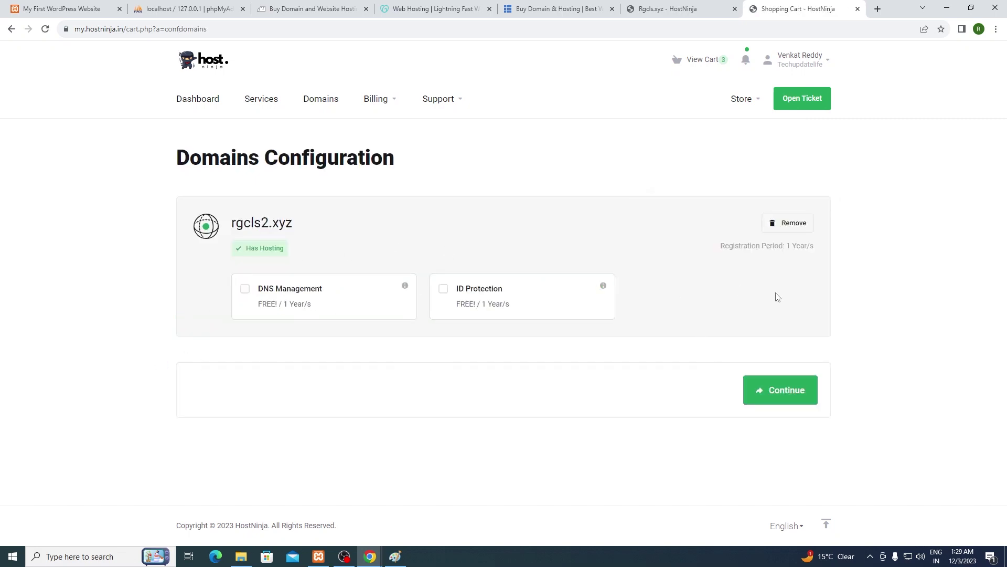
click(779, 390)
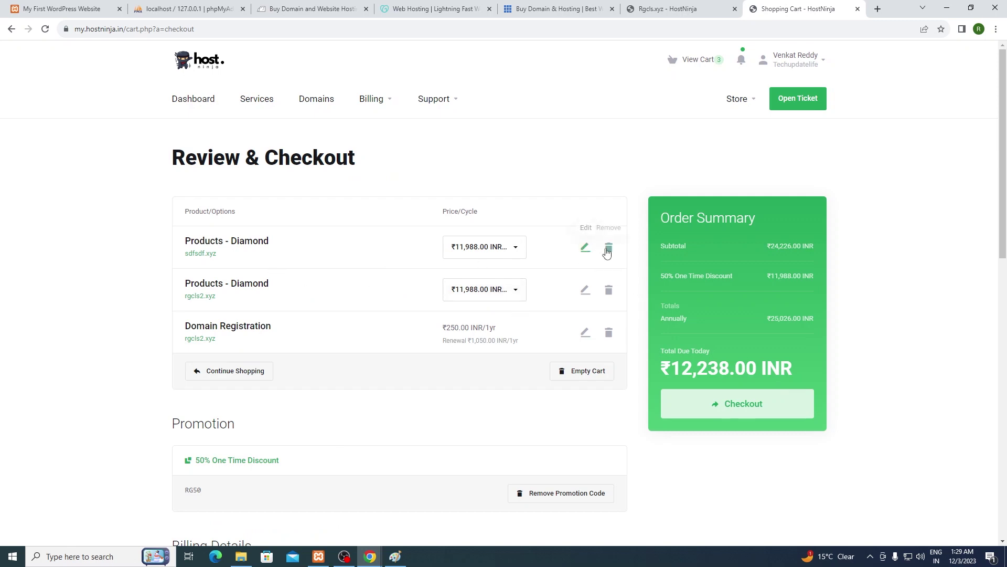
click(608, 248)
click(414, 321)
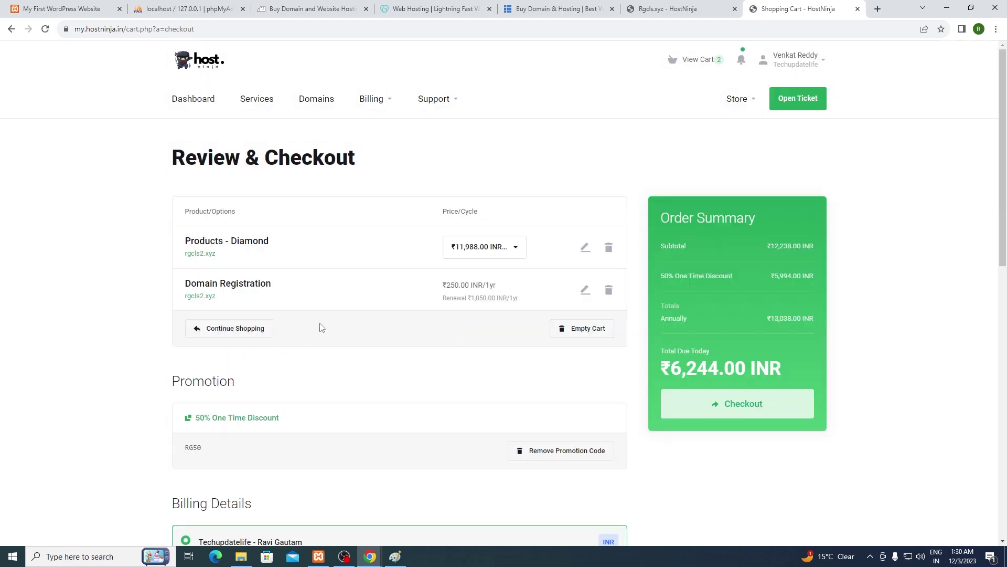
scroll(451, 370, down, 1)
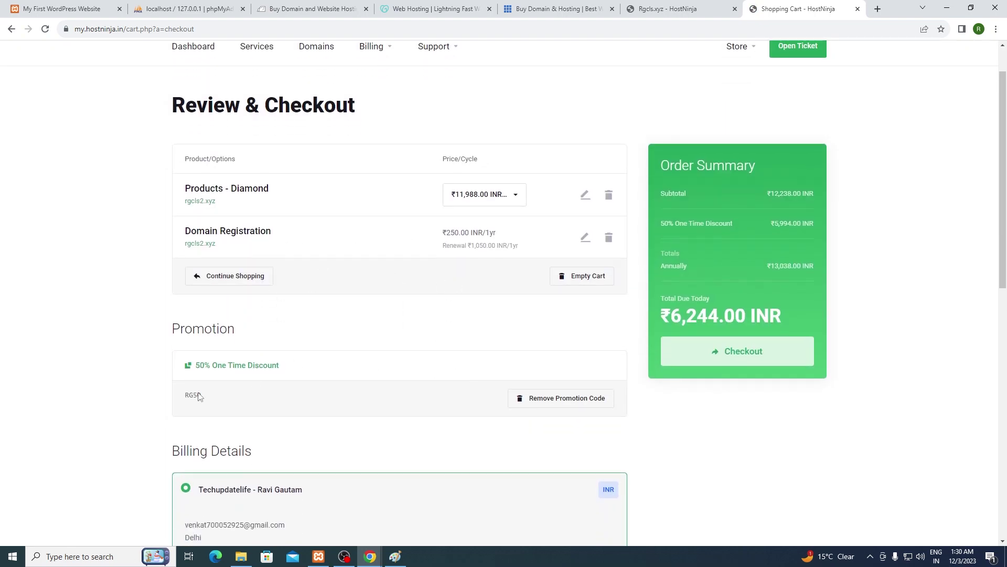
scroll(522, 425, up, 1)
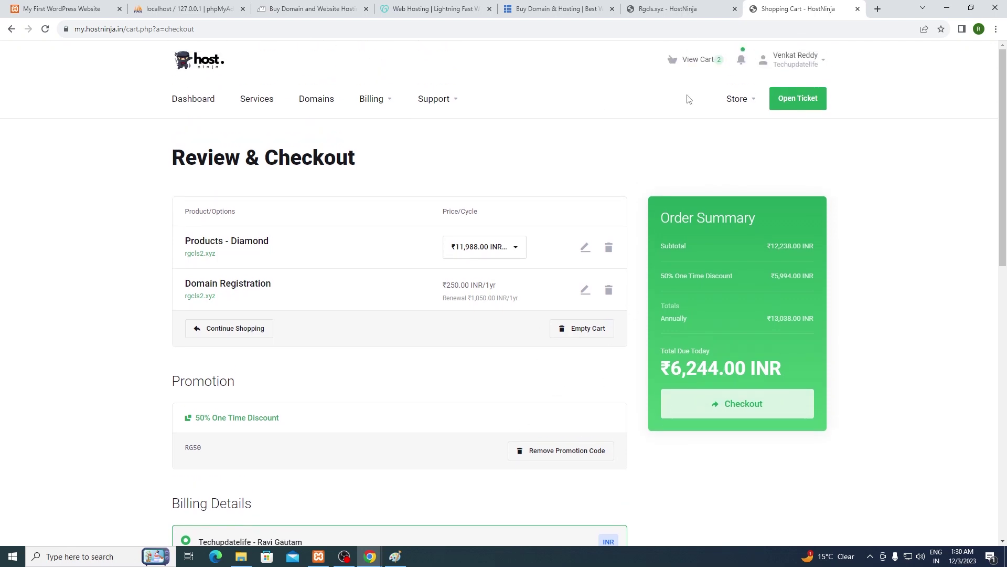
Step: Check out the ₹6,244.00 order, then close the Cashfree payment tab
click(748, 407)
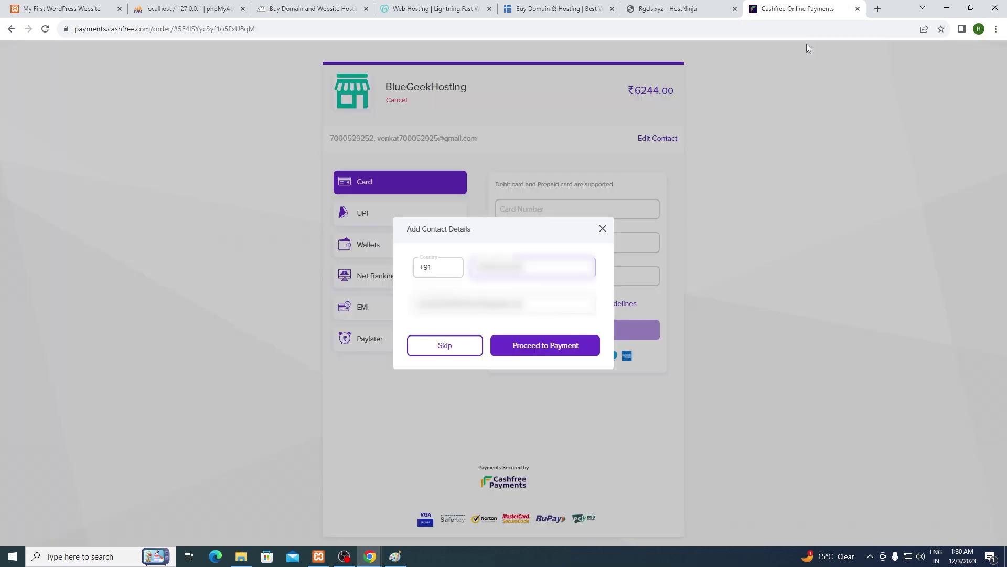
click(857, 8)
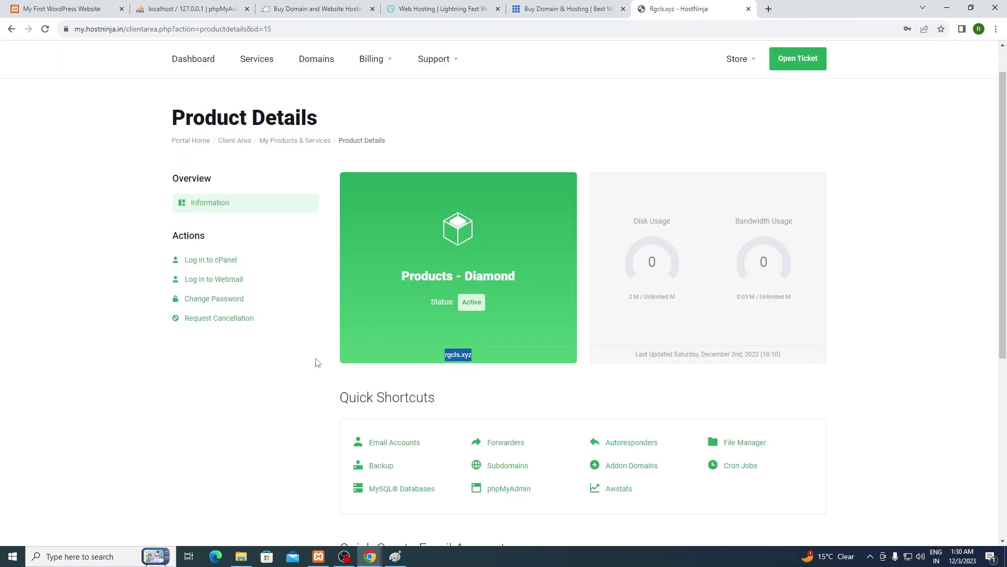
Step: Bring Gmail forward maximized at 150% zoom and open the welcome email's Control Panel link
click(372, 563)
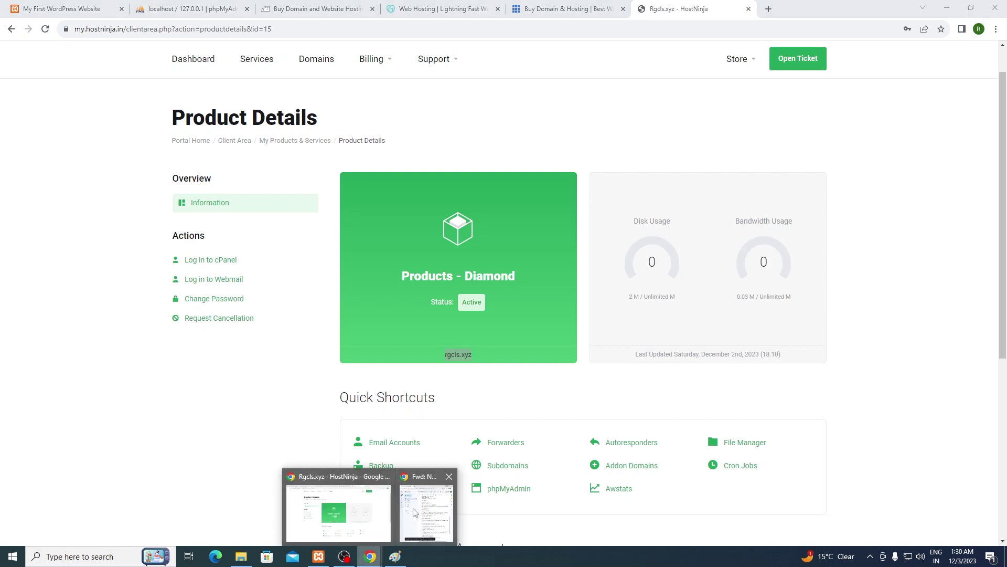
click(427, 509)
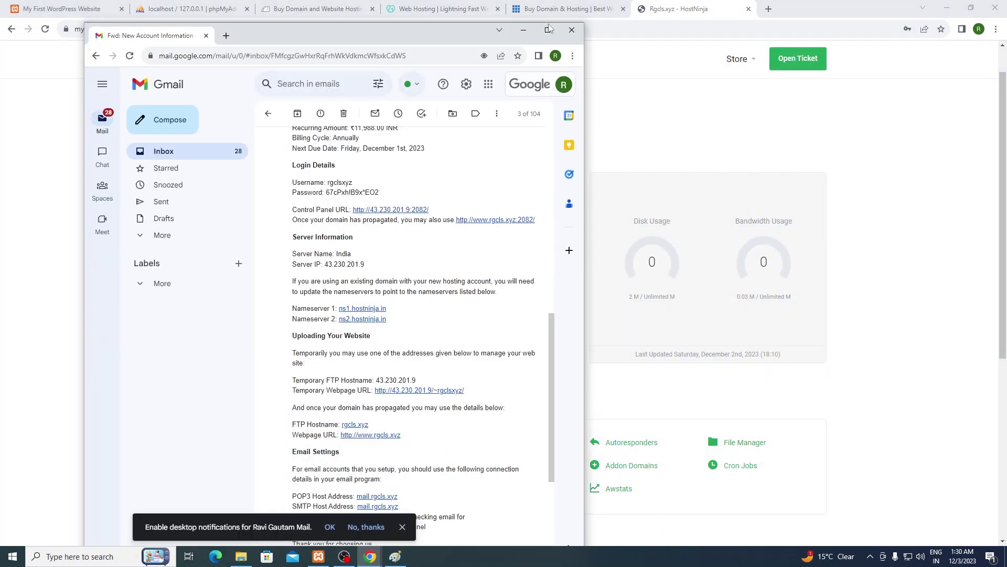
click(547, 29)
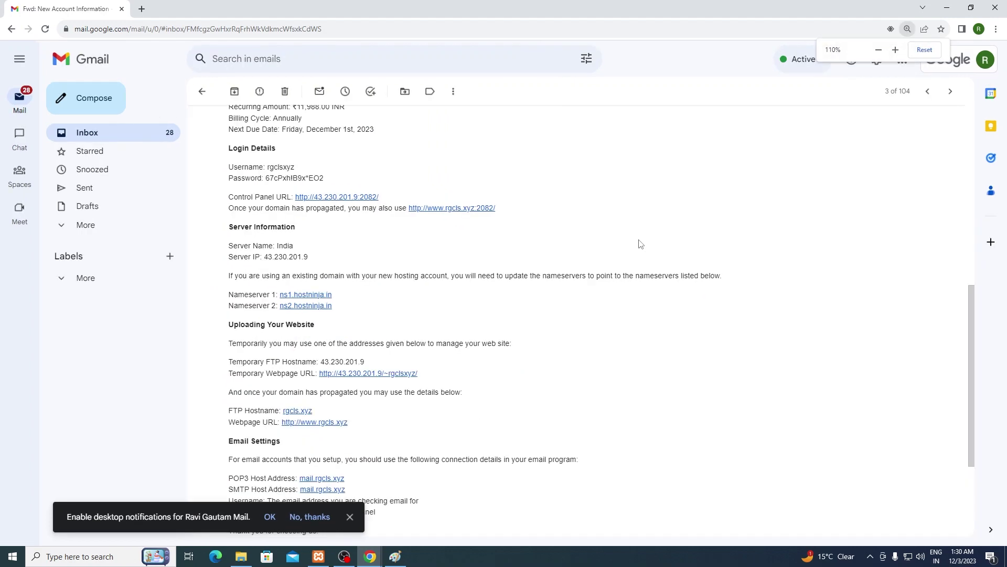
key(ctrl+plus)
key(ctrl+plus)
key(ctrl+plus)
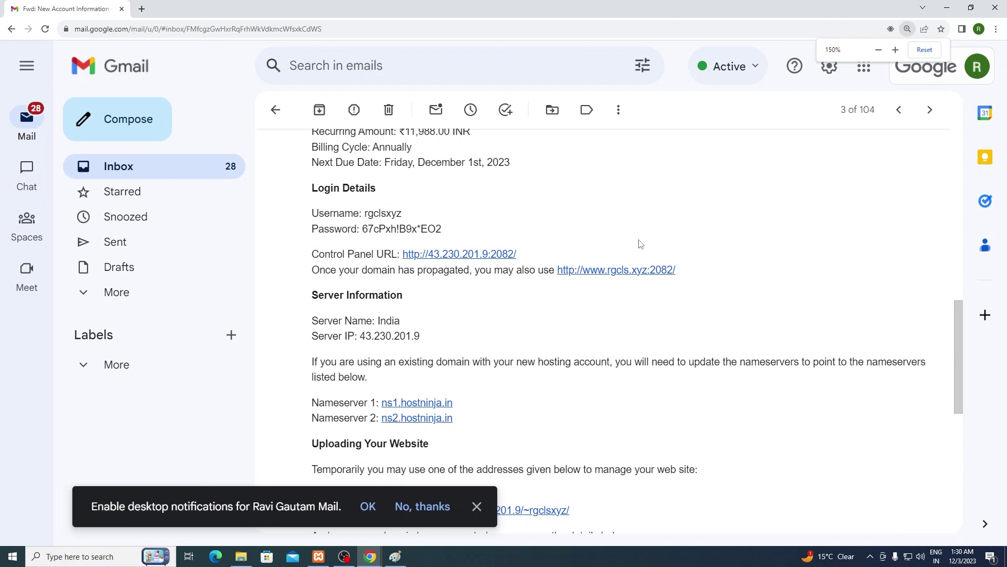
click(477, 506)
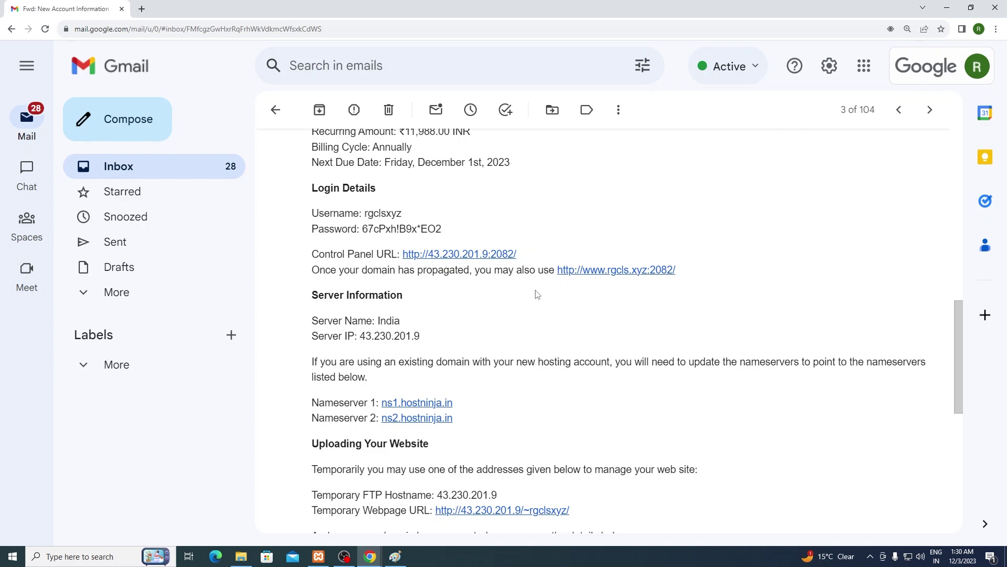
scroll(401, 223, up, 1)
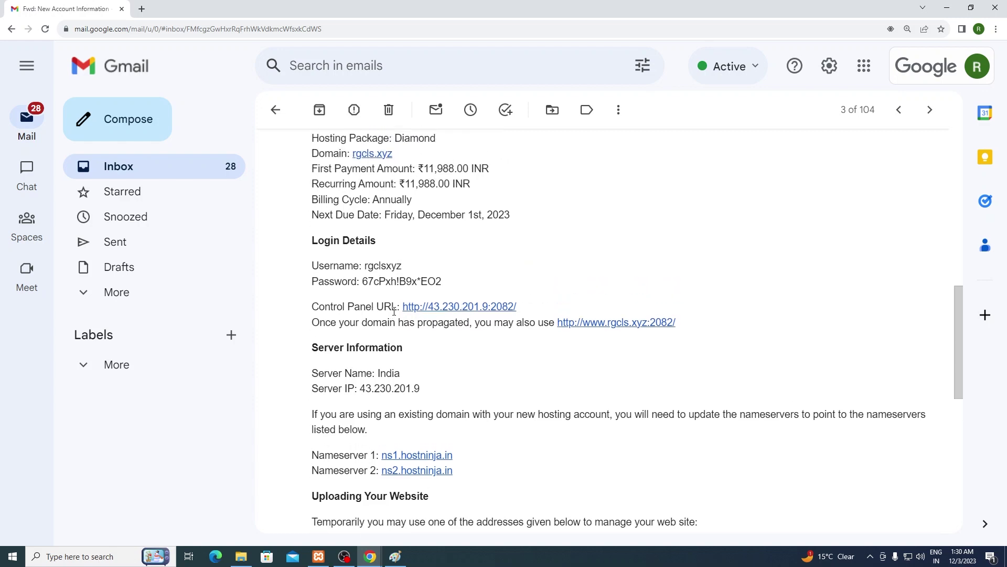
drag(404, 313, 472, 310)
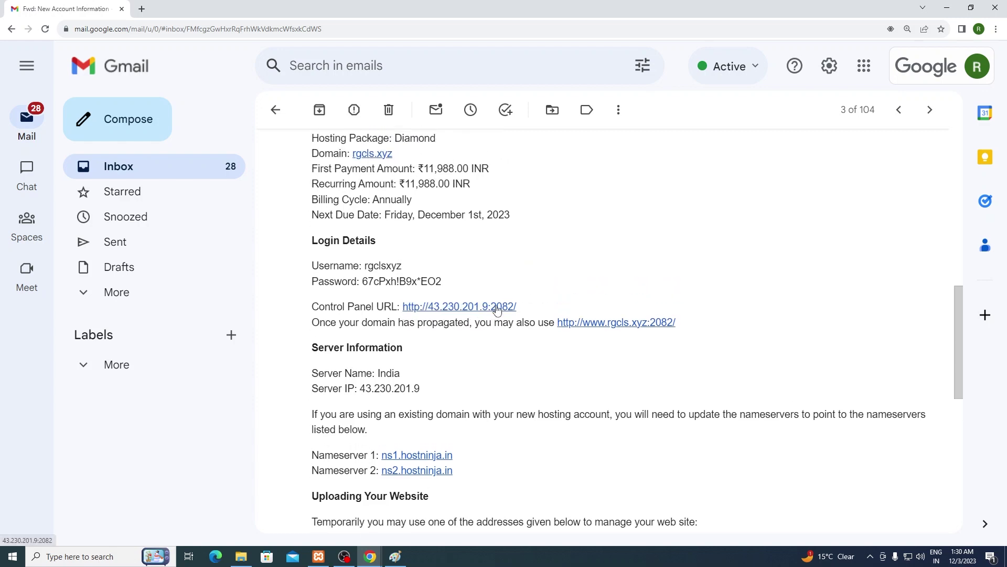
click(498, 309)
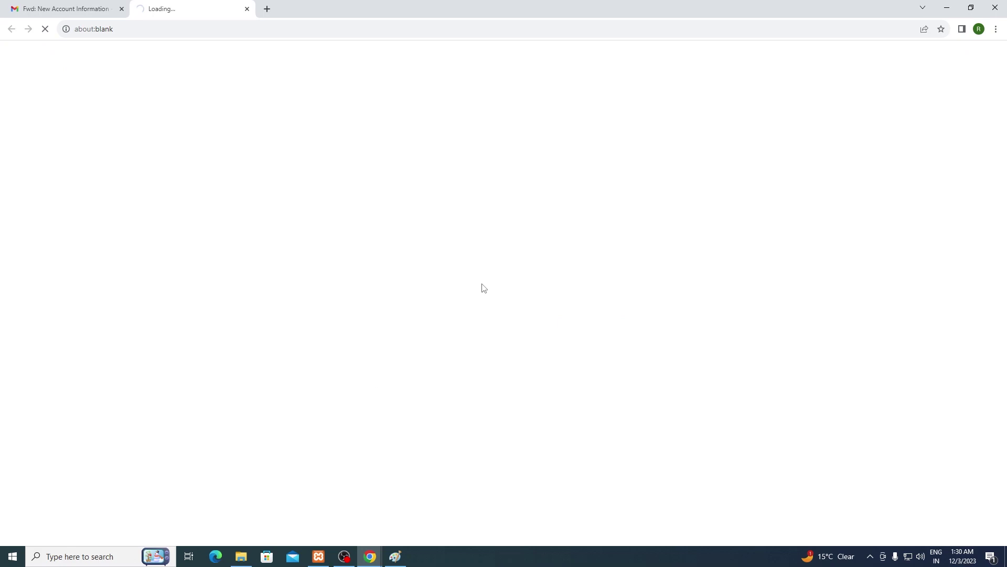
Step: Copy the account username from the welcome email into the cPanel login form
click(106, 9)
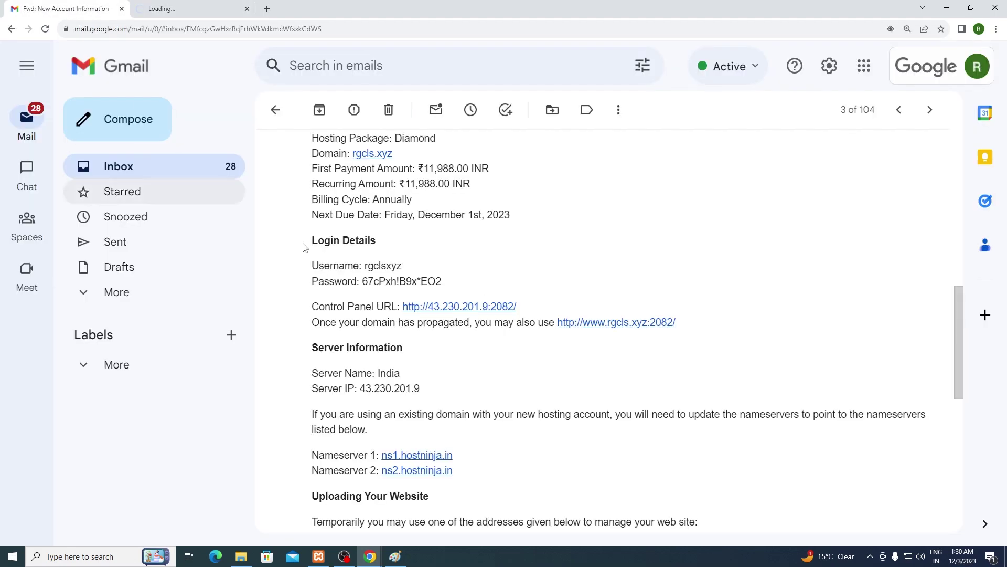
double_click(376, 267)
key(ctrl+c)
click(215, 9)
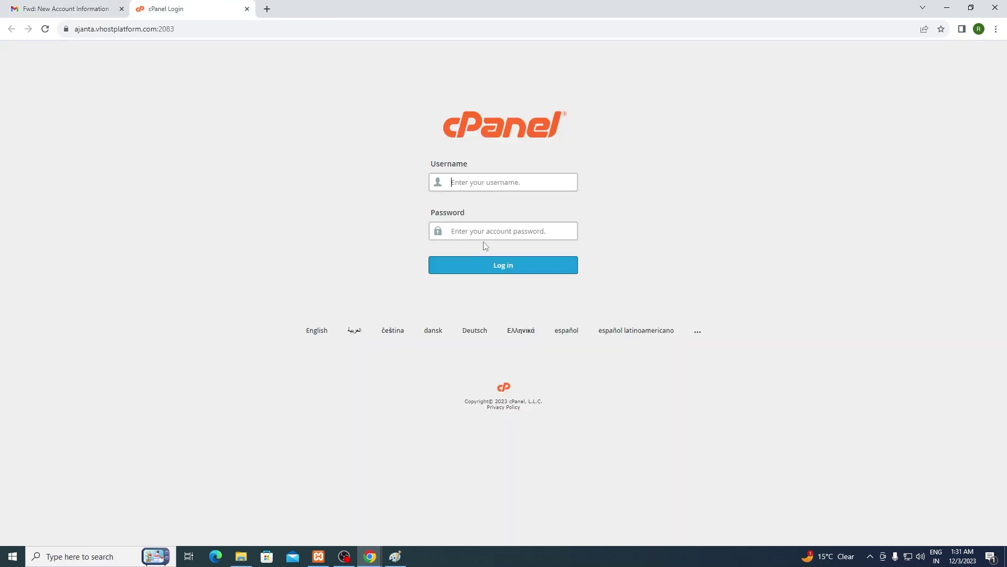
key(ctrl+v)
Step: Paste the emailed account password into cPanel, log in, and dismiss the save-password prompt
click(93, 13)
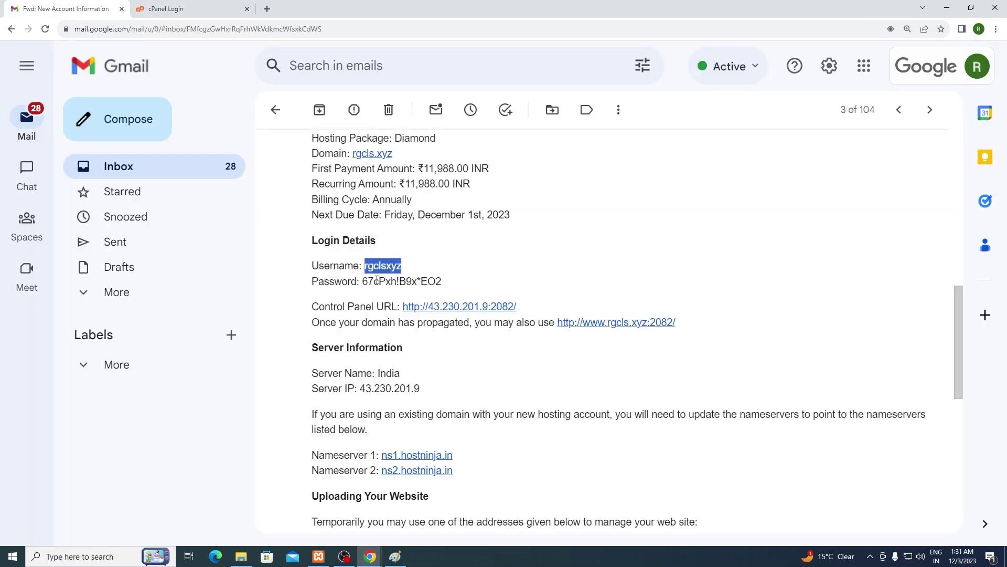
double_click(371, 283)
click(373, 298)
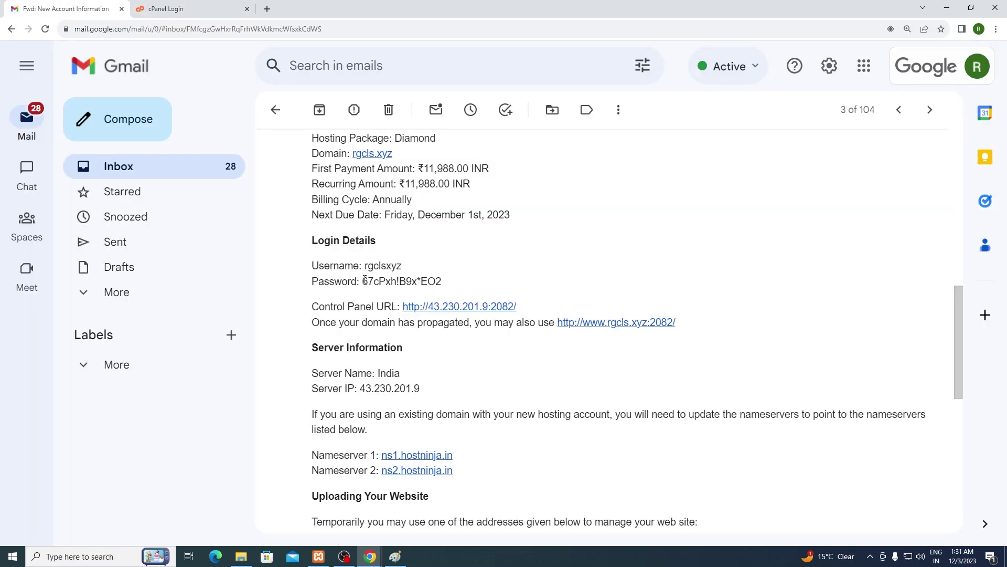
drag(365, 280, 446, 284)
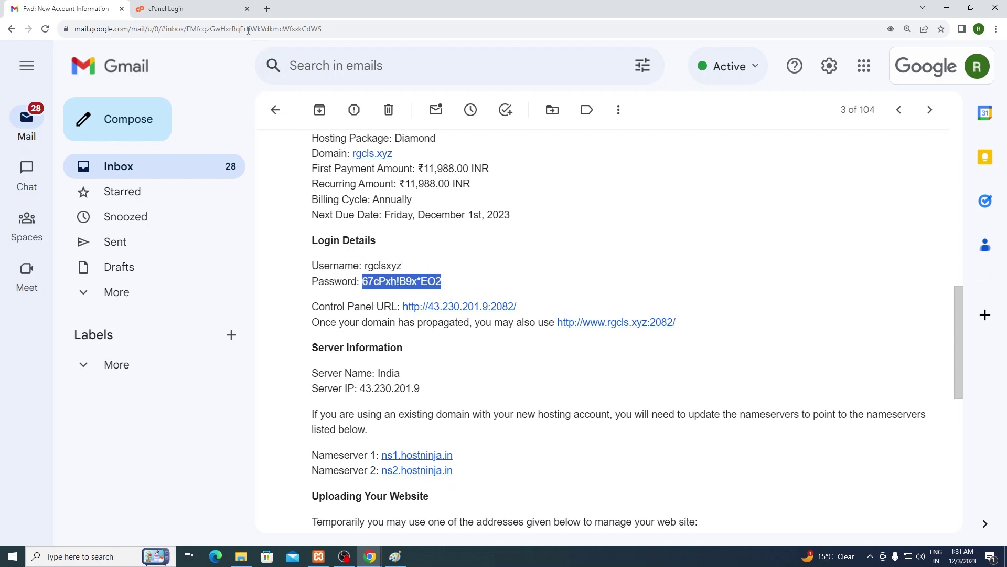
key(ctrl+Tab)
click(489, 230)
key(ctrl+v)
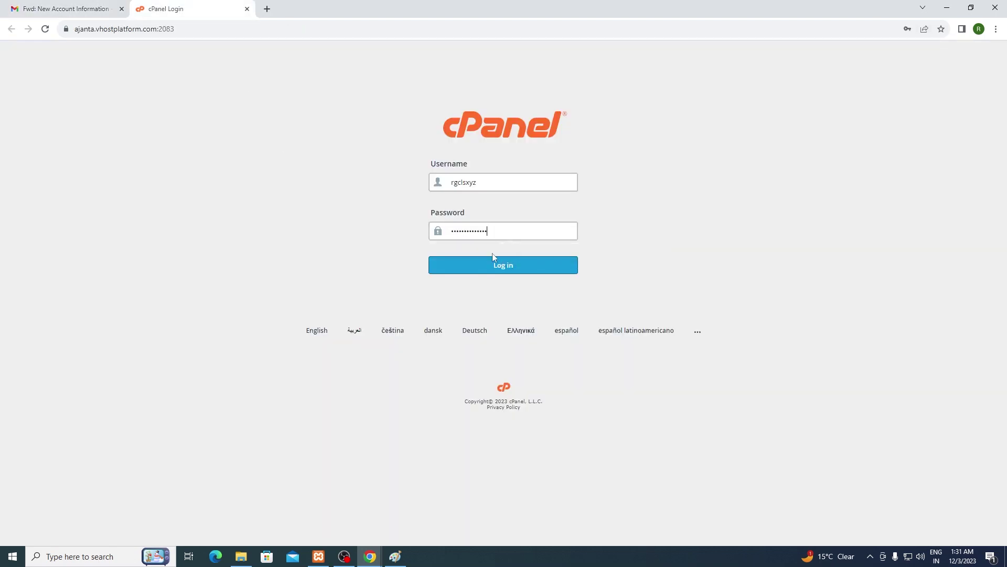
click(490, 266)
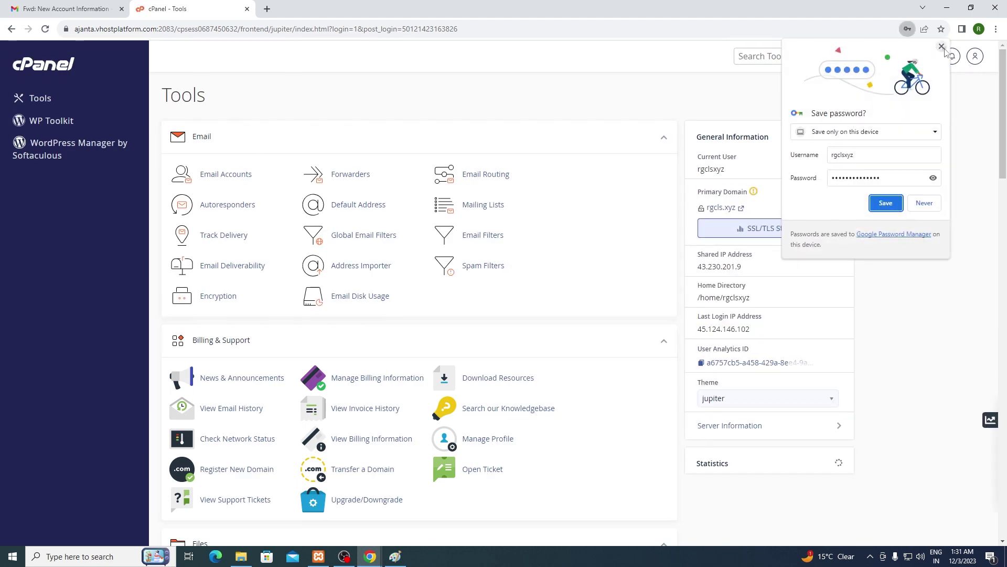
click(886, 203)
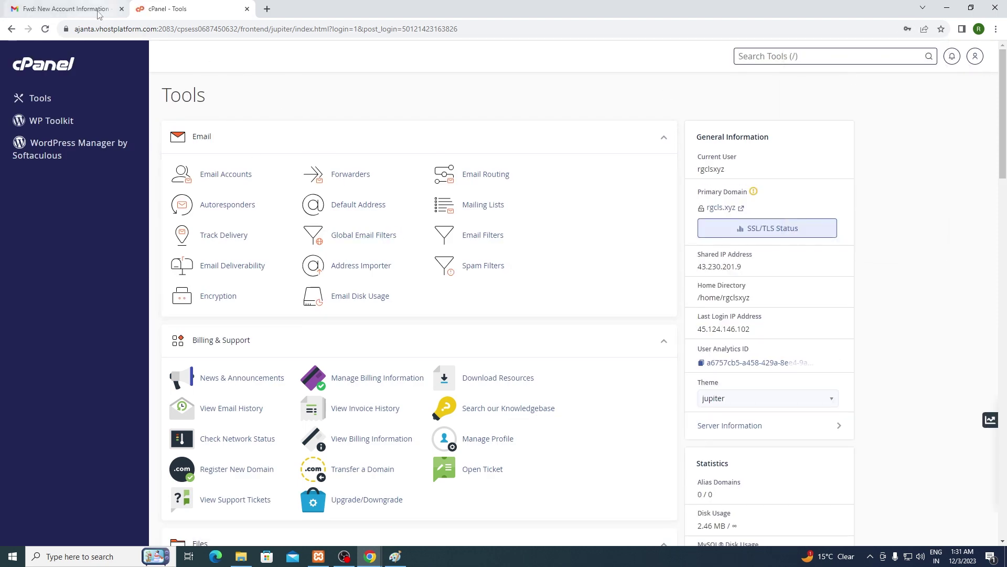
click(68, 9)
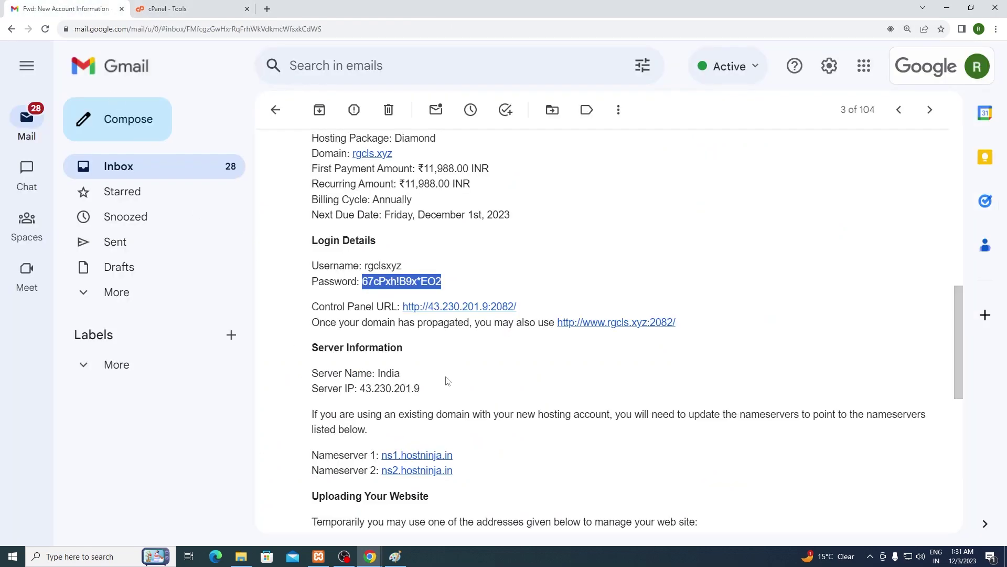
click(168, 9)
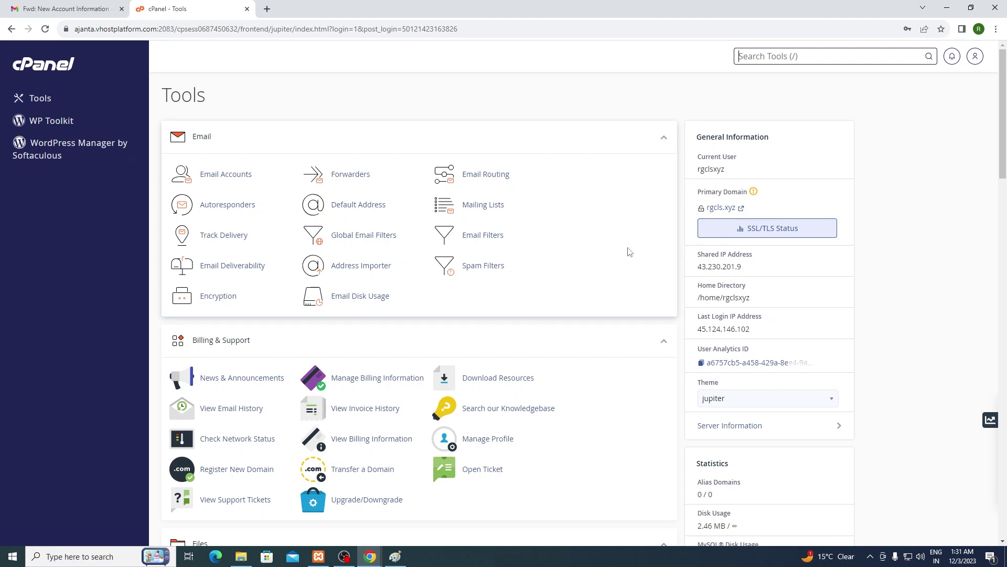
Step: Visit rgcls.xyz in a new tab, which fails with DNS_PROBE_FINISHED_NXDOMAIN, then return to cPanel
key(ctrl+t)
text(r)
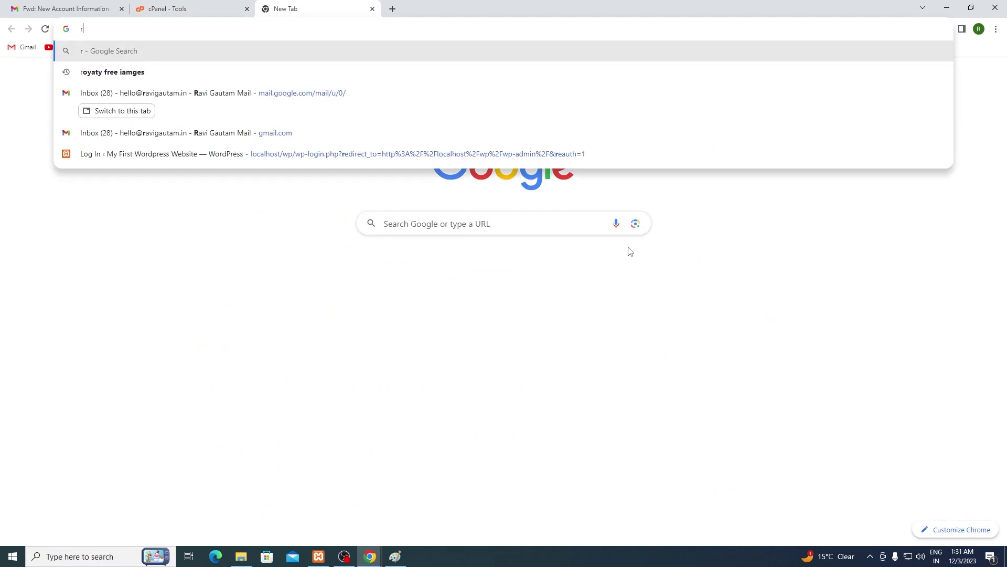
text(gcls.xyz)
key(Return)
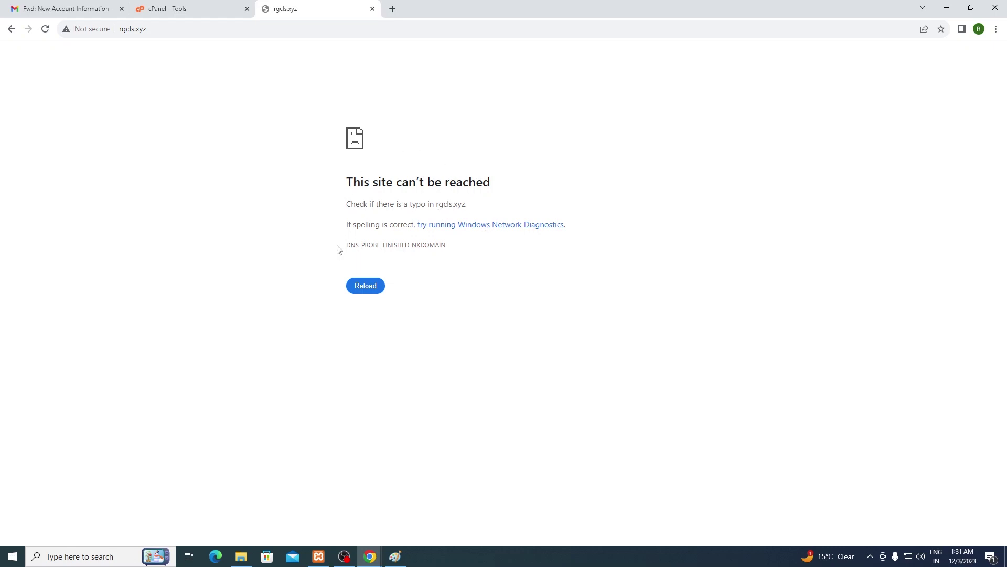
drag(338, 245, 437, 256)
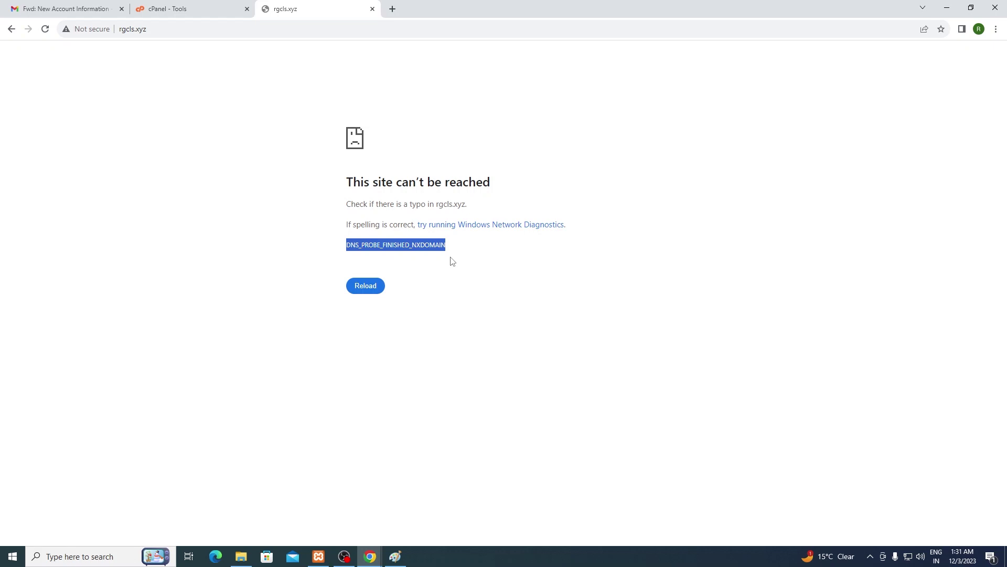
click(215, 8)
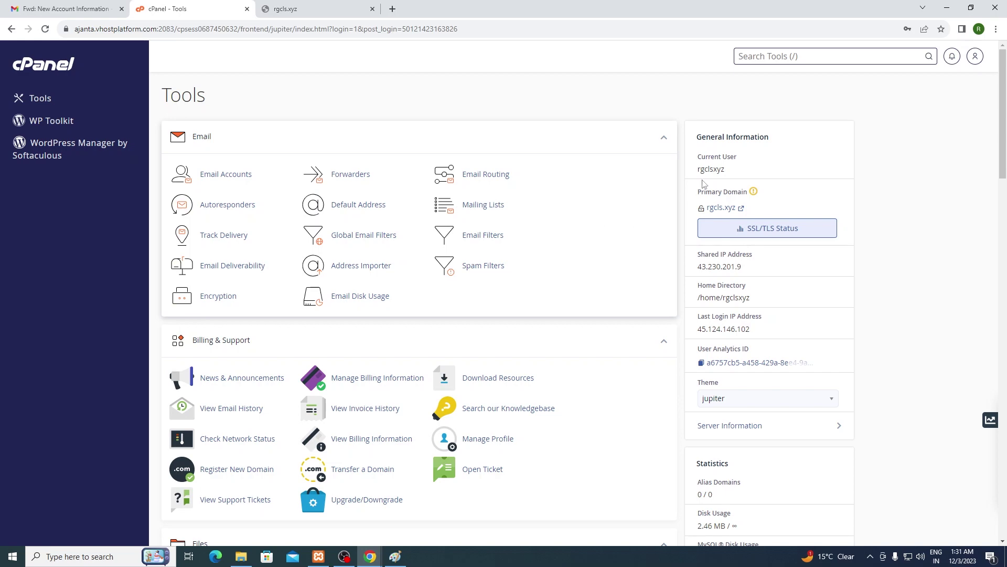
text(domain)
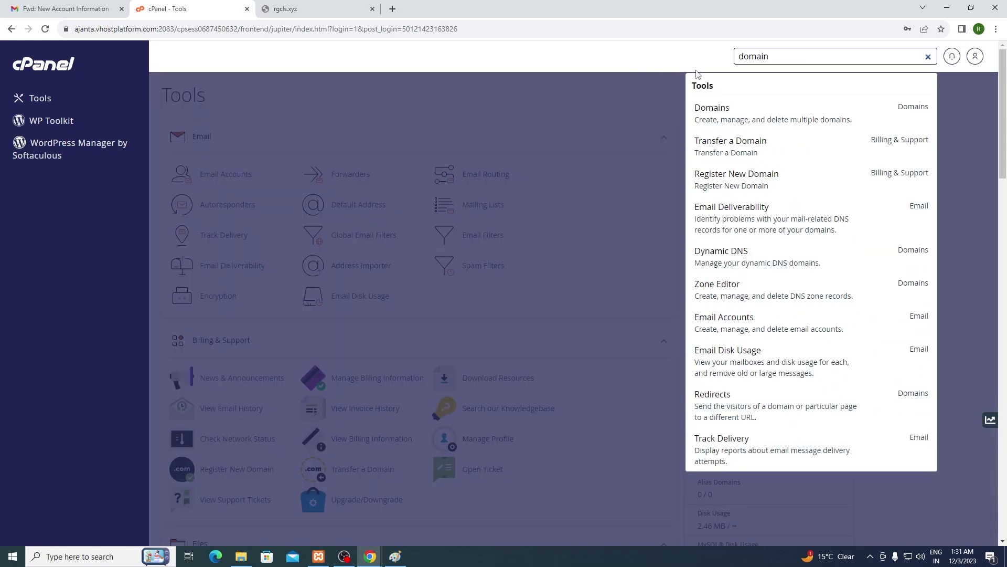
click(706, 111)
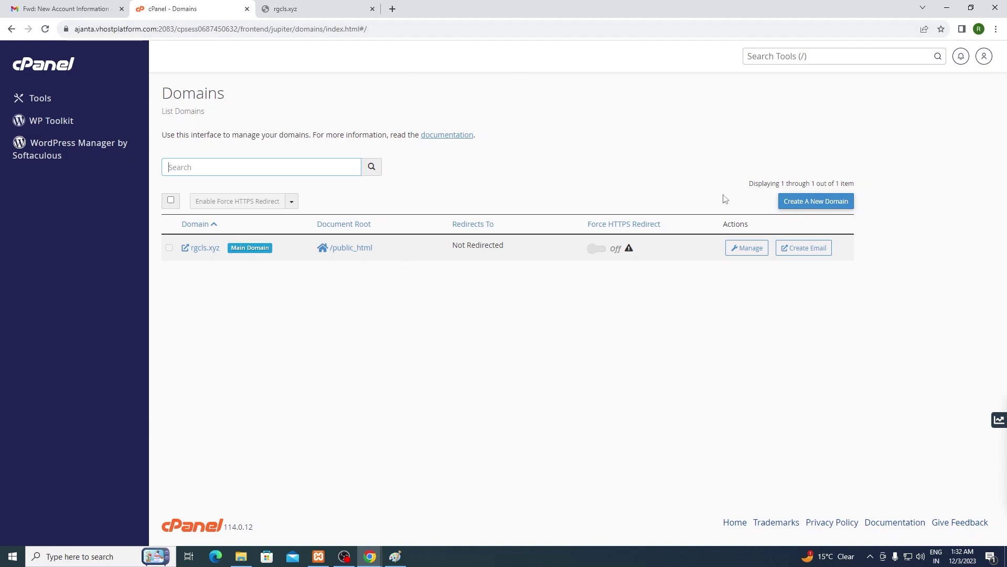
click(788, 205)
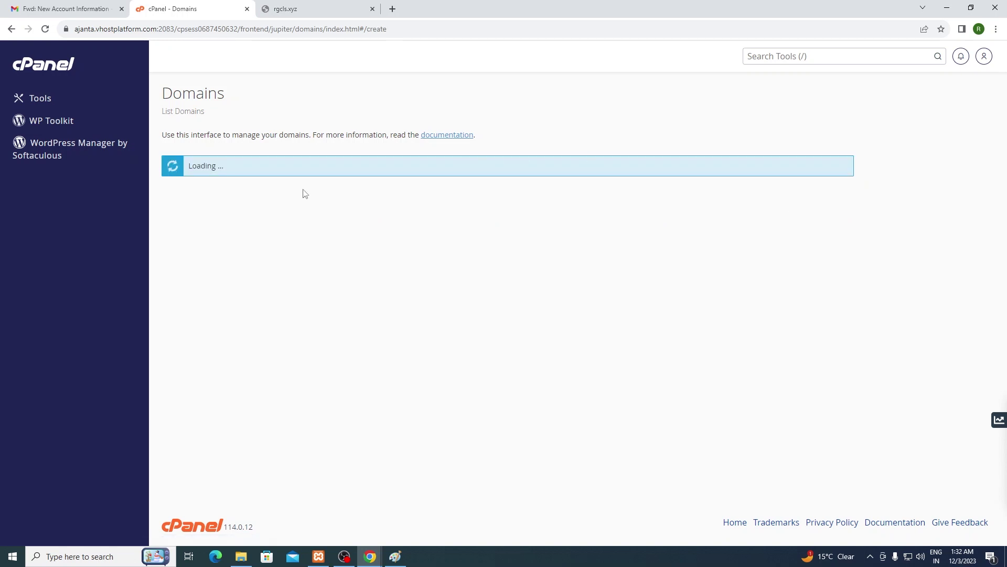
click(5, 32)
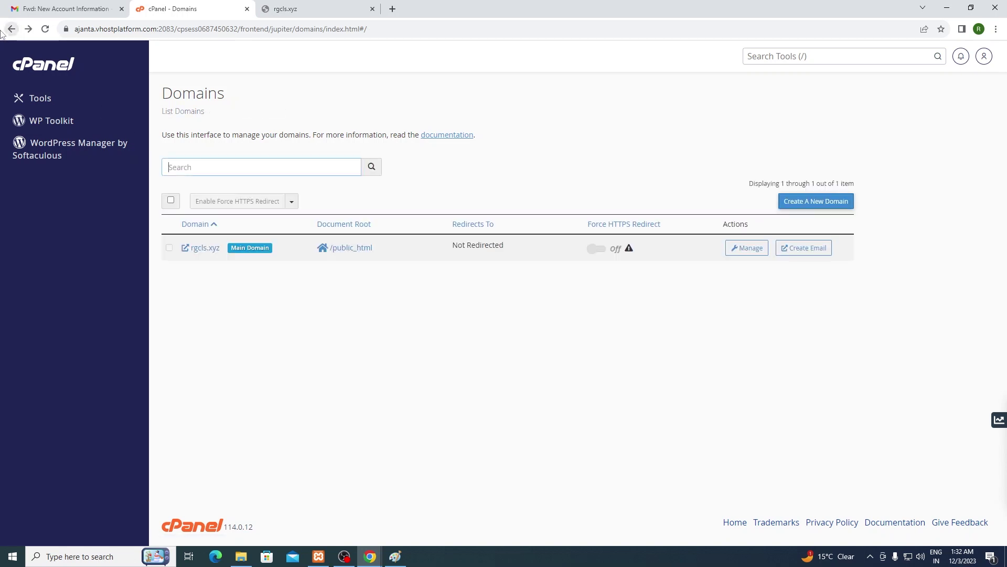
click(4, 32)
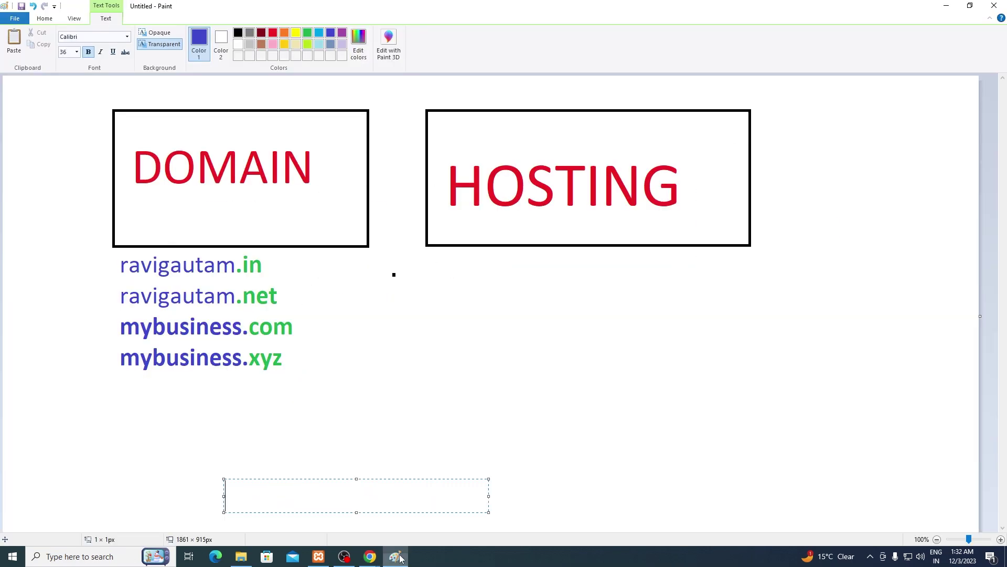
click(395, 556)
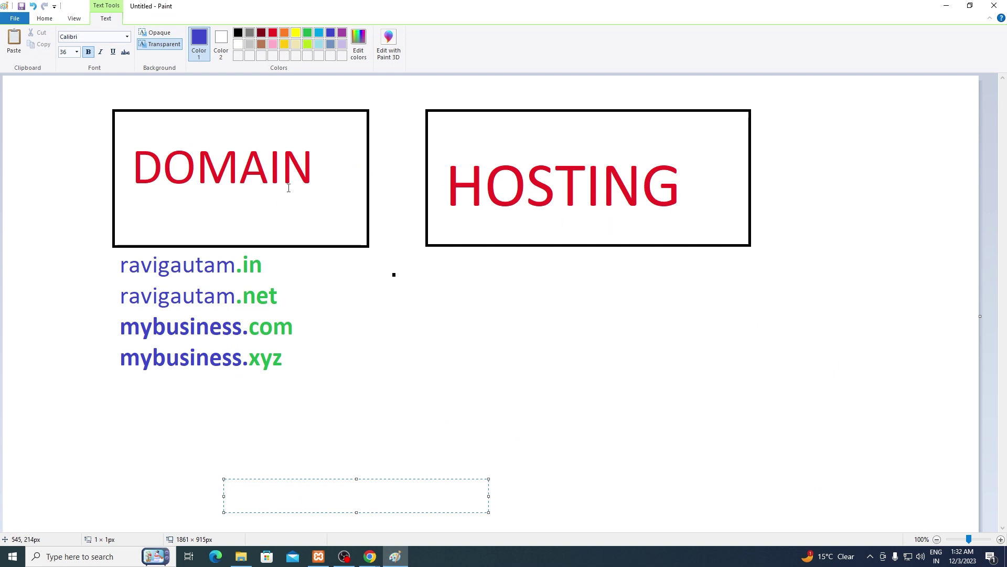
click(349, 194)
click(481, 184)
click(455, 197)
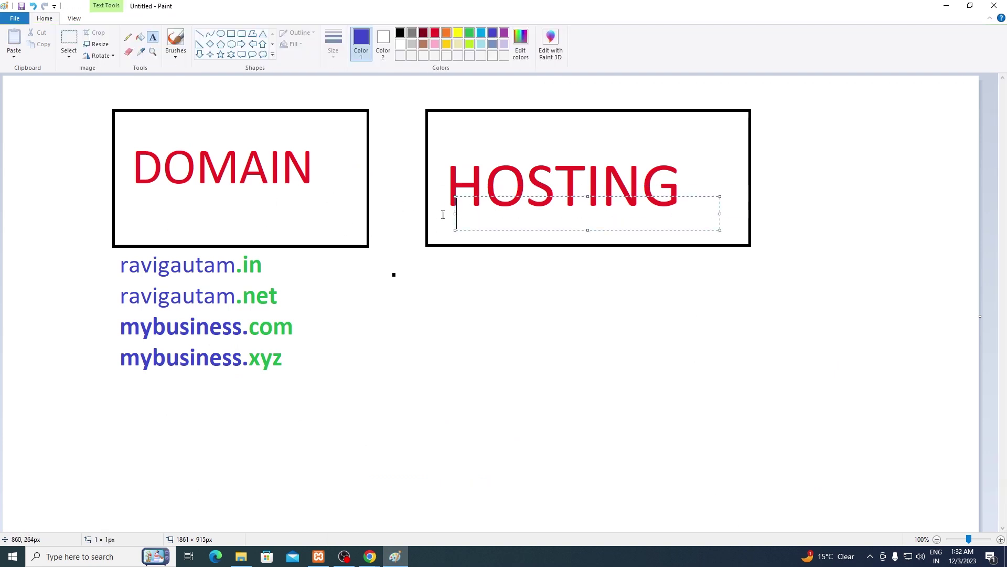
click(348, 199)
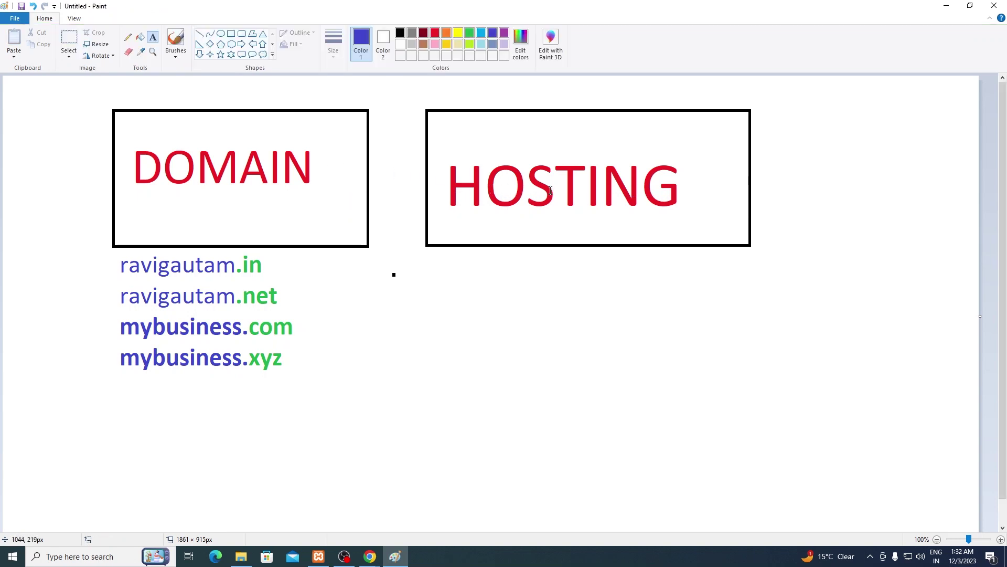
key(alt+Tab)
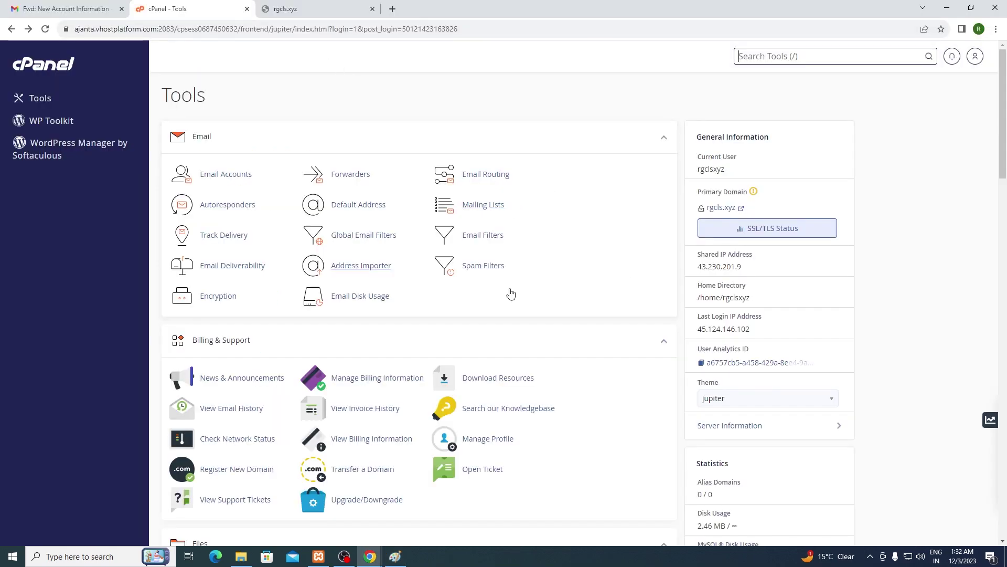
Step: Search cPanel Tools for 'domain' and submit rgcls2.xyz as a new domain, then switch to Paint
text(domain)
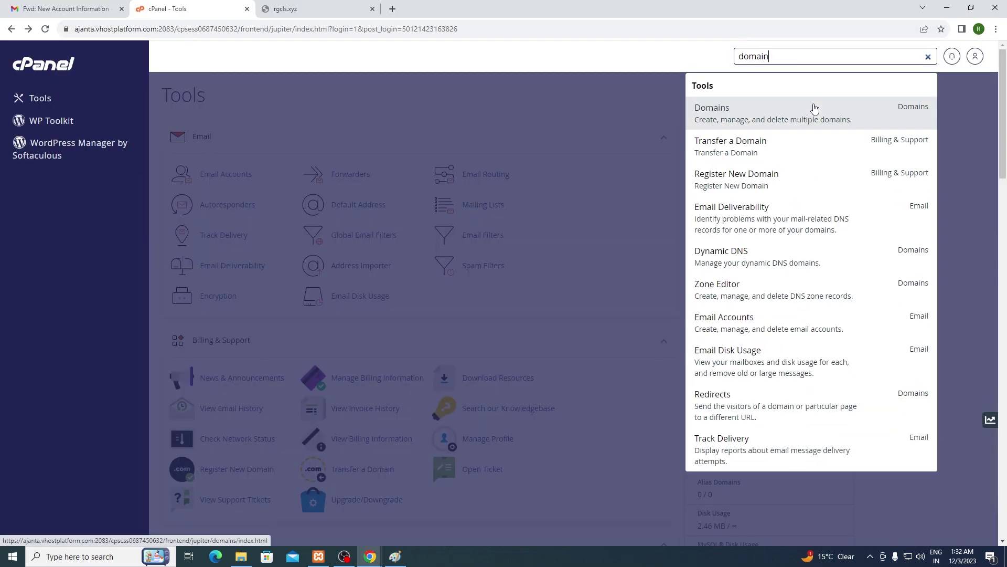
click(814, 109)
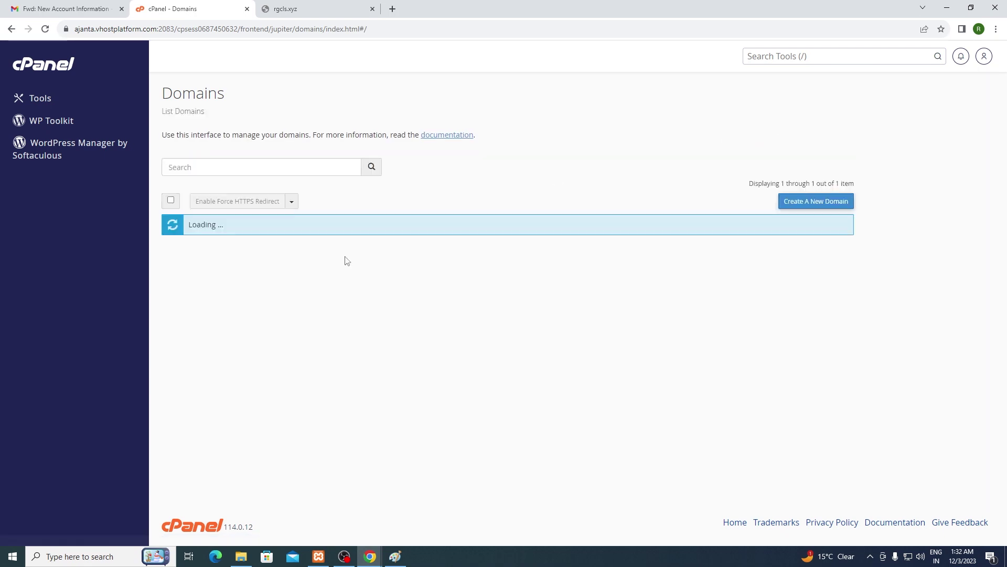
click(813, 203)
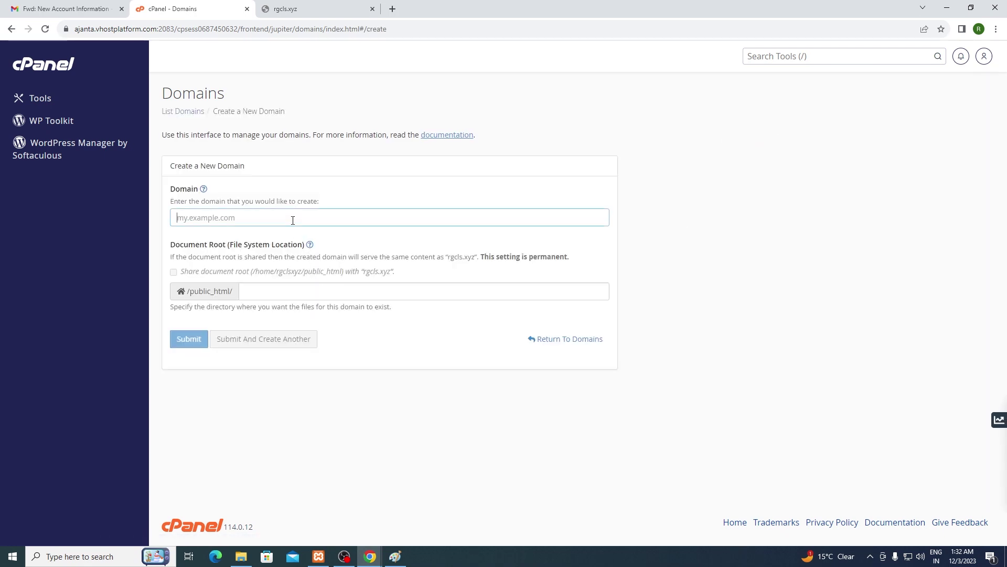
text(rgcls2.xyz)
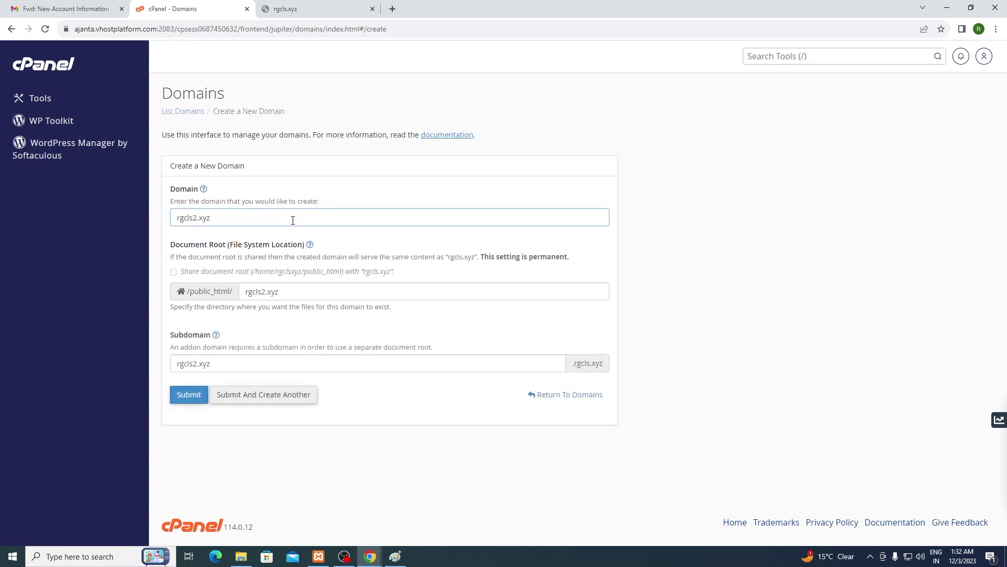
click(197, 396)
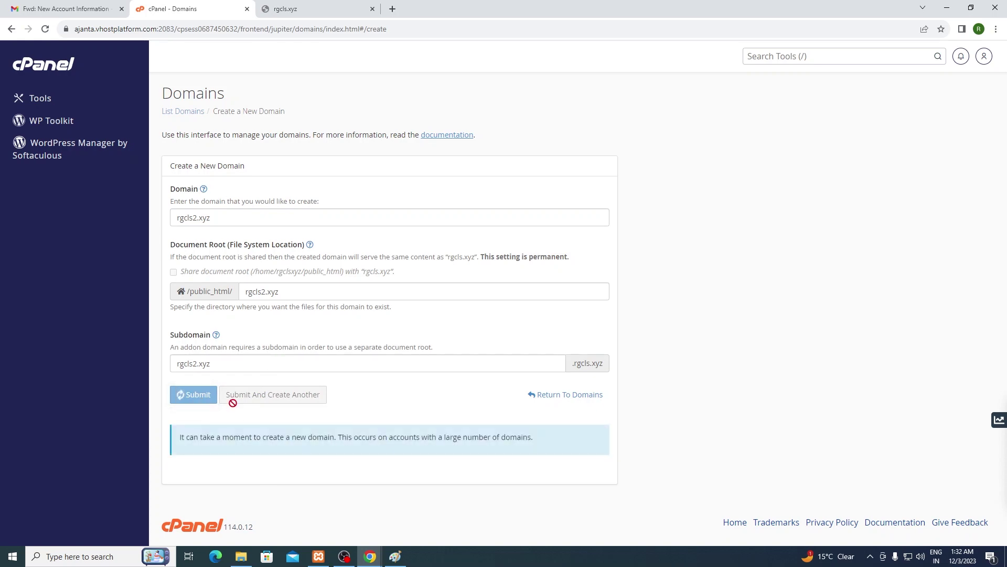
key(alt+Tab)
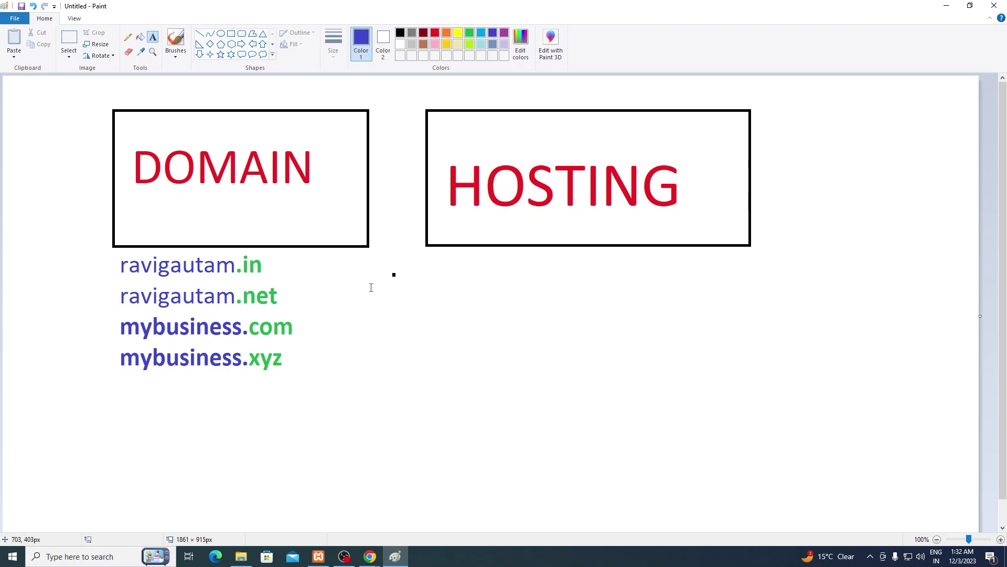
Step: Read and dismiss the cPanel nameserver error message
key(alt+Tab)
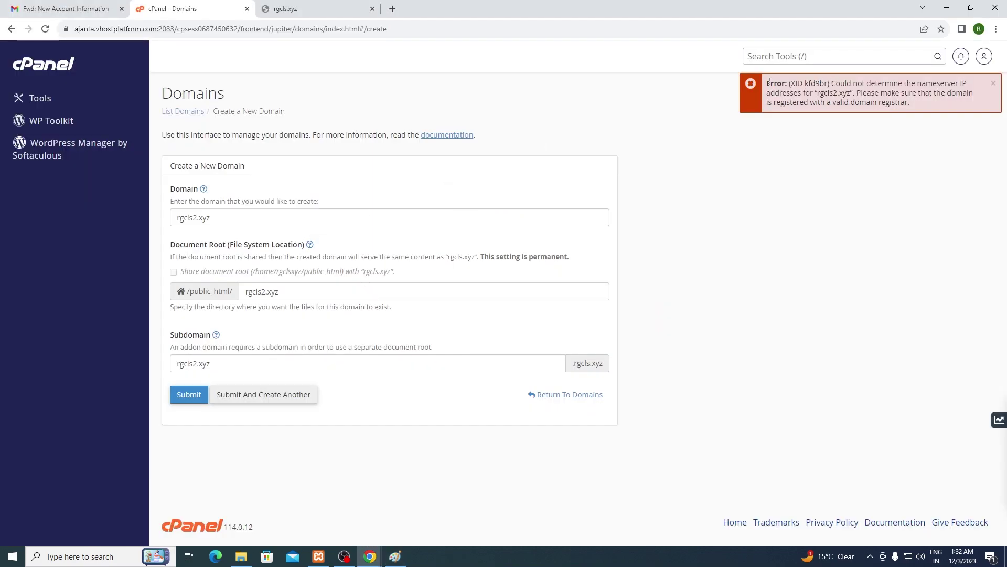
drag(769, 80, 952, 107)
click(918, 118)
drag(776, 210, 790, 241)
click(994, 84)
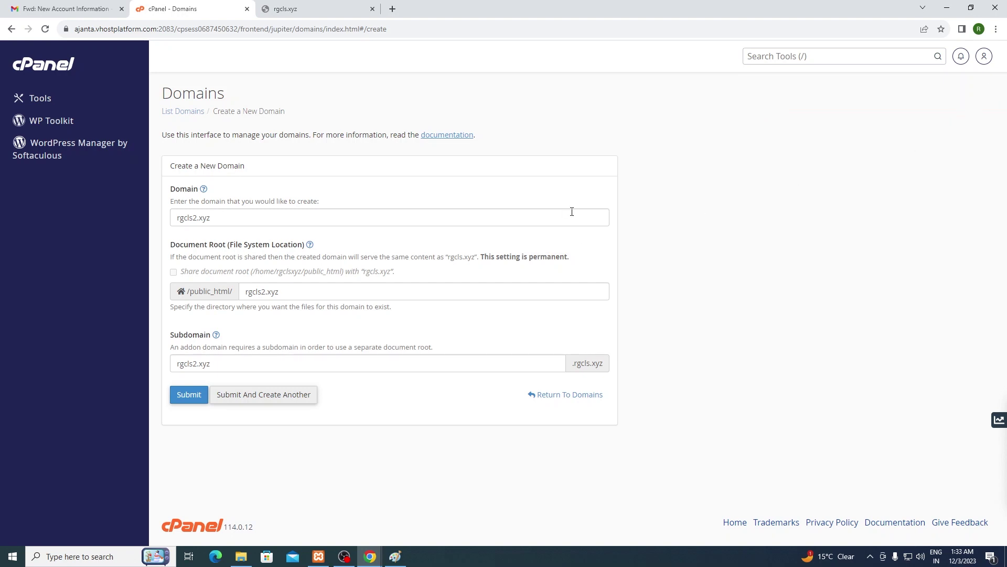
Step: Close the leftover rgcls.xyz tab and switch between the Paint sketch and Chrome
click(372, 9)
key(alt+Tab)
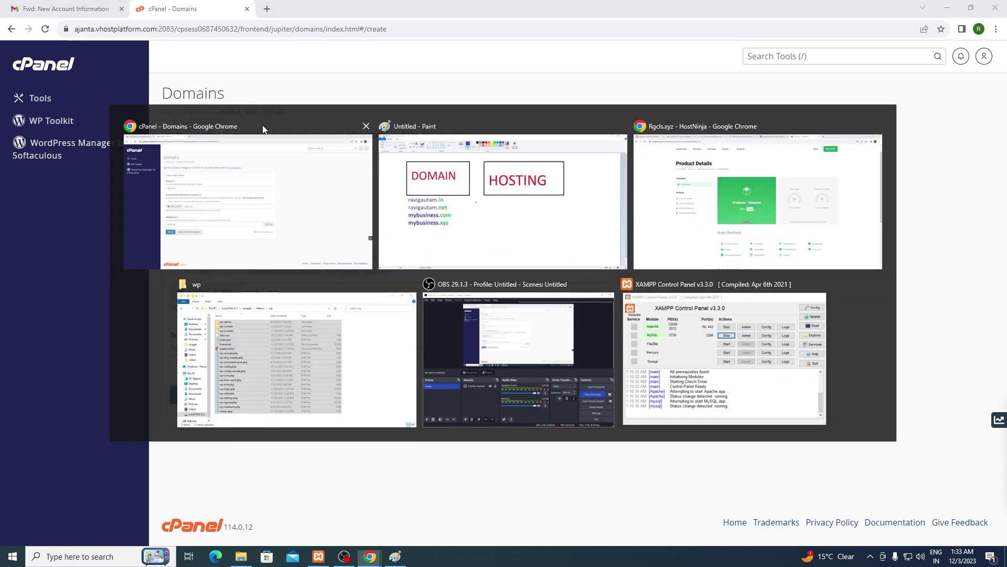
key(alt+Tab)
key(alt+Tab)
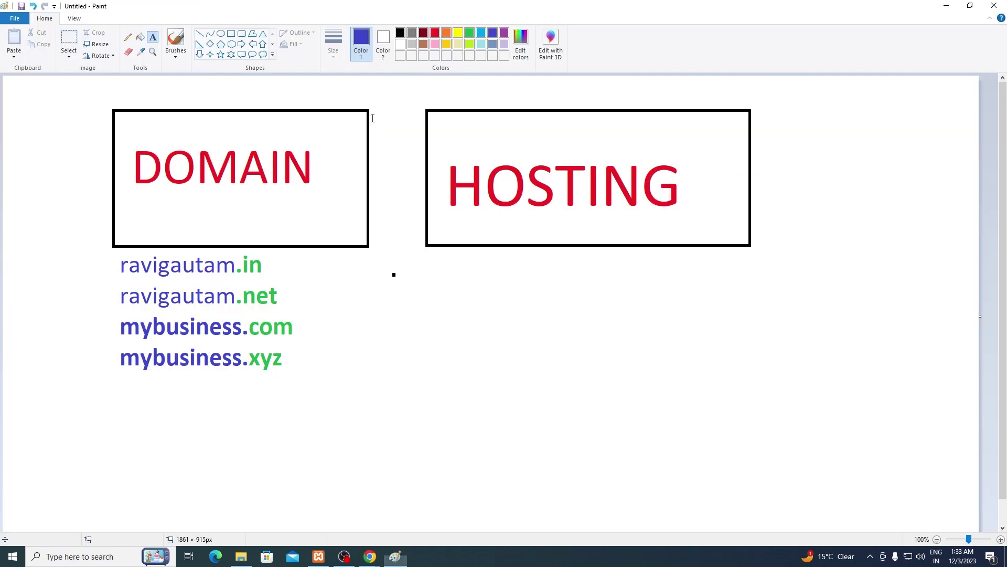
key(alt+Tab)
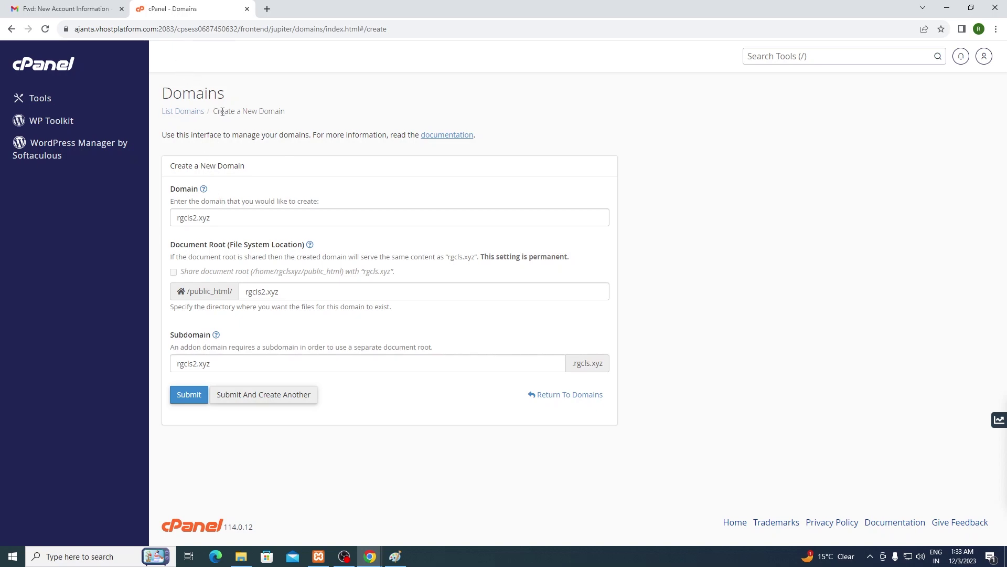
key(alt+Tab)
key(alt+Tab)
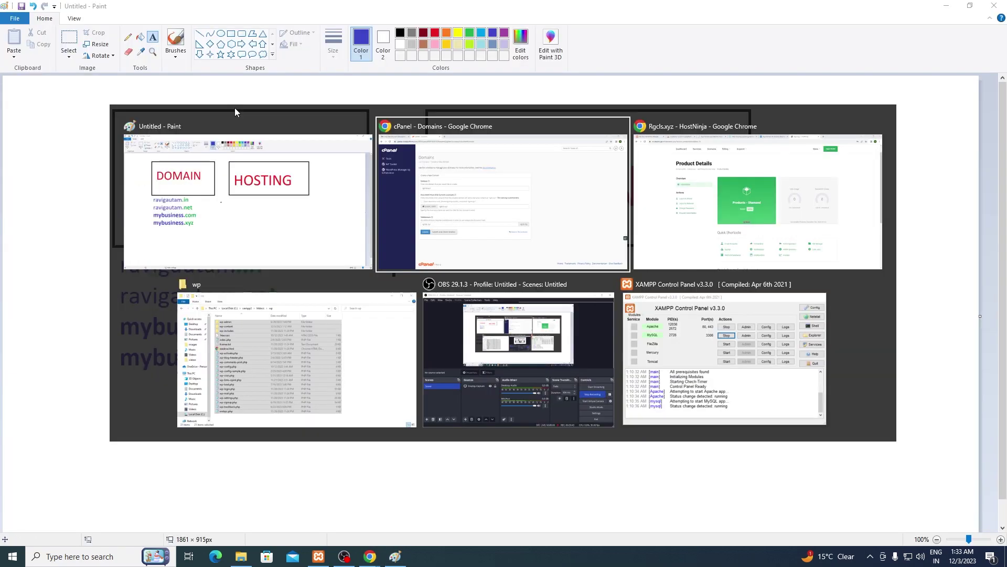
key(alt+Tab)
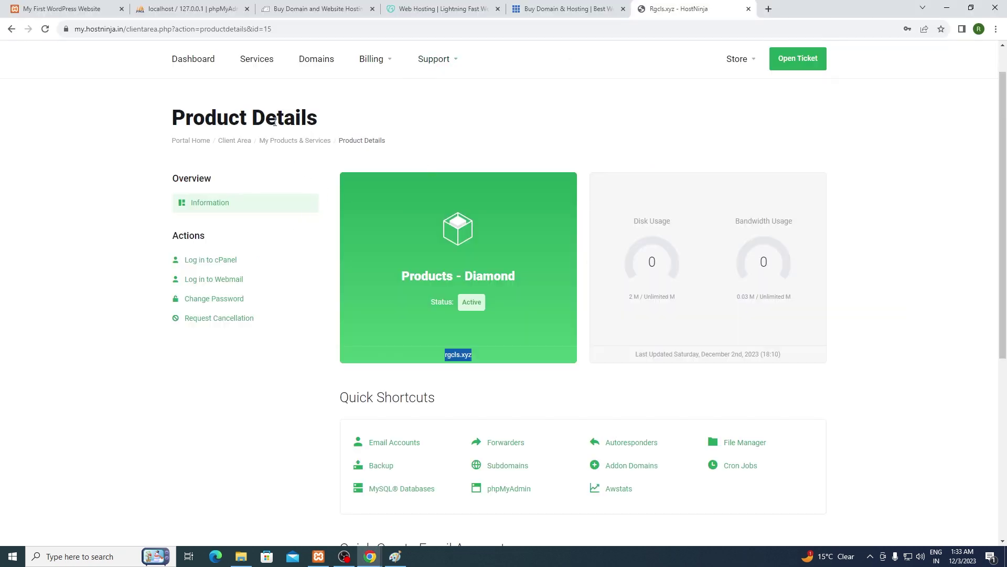
Step: Go to My Domains in HostNinja and confirm rgcls.xyz still doesn't load
click(187, 62)
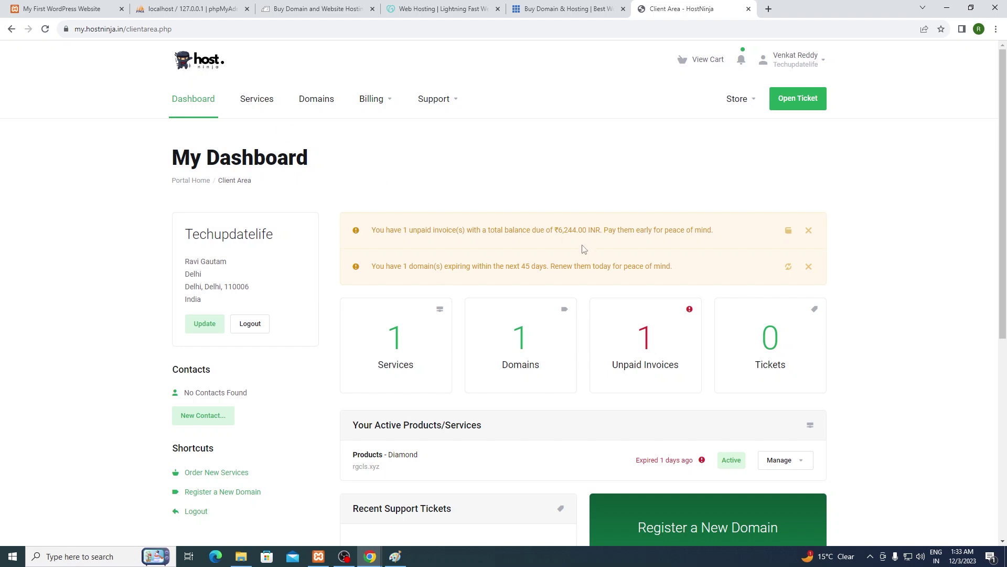
click(523, 357)
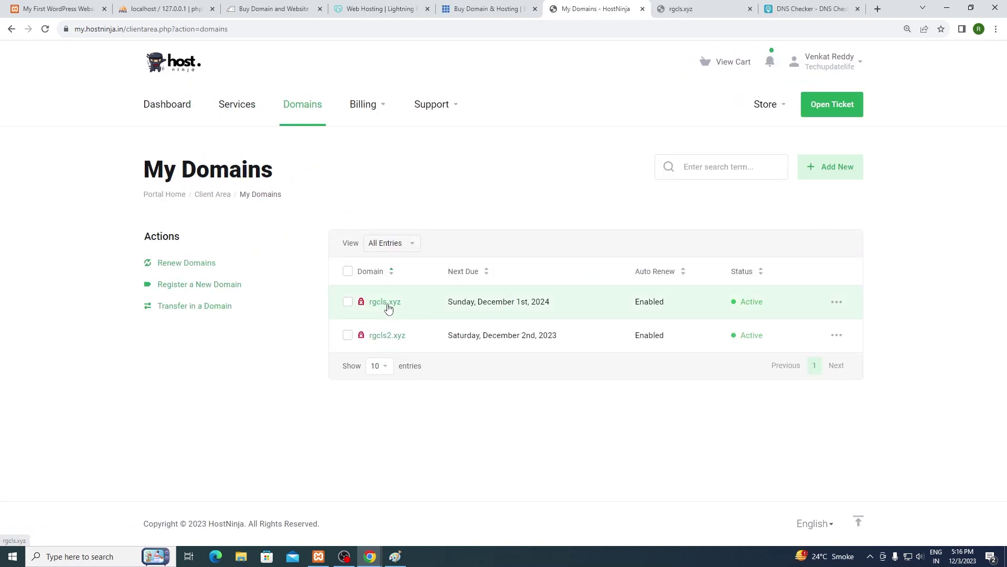
click(395, 306)
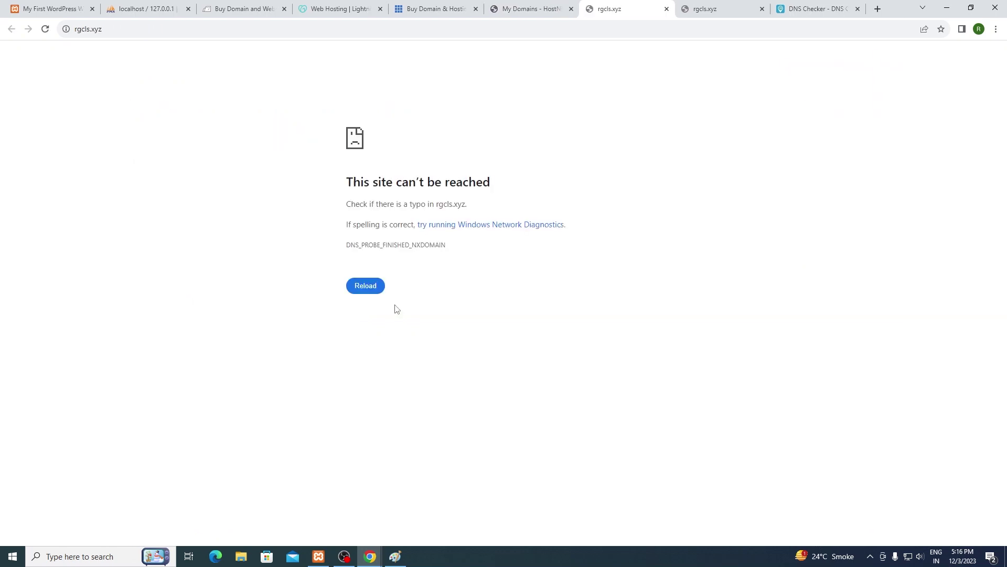
click(666, 9)
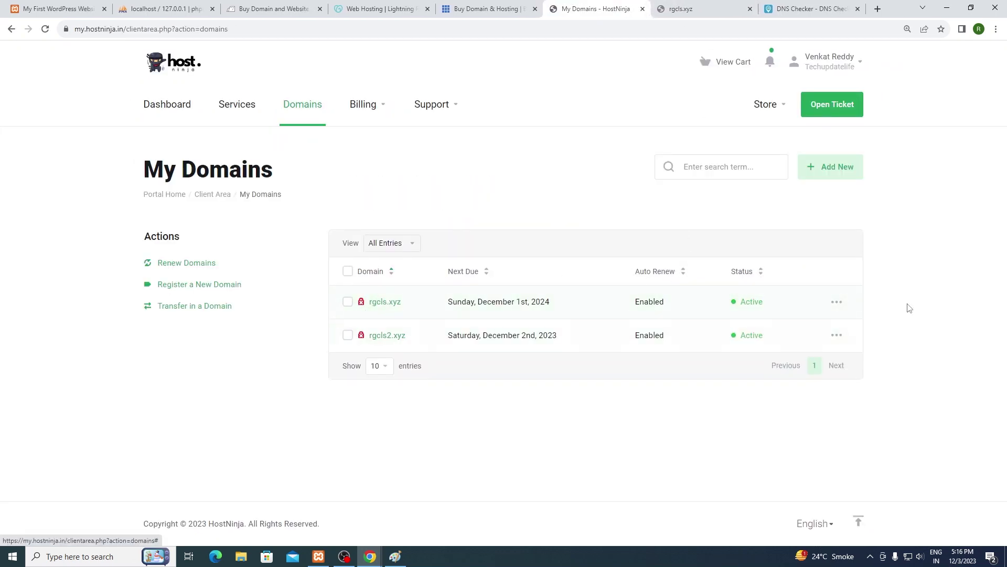
Step: Open Manage Nameservers for rgcls.xyz, review NS1–NS3.DNSOWL.COM, then bring Gmail forward
click(838, 301)
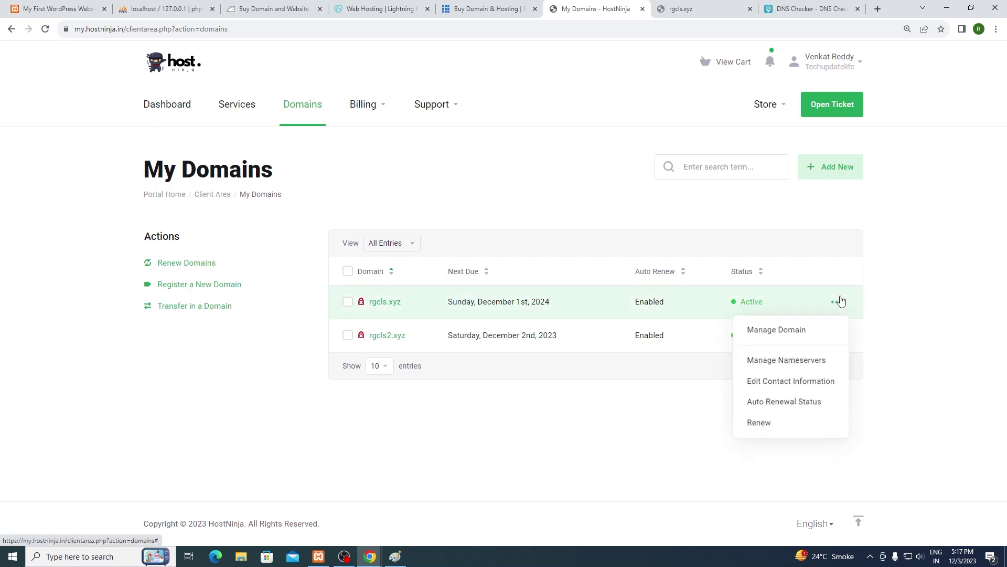
click(799, 360)
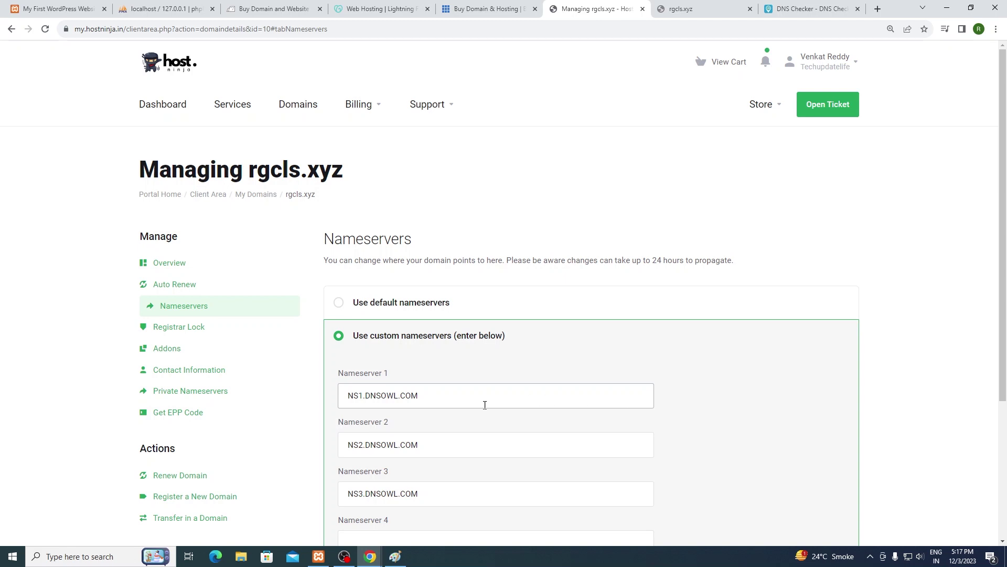
scroll(469, 398, down, 1)
click(438, 340)
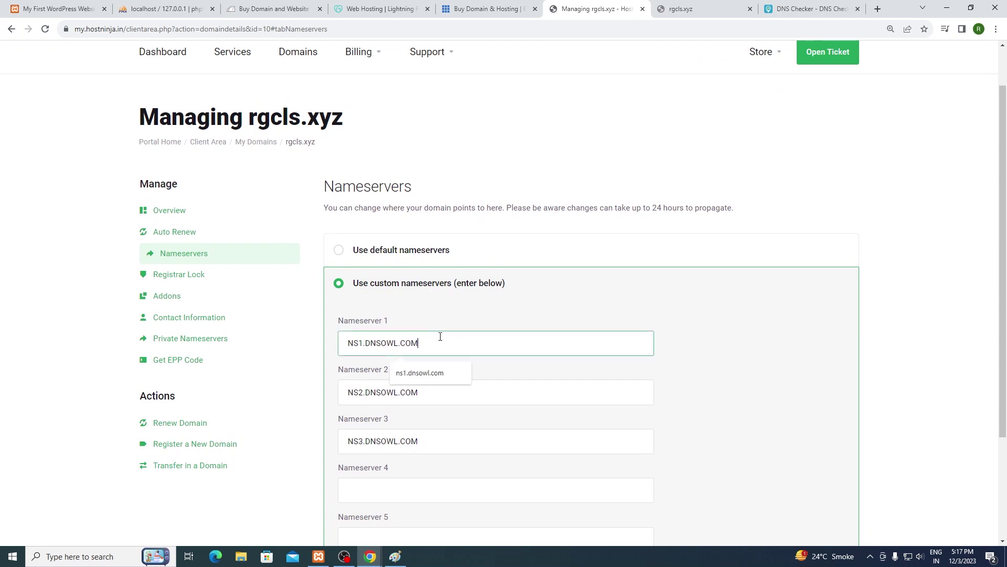
click(459, 302)
scroll(441, 420, down, 1)
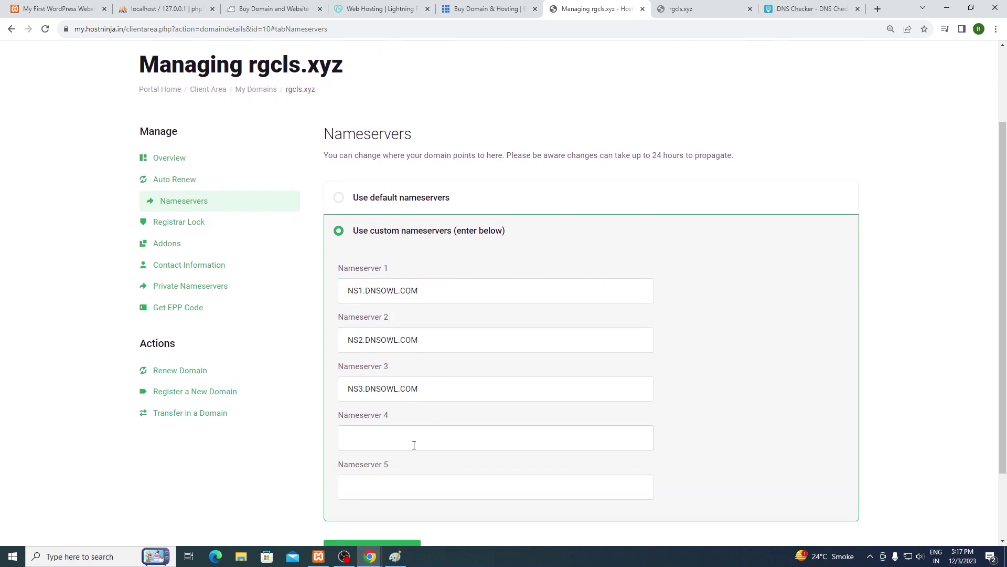
scroll(414, 445, up, 1)
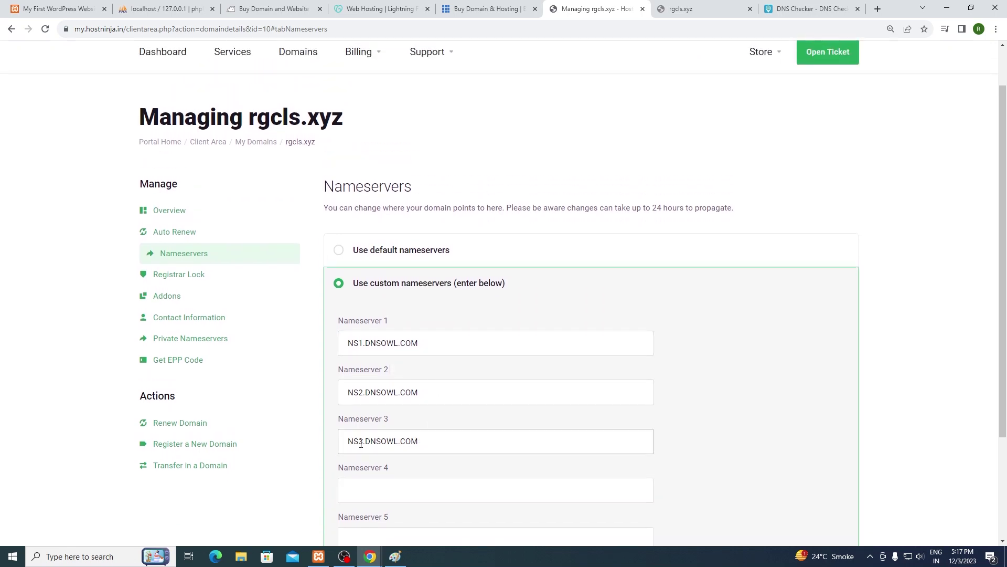
mouse_move(369, 555)
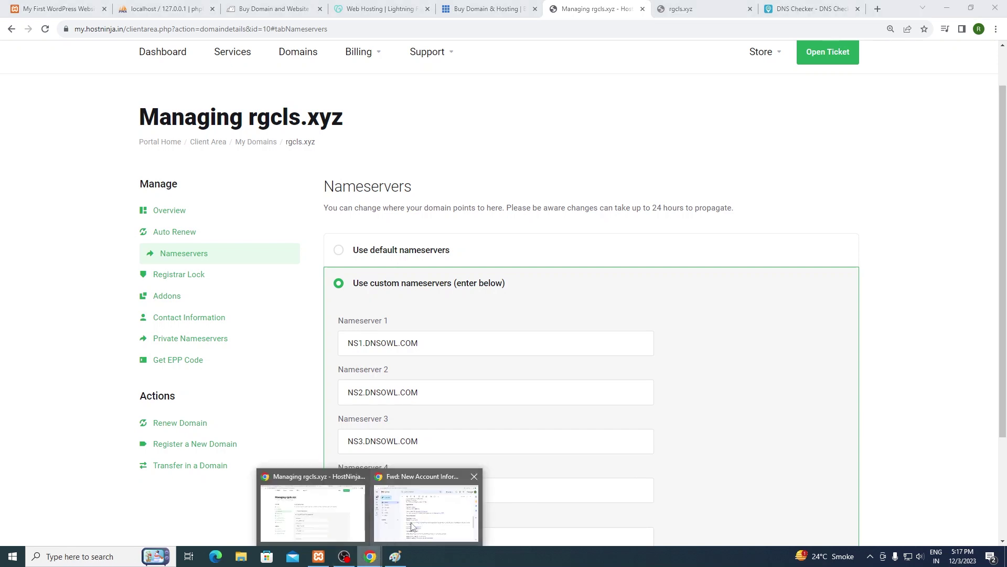
click(418, 522)
Step: Copy ns1.hostninja.in from the welcome email and return to the rgcls.xyz Nameservers page
drag(471, 405, 384, 406)
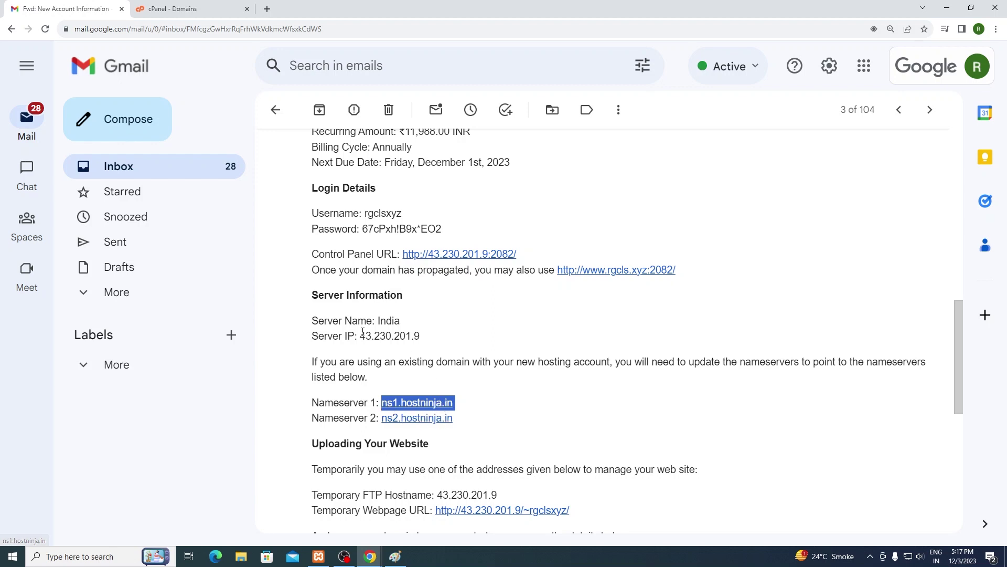
drag(360, 336, 421, 335)
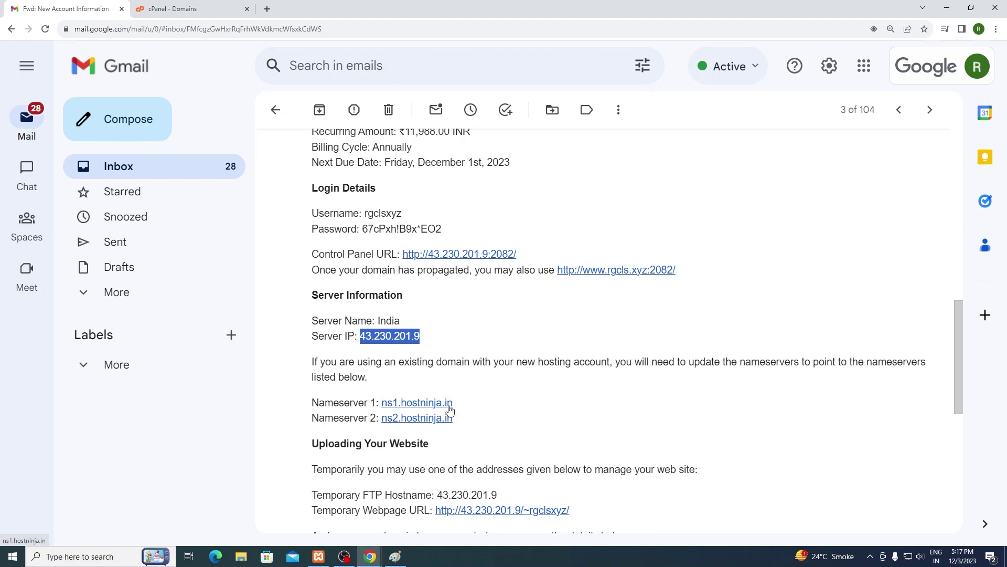
drag(454, 408, 382, 404)
key(ctrl+c)
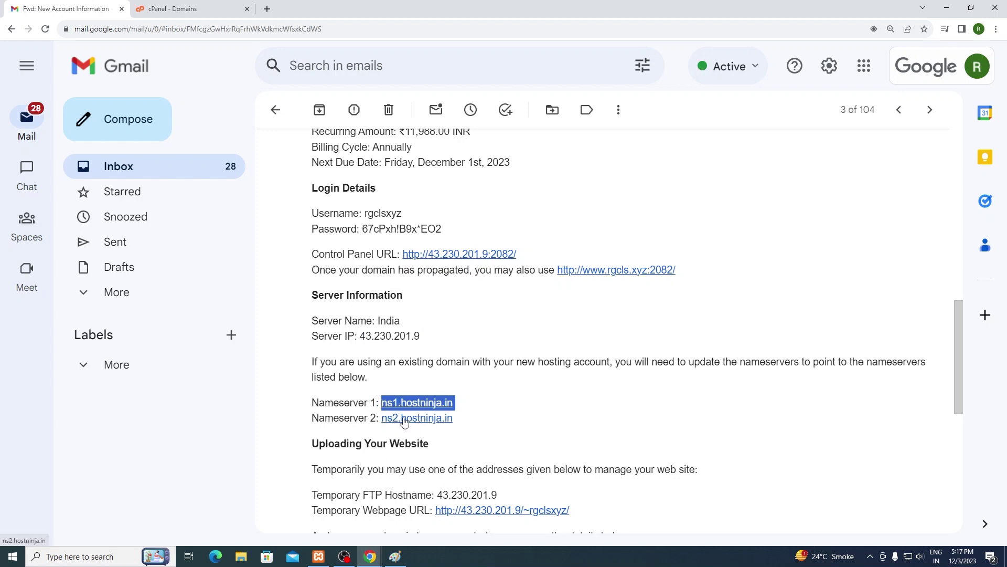
click(370, 556)
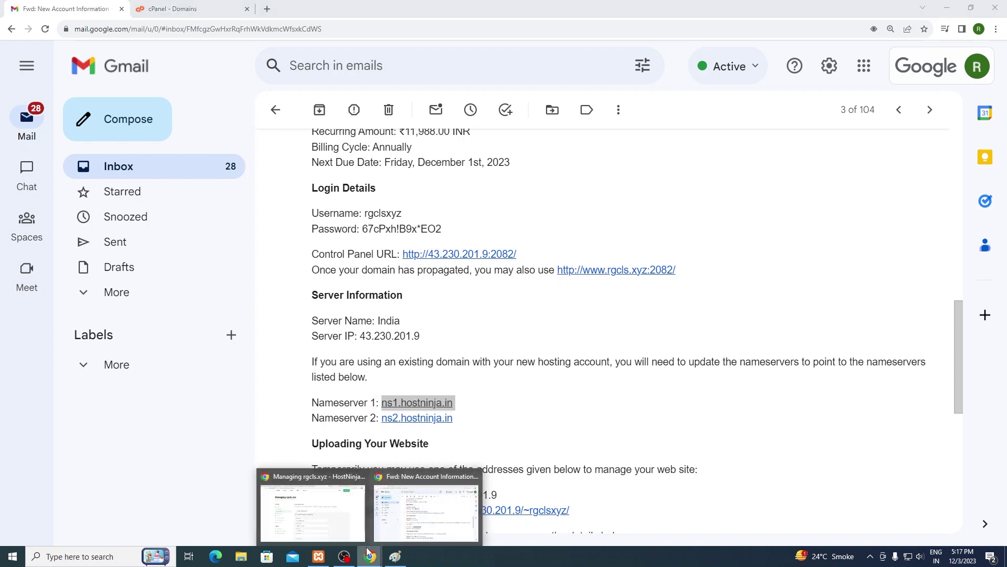
click(345, 518)
Step: Enter ns1.hostninja.in and ns2.hostninja.in as Nameservers 1 and 2, and clear Nameserver 3
drag(429, 342, 332, 330)
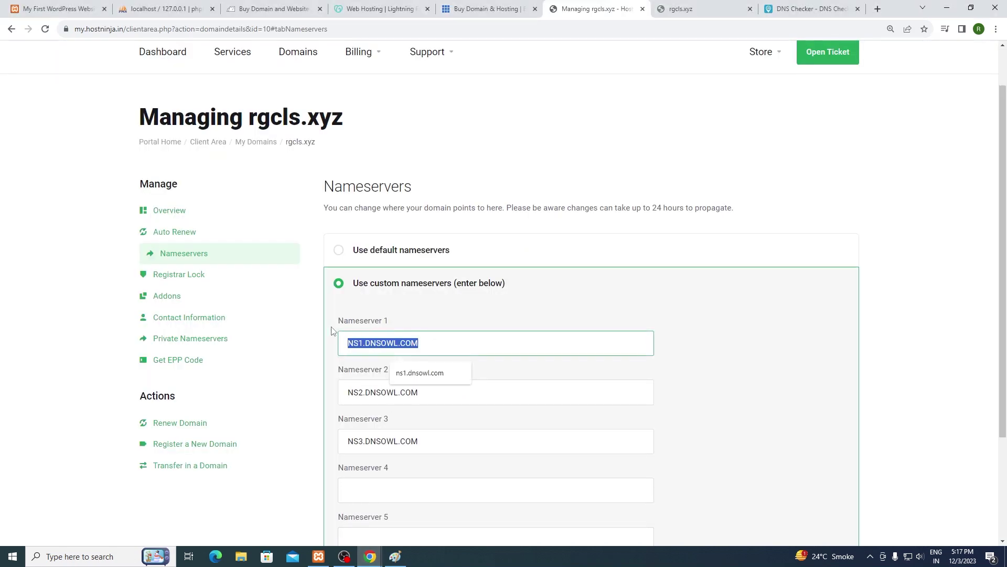
key(End)
key(ctrl+v)
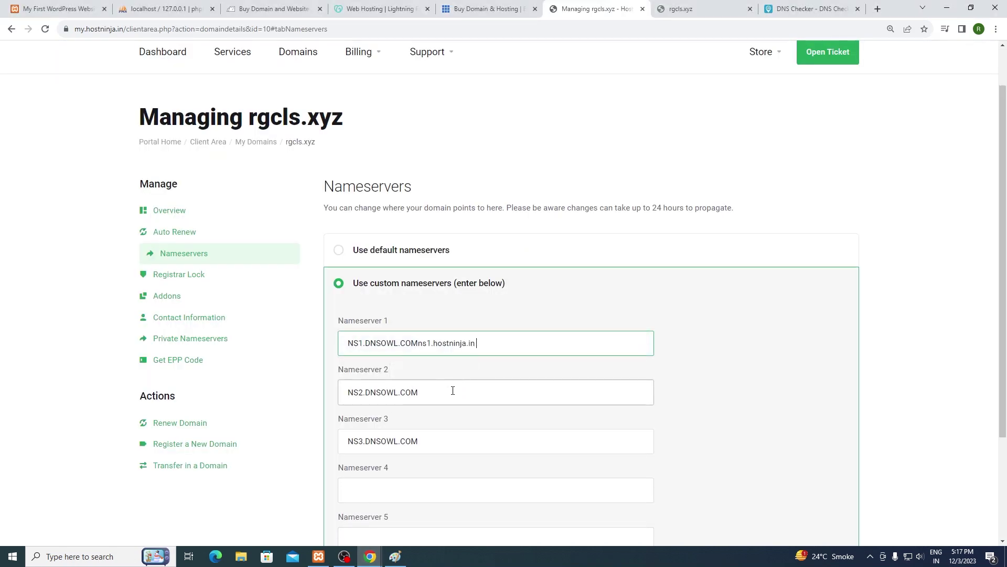
key(ctrl+a)
key(ctrl+v)
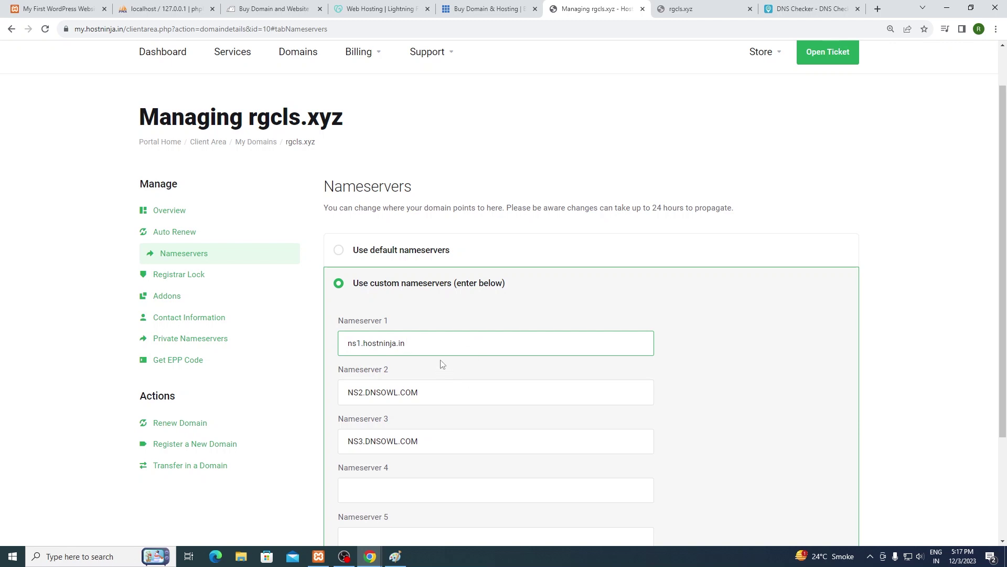
drag(488, 395, 327, 388)
key(ctrl+v)
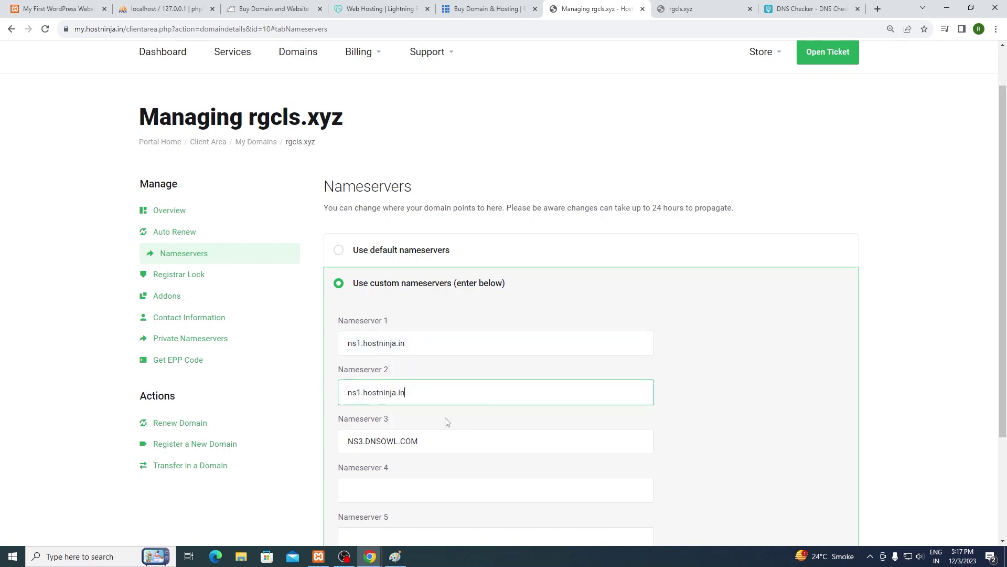
drag(451, 442, 352, 440)
key(BackSpace)
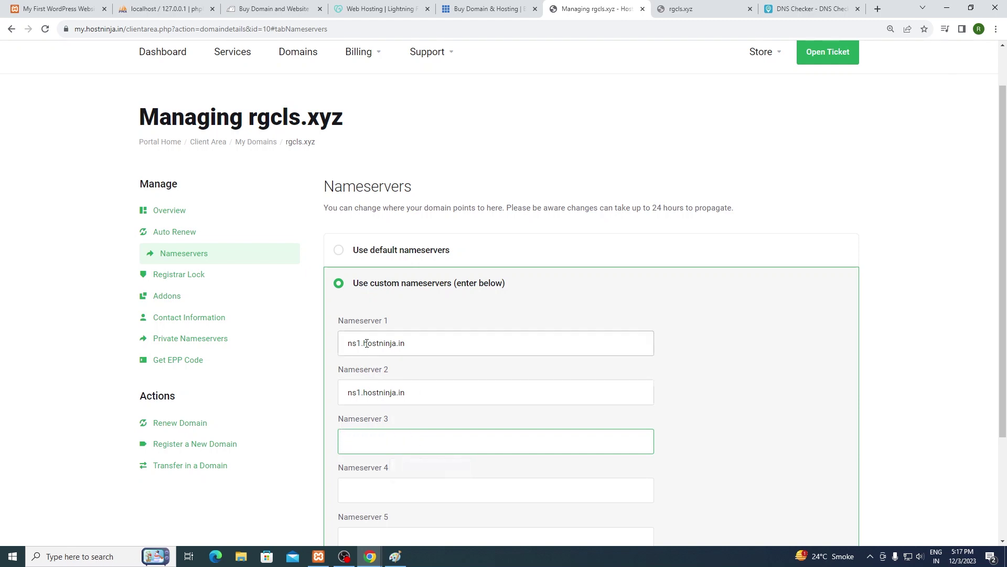
click(421, 389)
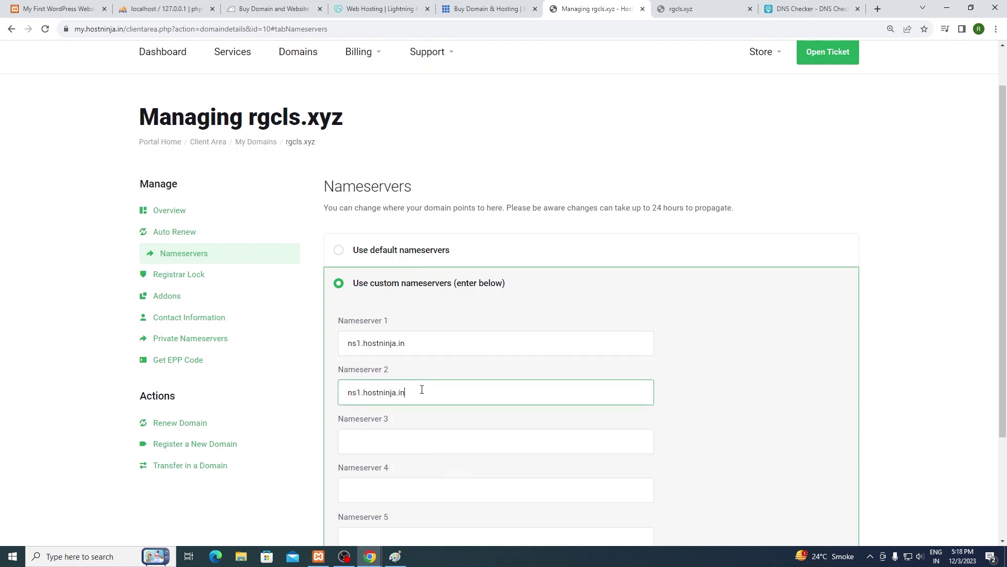
click(362, 392)
key(BackSpace)
text(2)
Step: Double-check the Nameserver 1 entry and dismiss the browser's autofill suggestions
click(437, 353)
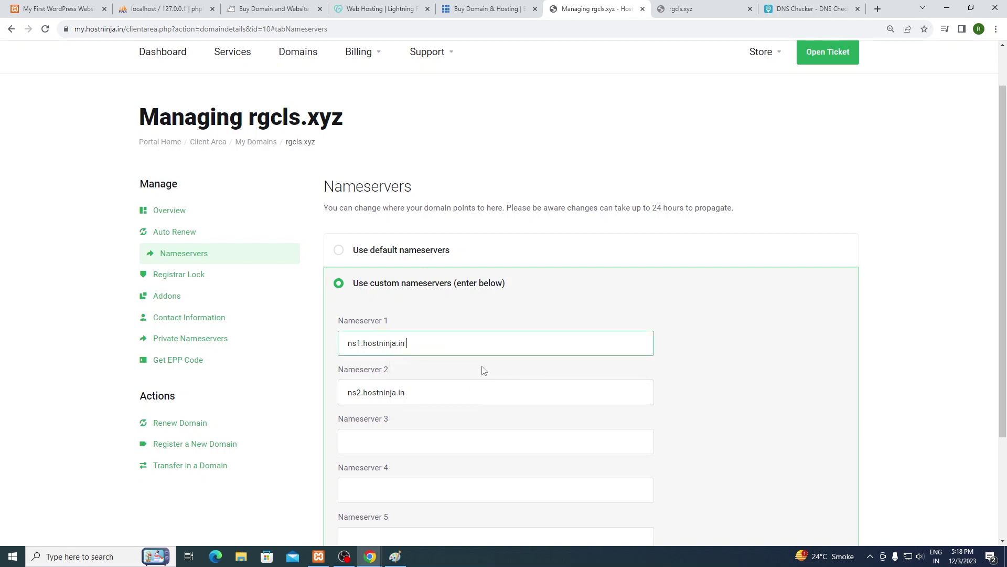
click(442, 344)
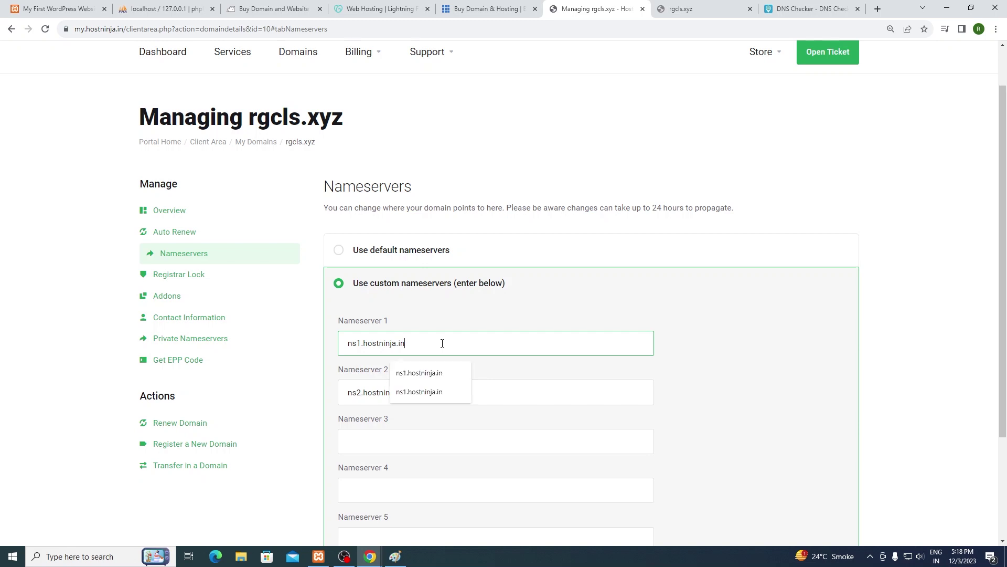
click(442, 343)
click(442, 343)
click(443, 343)
click(442, 343)
click(442, 343)
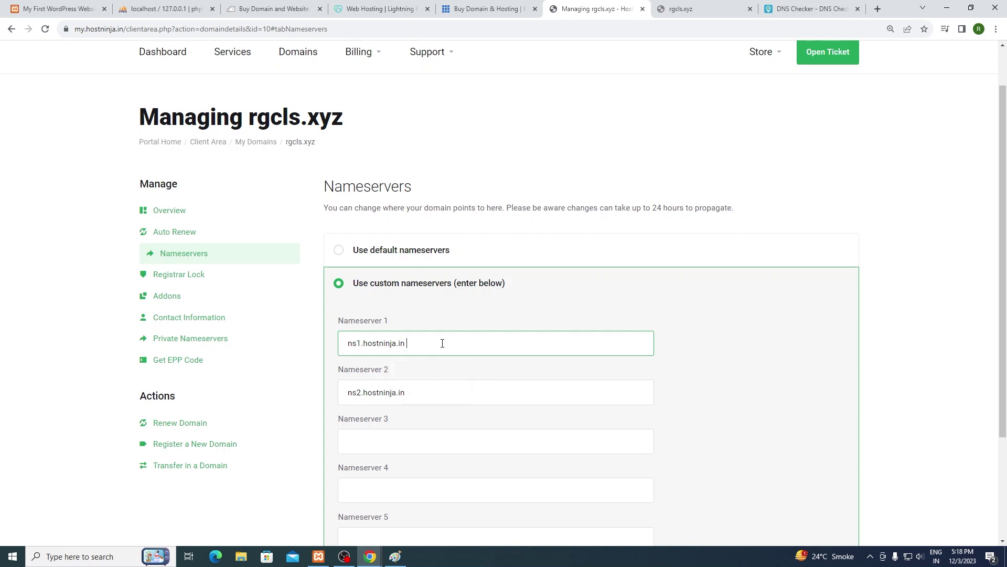
click(442, 343)
click(442, 343)
click(442, 343)
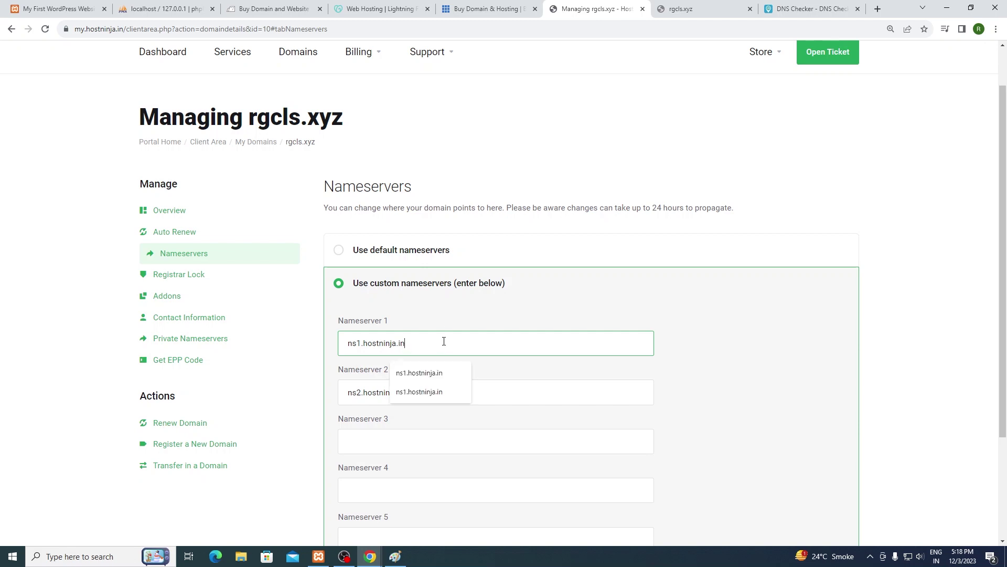
click(444, 325)
scroll(465, 315, down, 1)
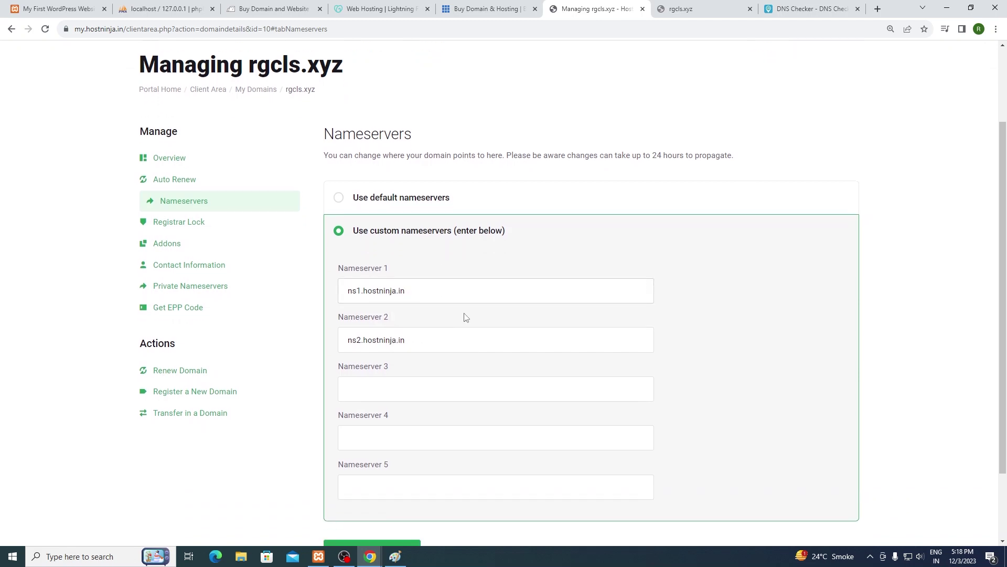
click(430, 289)
scroll(549, 261, down, 2)
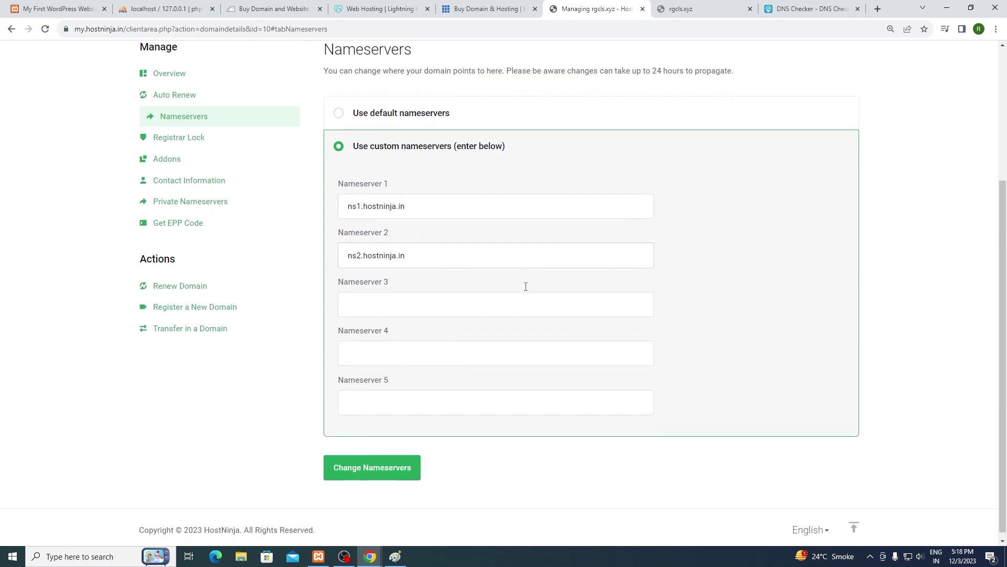
Step: Save the new nameservers and confirm the Changes Saved Successfully message
click(378, 467)
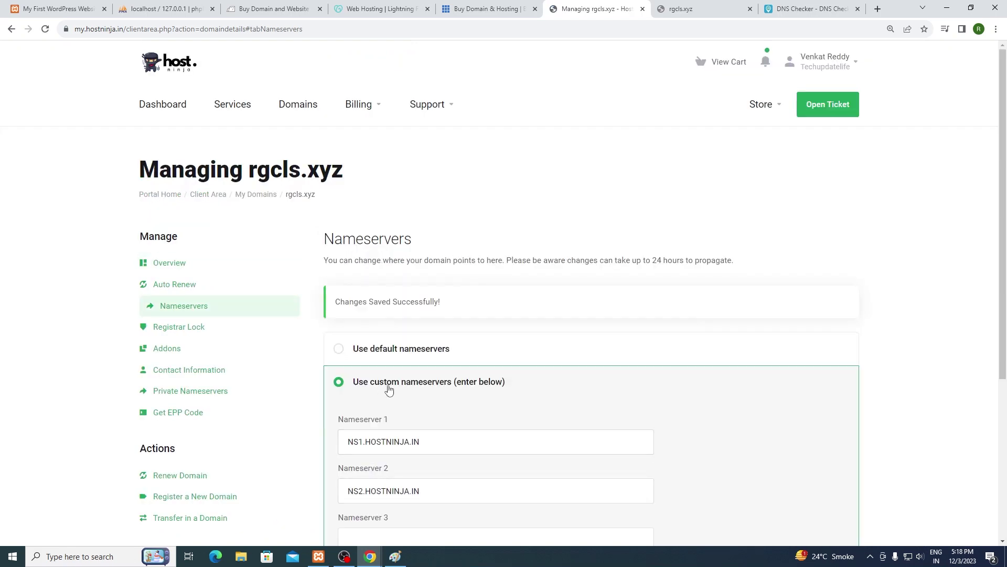
drag(336, 252, 438, 247)
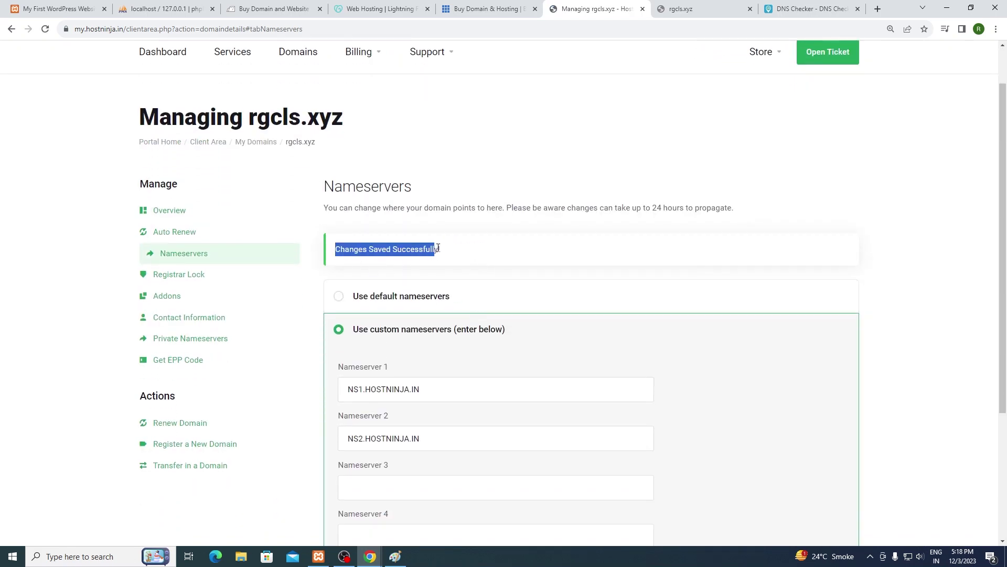
scroll(477, 292, down, 3)
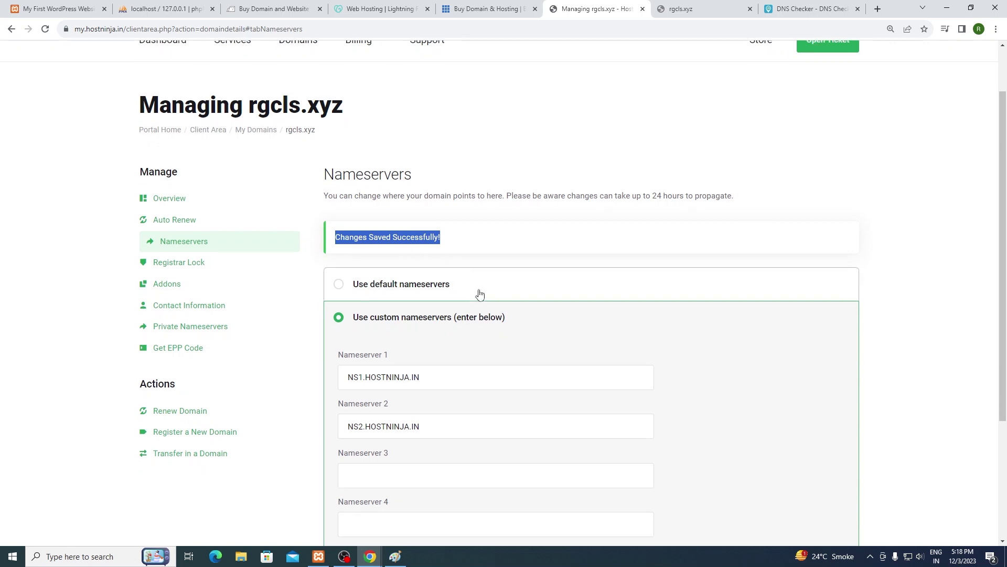
triple_click(440, 237)
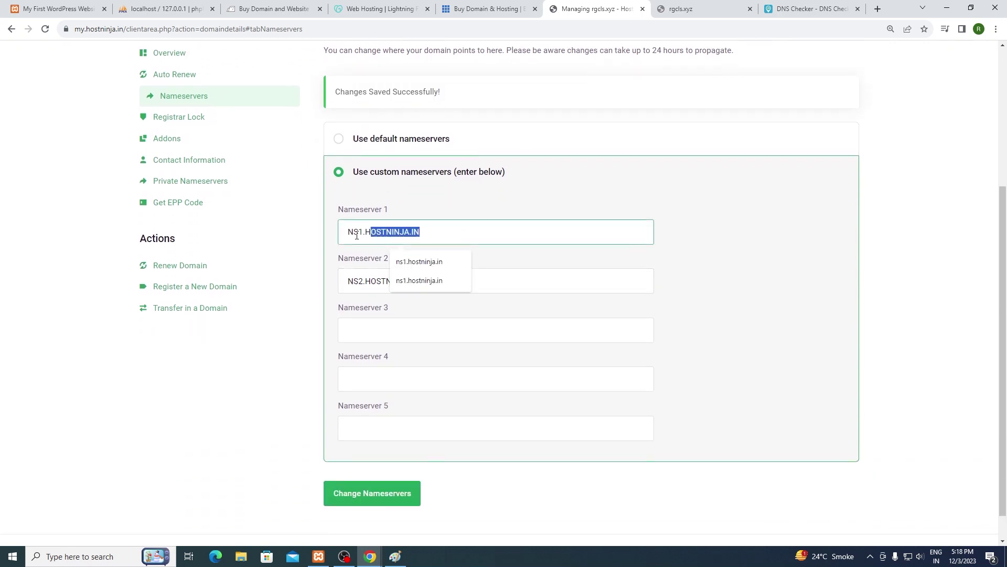
click(460, 242)
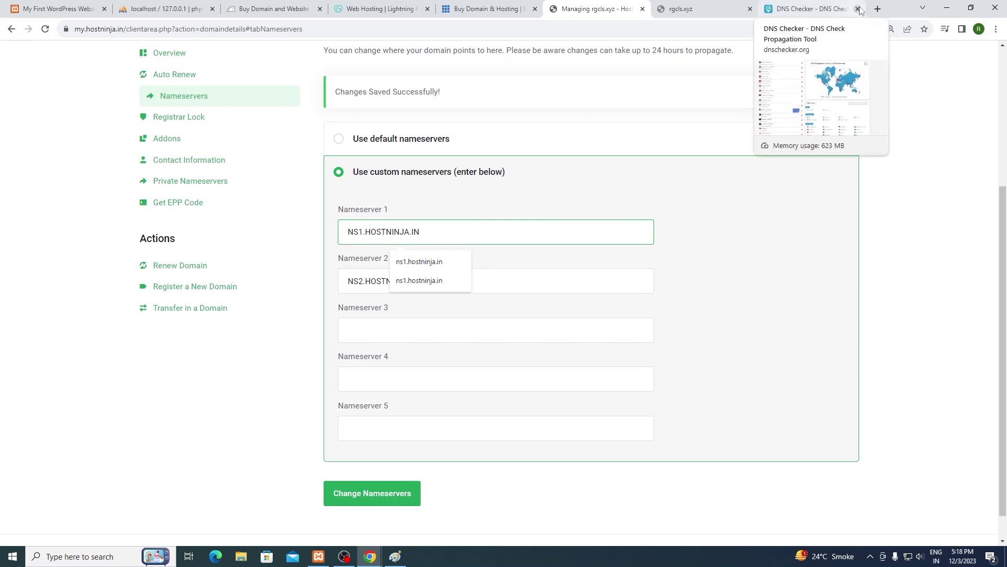
Step: Close the old DNS Checker tab, load dnschecker.org instead of rgcls.xyz, and start typing 'rgc'
click(803, 10)
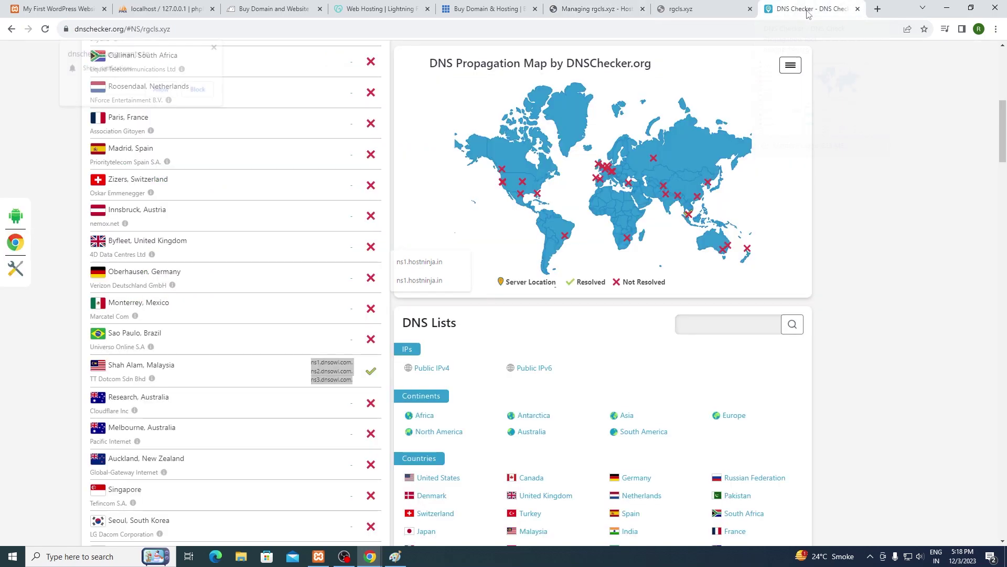
click(857, 9)
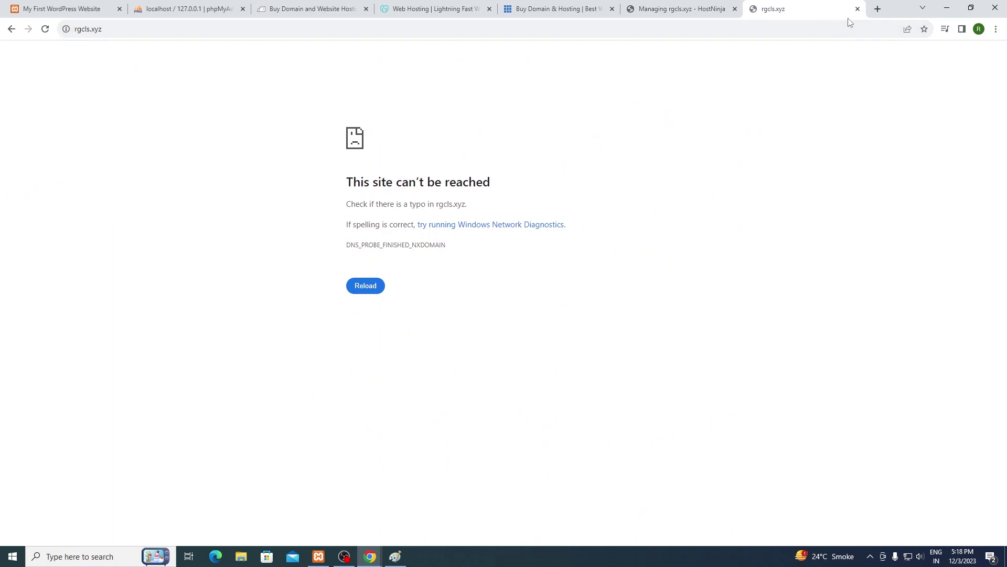
click(844, 27)
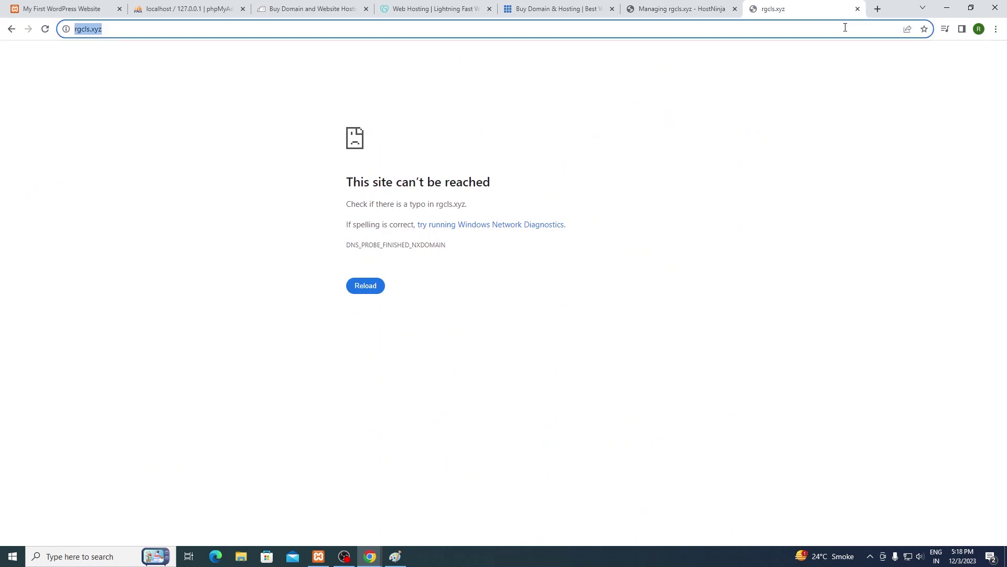
text(dnschec)
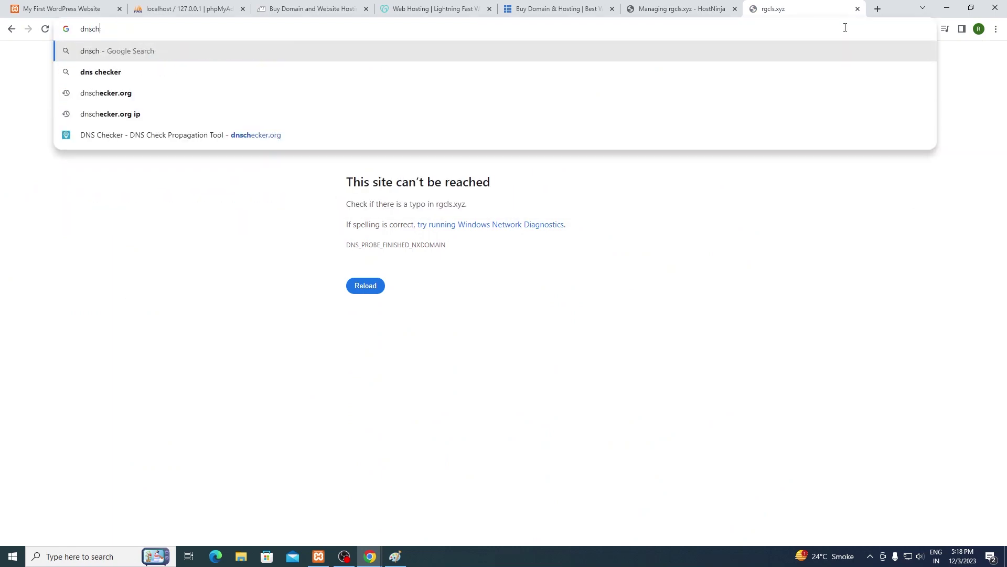
key(BackSpace)
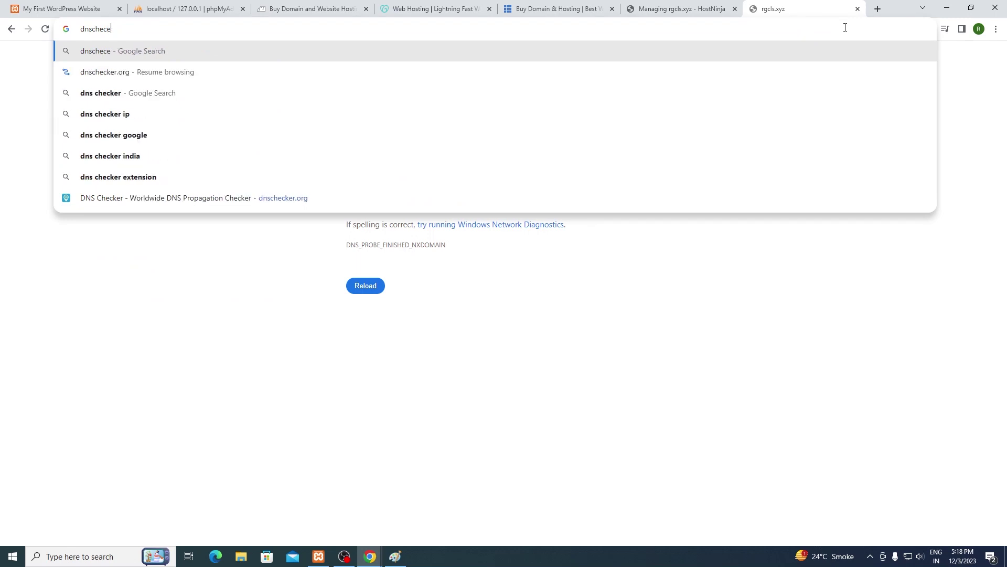
text(ker.org)
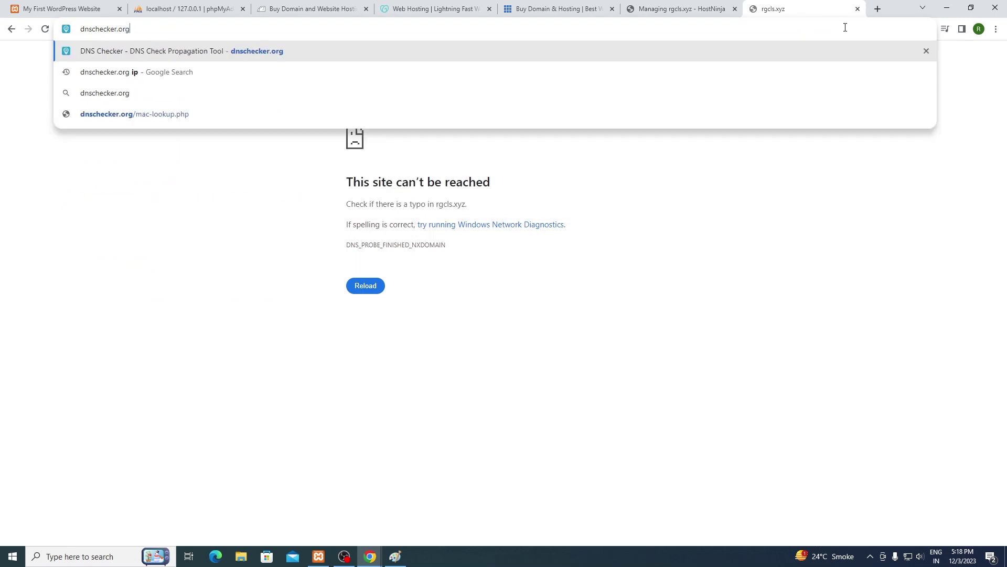
key(Return)
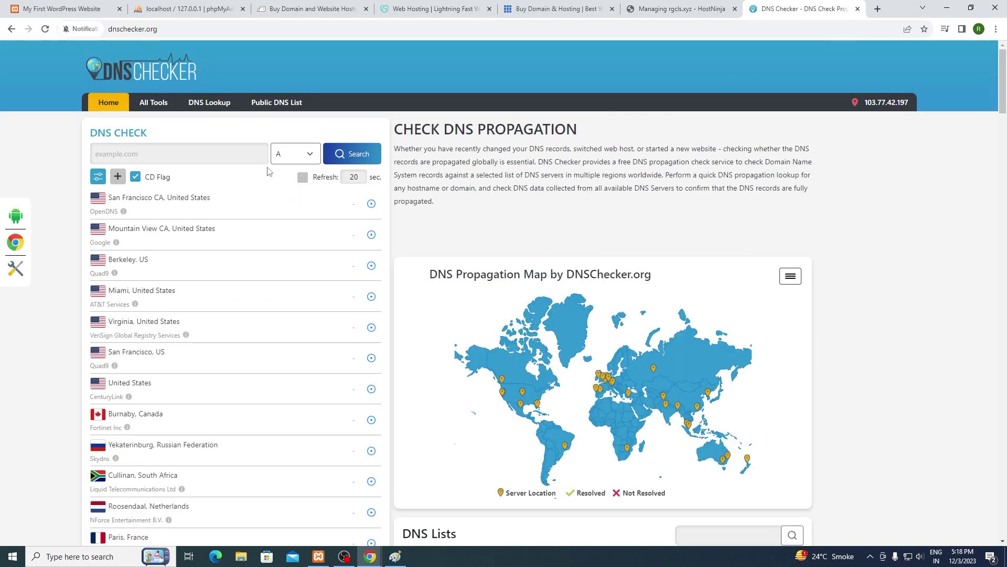
text(rgcls.xyz)
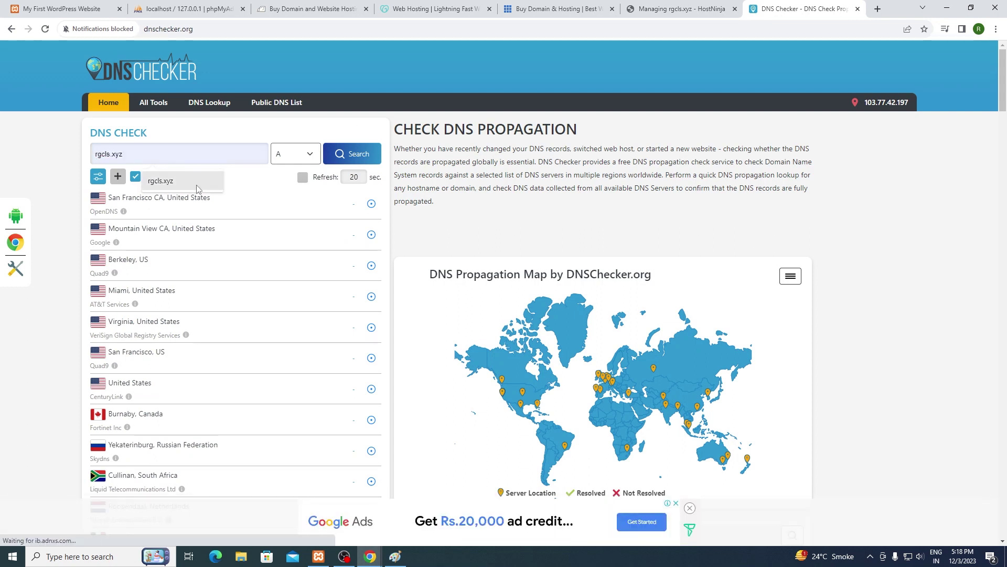
Step: Run an NS record lookup for rgcls.xyz and scroll through the worldwide server results
click(197, 187)
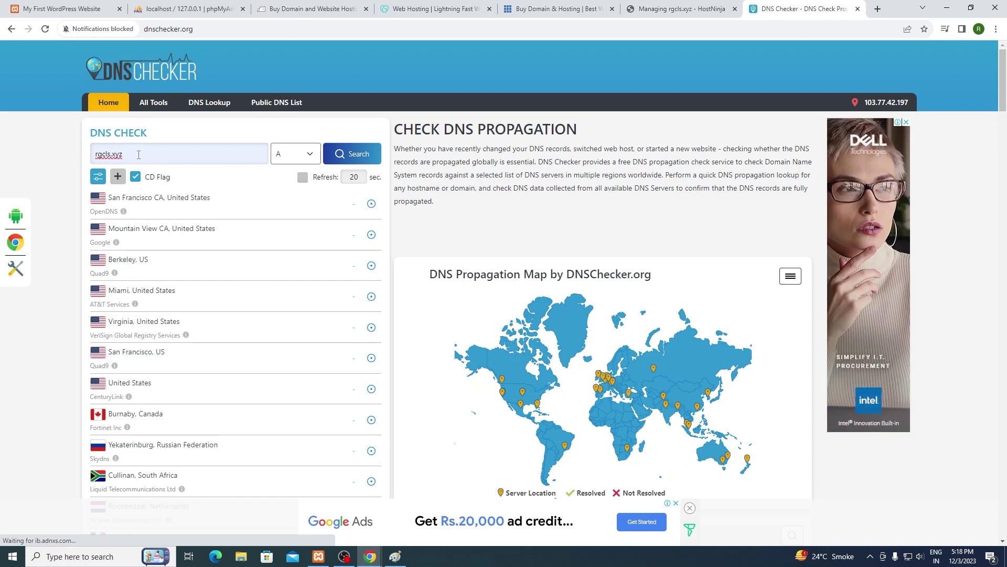
click(303, 152)
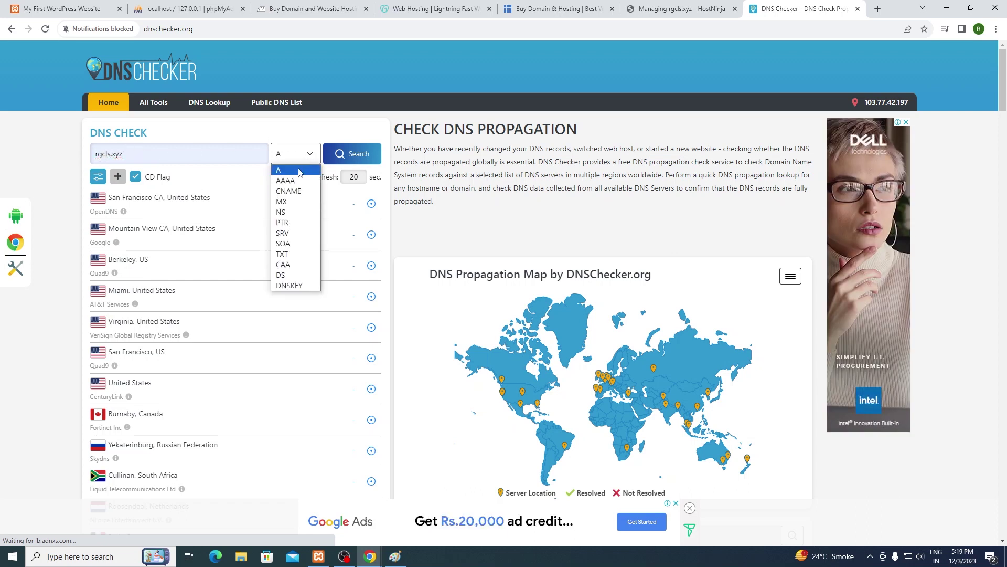
click(299, 212)
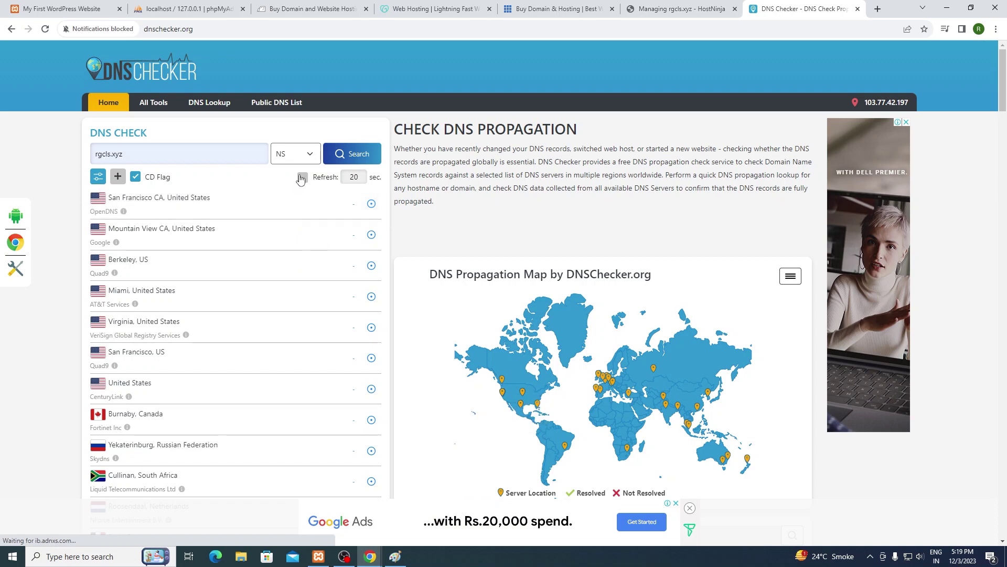
click(353, 155)
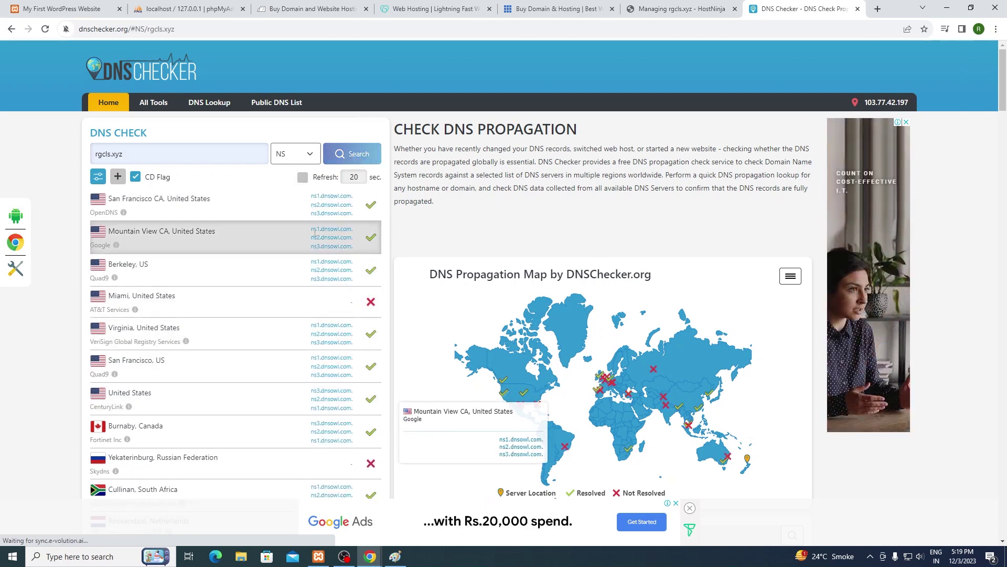
drag(293, 186, 346, 206)
click(287, 211)
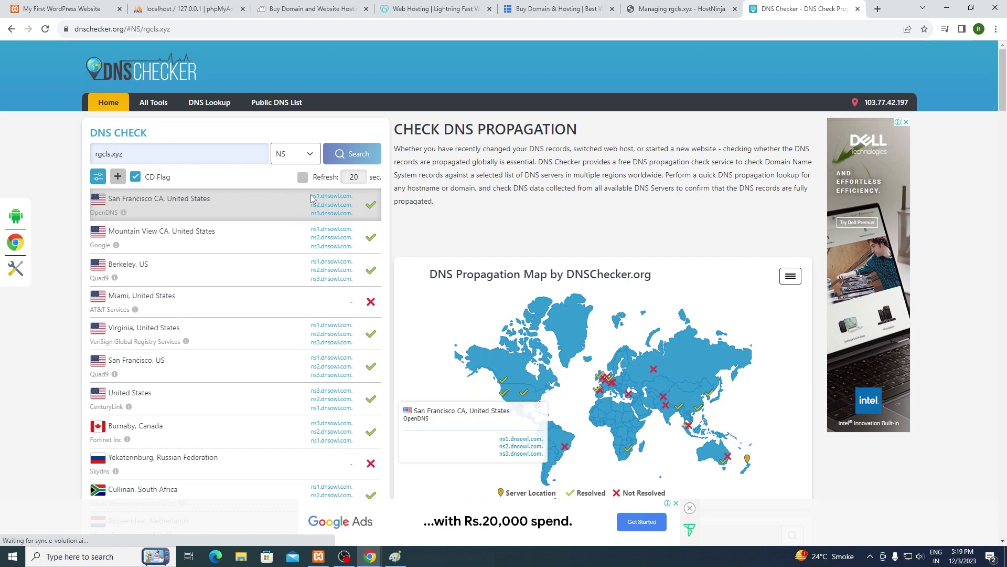
scroll(341, 304, down, 5)
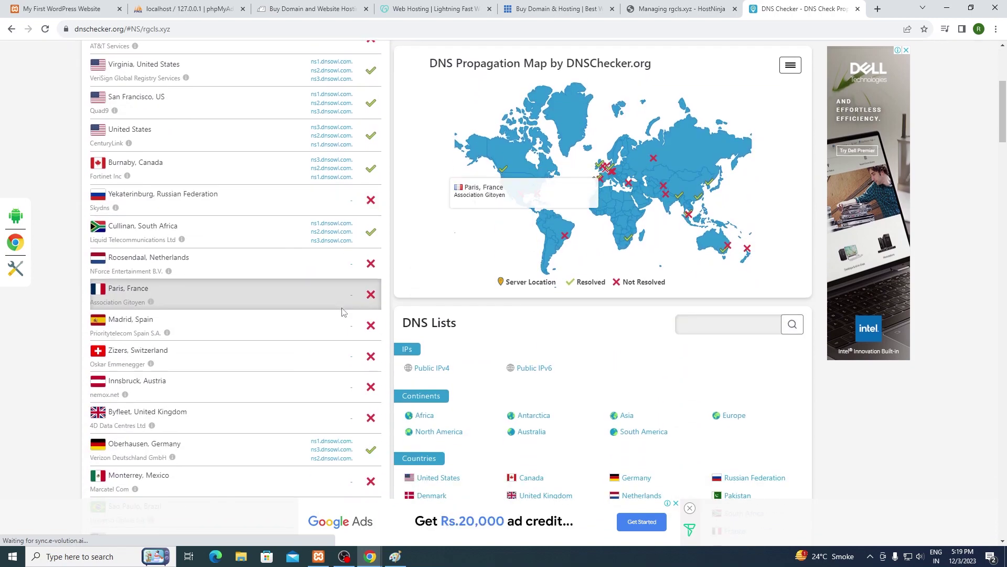
scroll(341, 312, down, 10)
scroll(332, 313, up, 6)
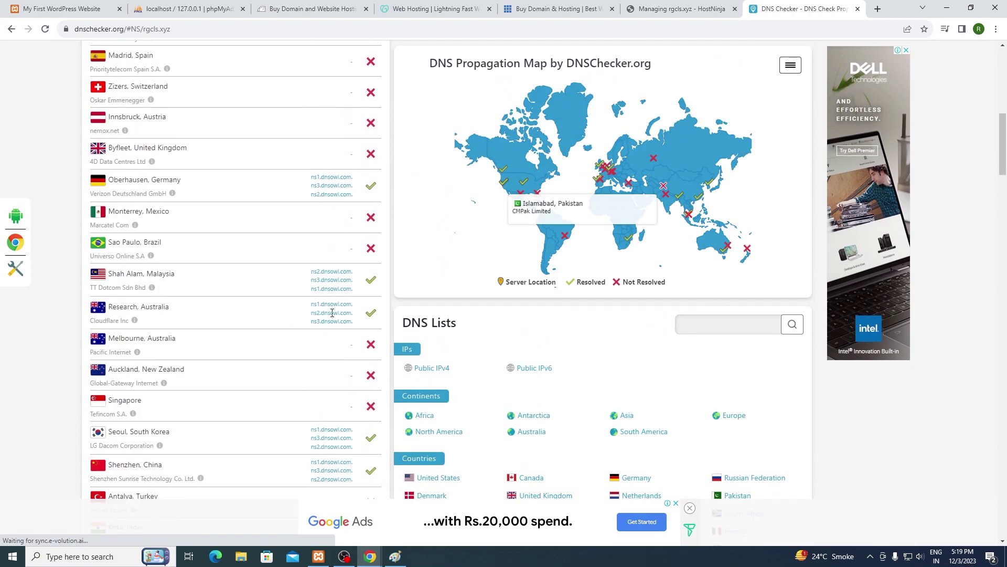
scroll(332, 313, up, 10)
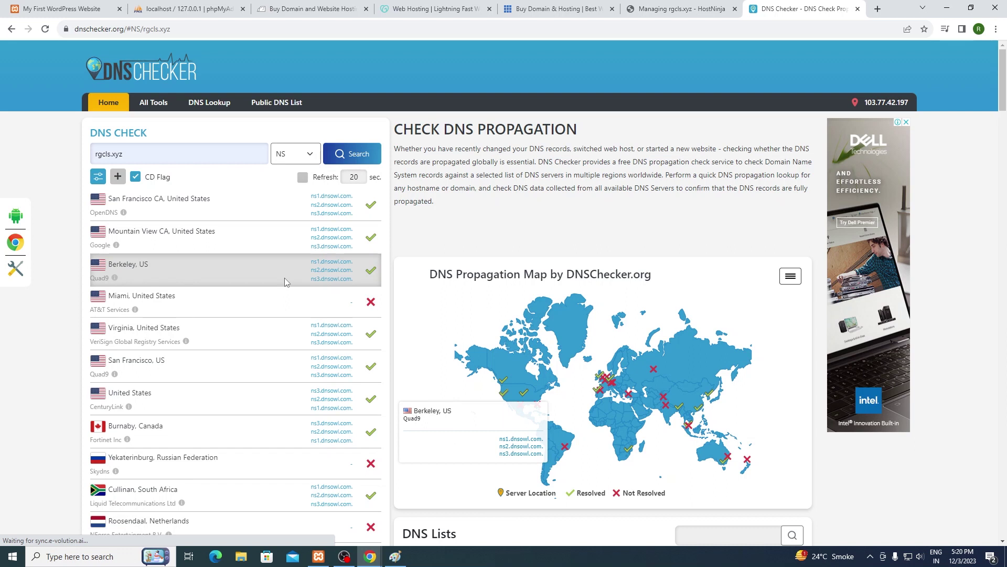
Step: Re-run the rgcls.xyz NS check twice, reviewing the server list after each refresh
click(354, 153)
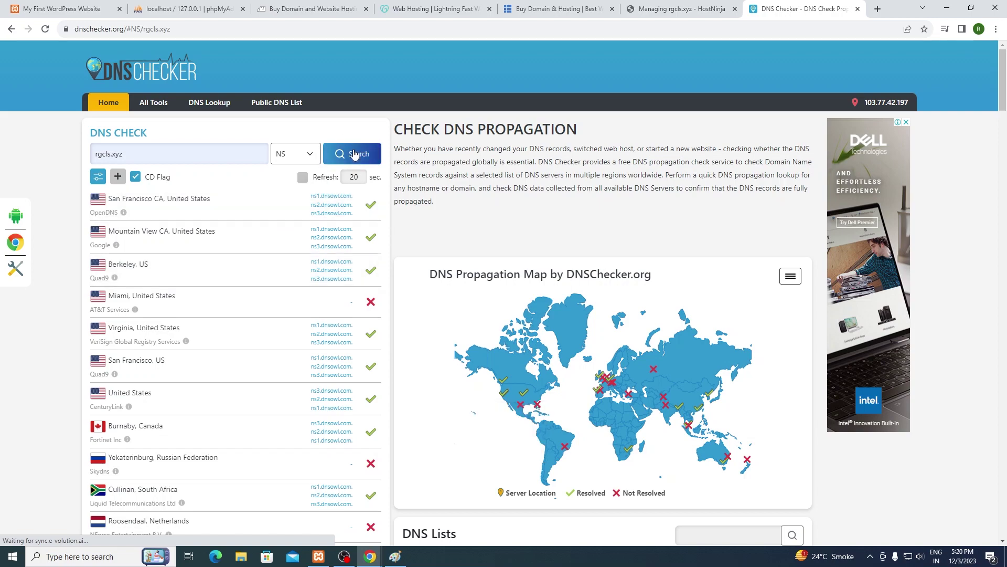
scroll(341, 215, down, 12)
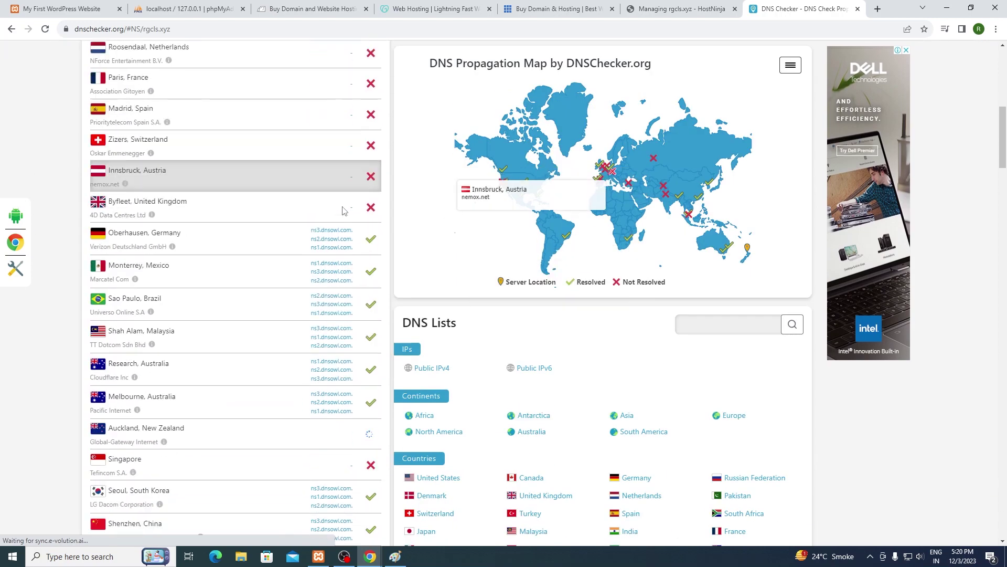
scroll(341, 215, down, 5)
scroll(339, 281, up, 10)
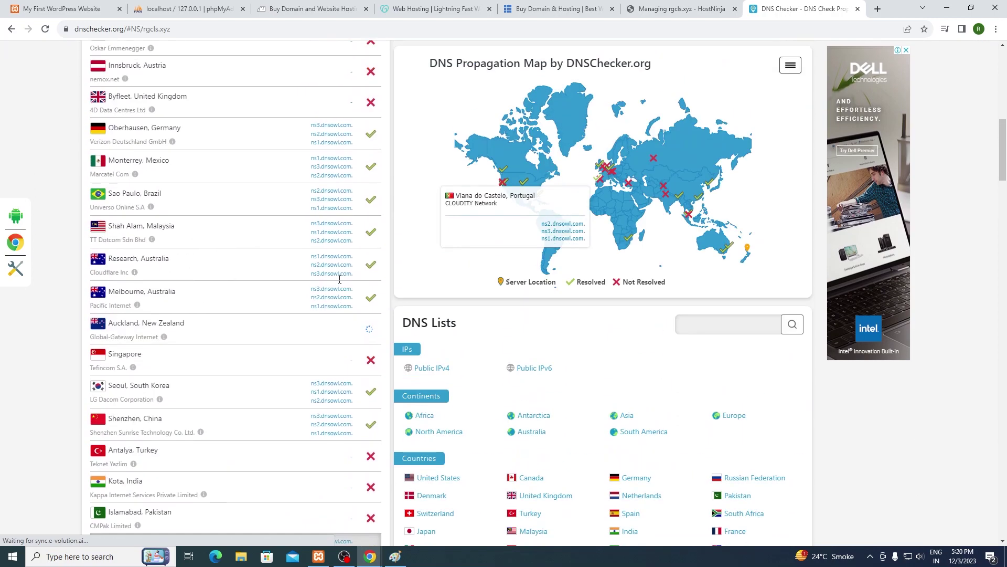
scroll(338, 280, up, 7)
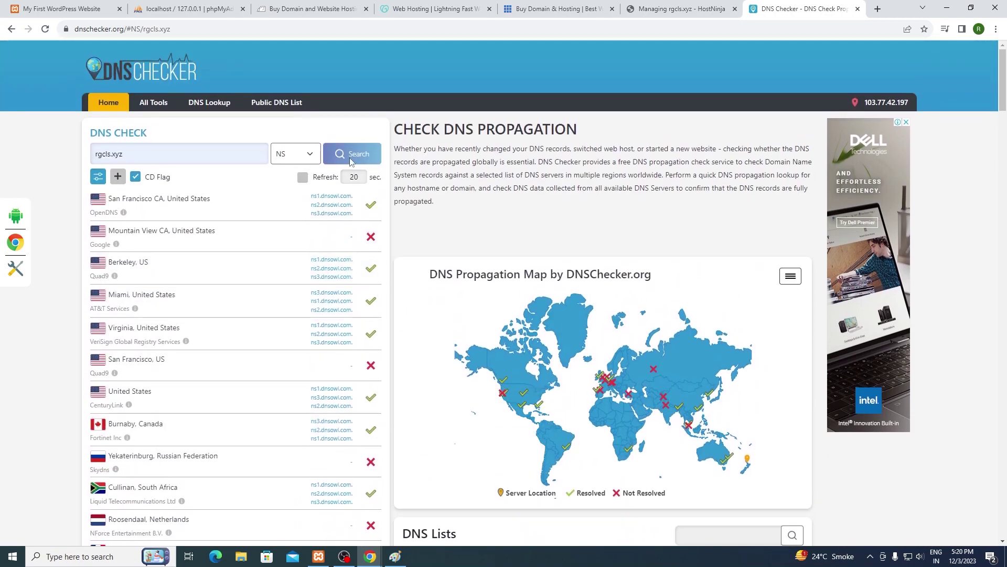
click(340, 160)
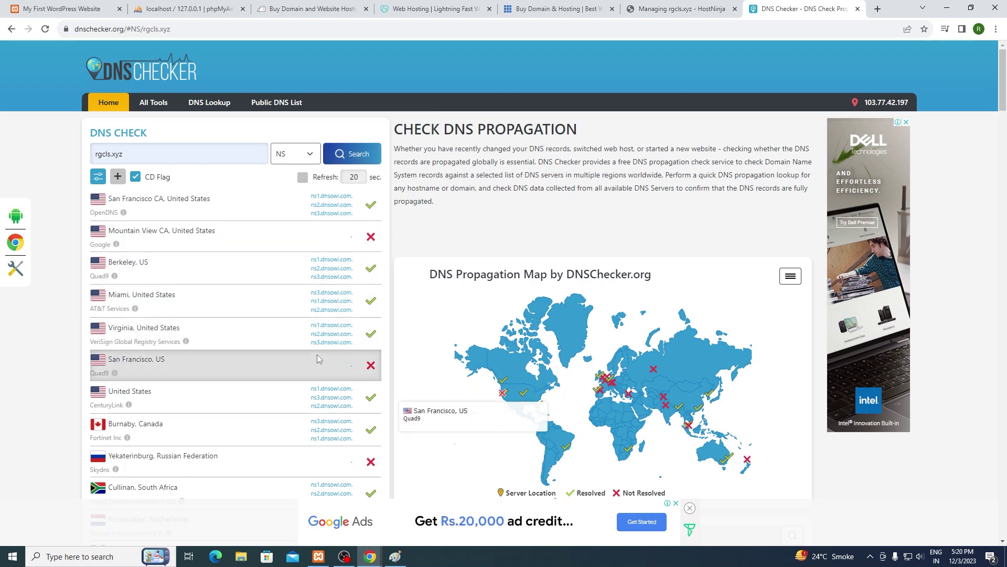
scroll(178, 268, down, 1)
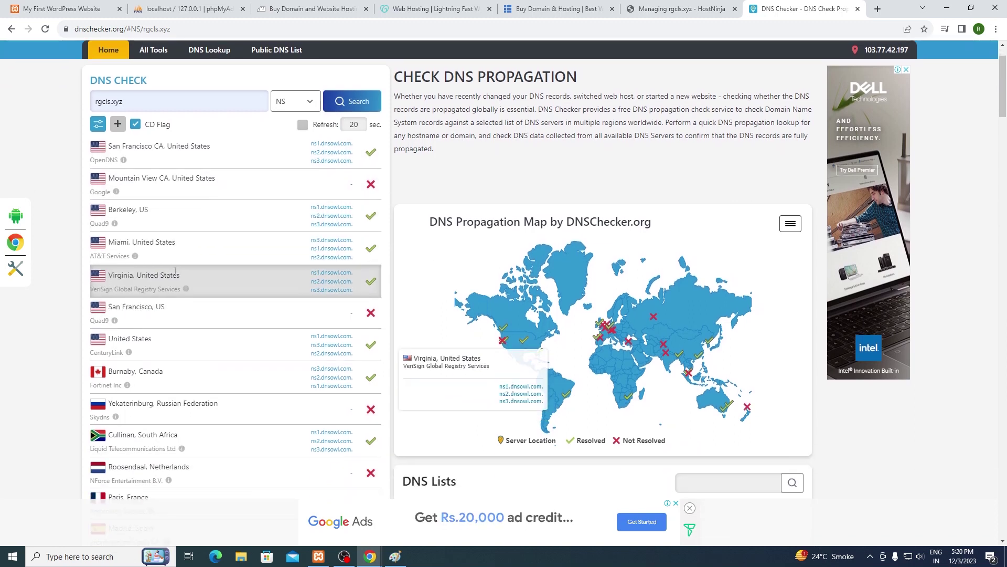
scroll(188, 257, down, 2)
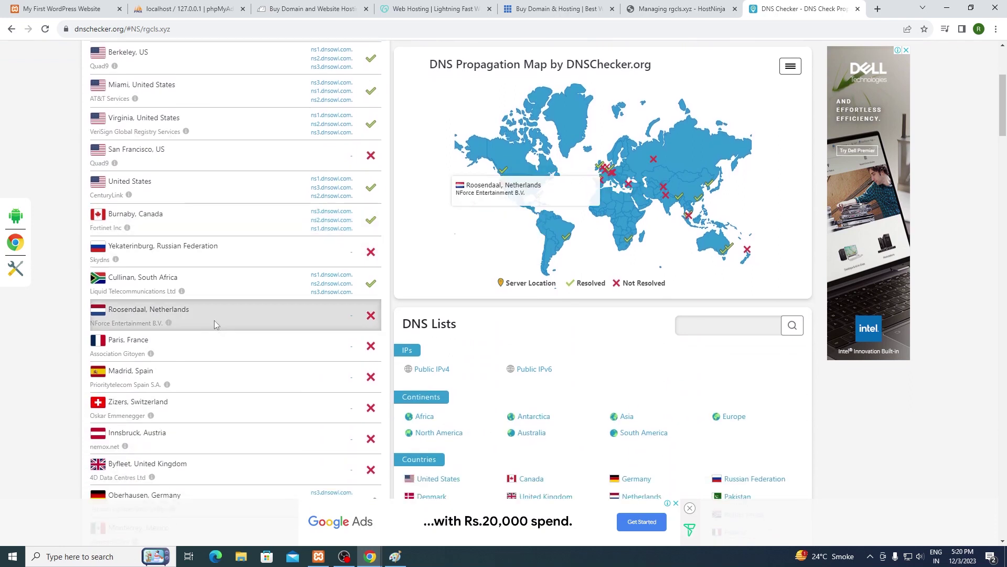
scroll(194, 331, down, 2)
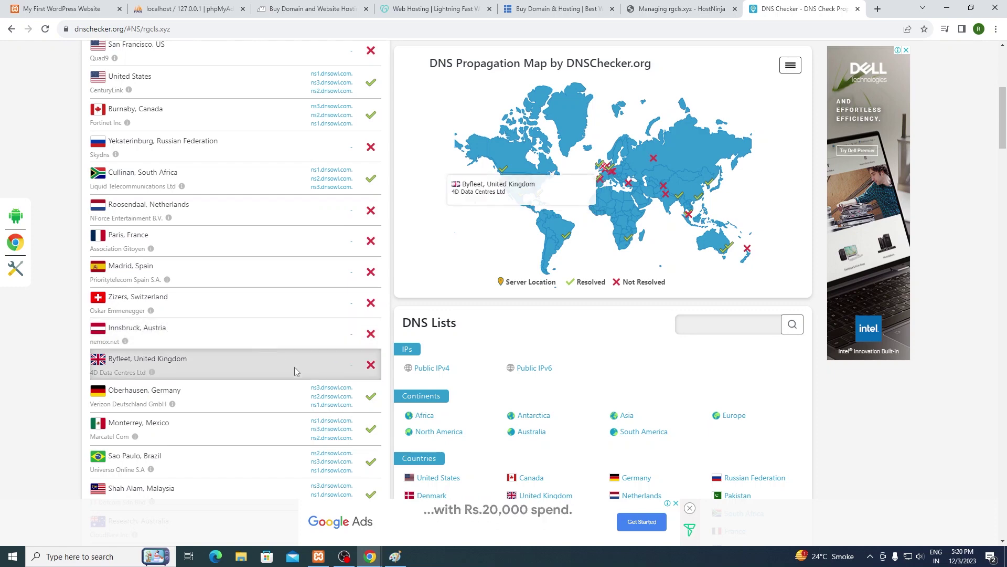
scroll(293, 267, up, 6)
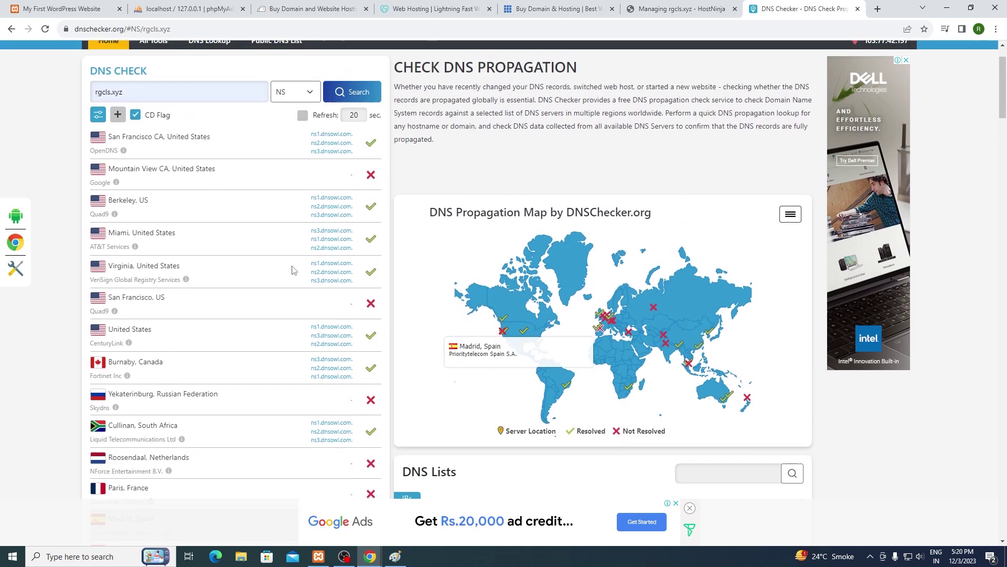
Step: Refresh the results again, confirm NS as the record type, and re-run the lookup
click(345, 154)
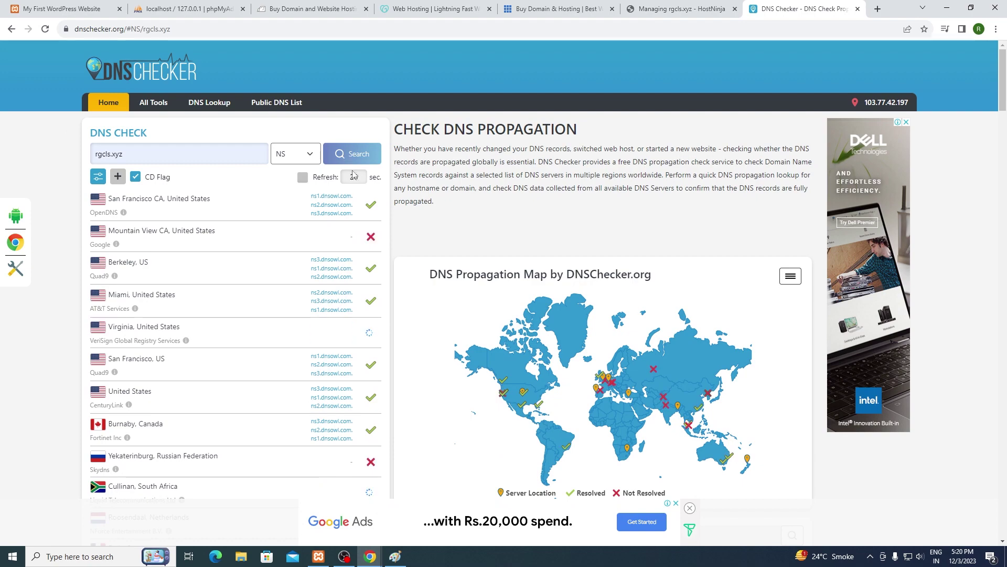
scroll(351, 254, down, 3)
scroll(351, 254, down, 11)
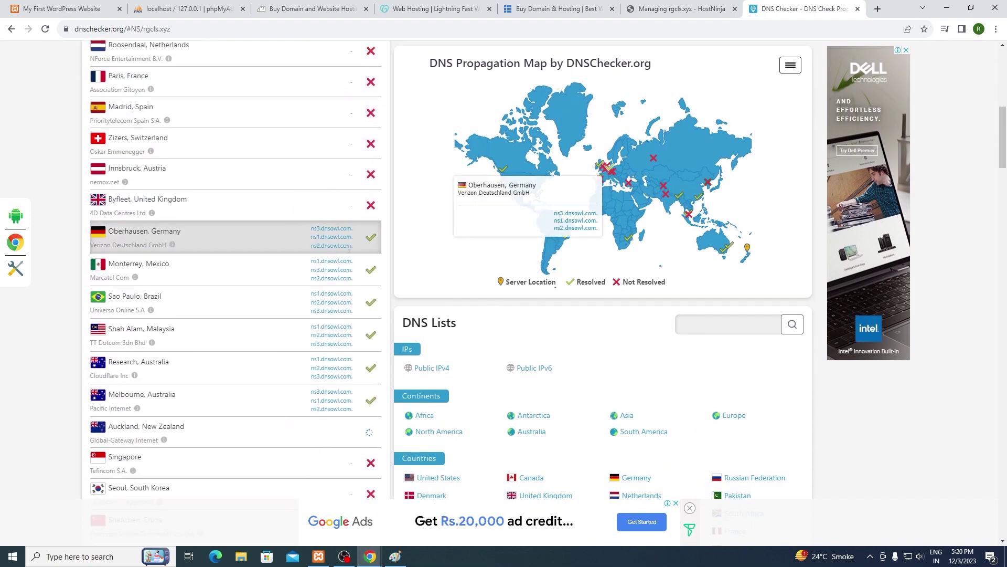
scroll(345, 248, down, 3)
scroll(349, 220, up, 15)
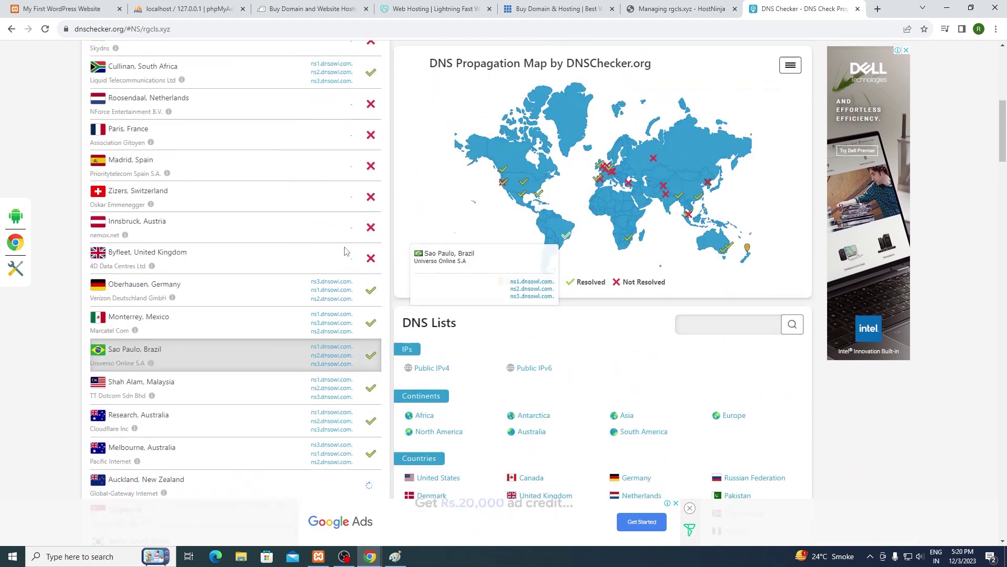
scroll(345, 122, up, 2)
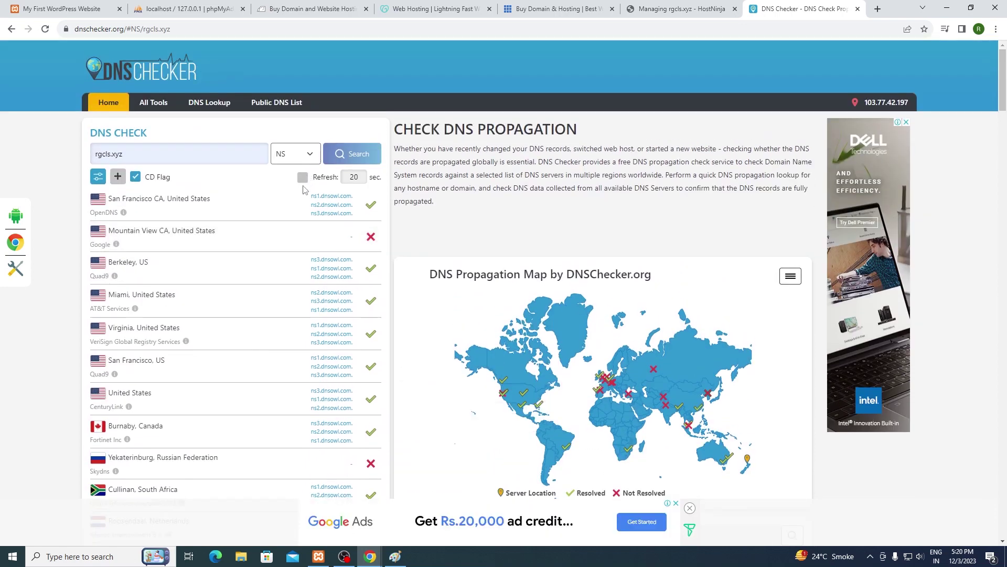
click(314, 154)
click(281, 218)
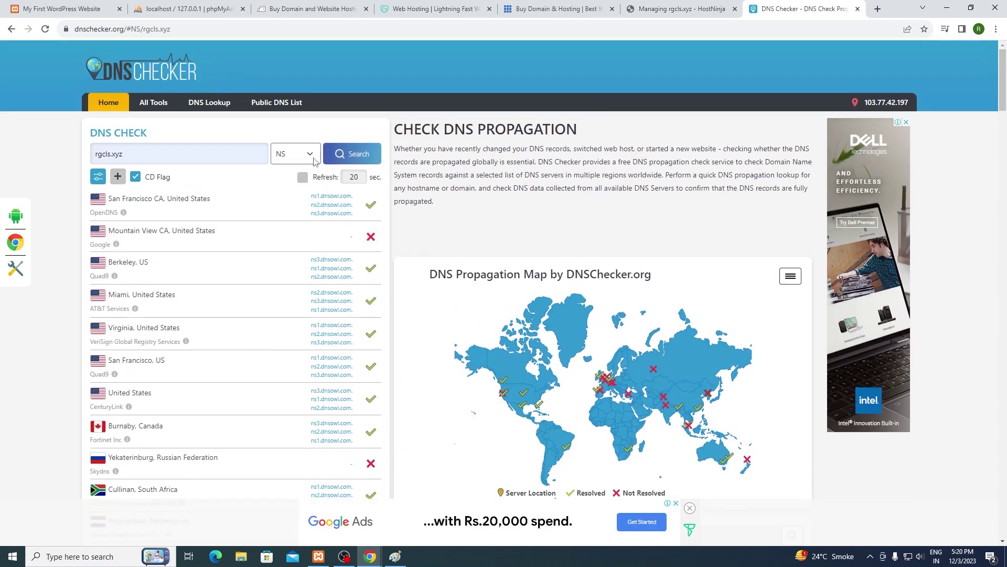
click(360, 155)
scroll(337, 212, down, 4)
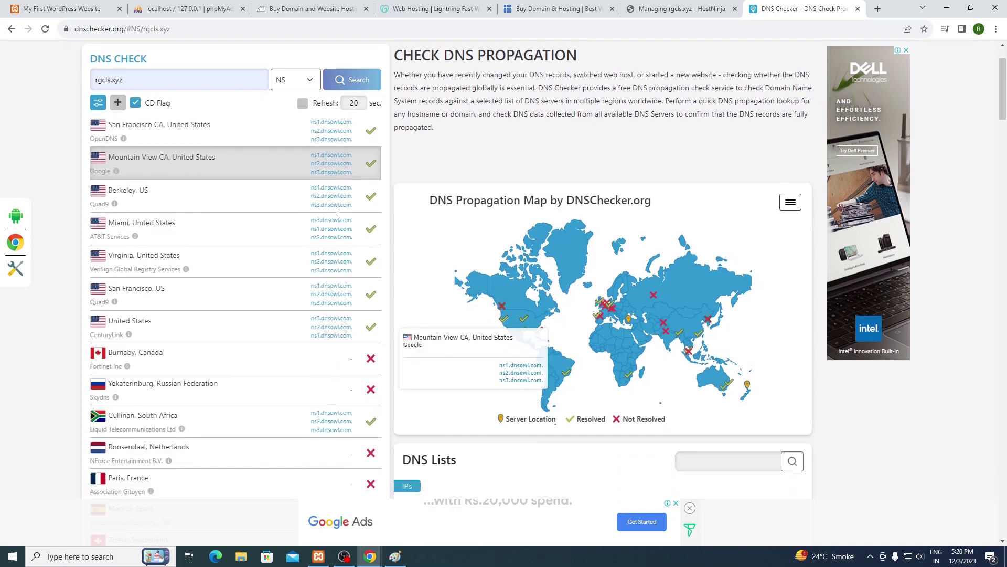
scroll(338, 212, down, 10)
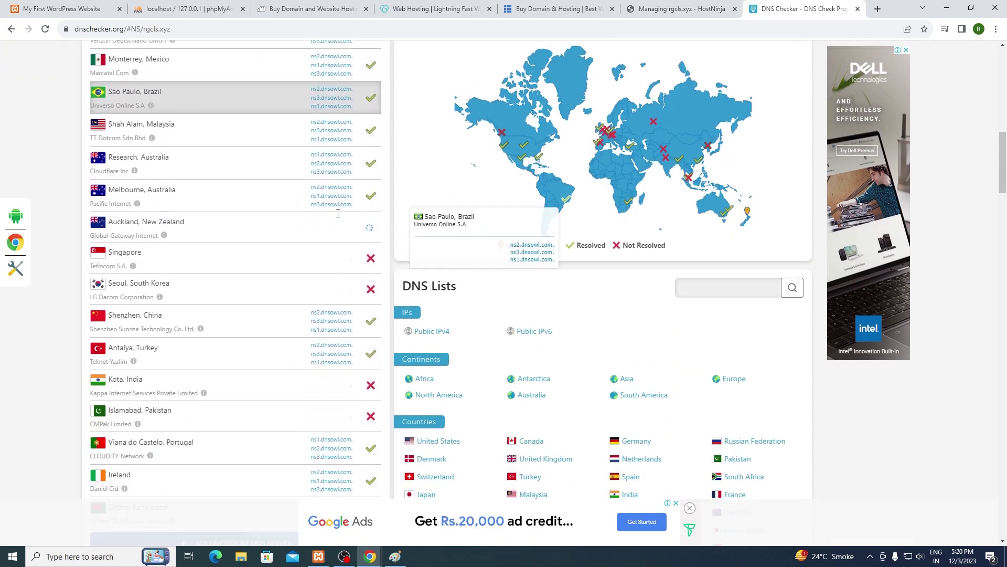
scroll(338, 215, up, 10)
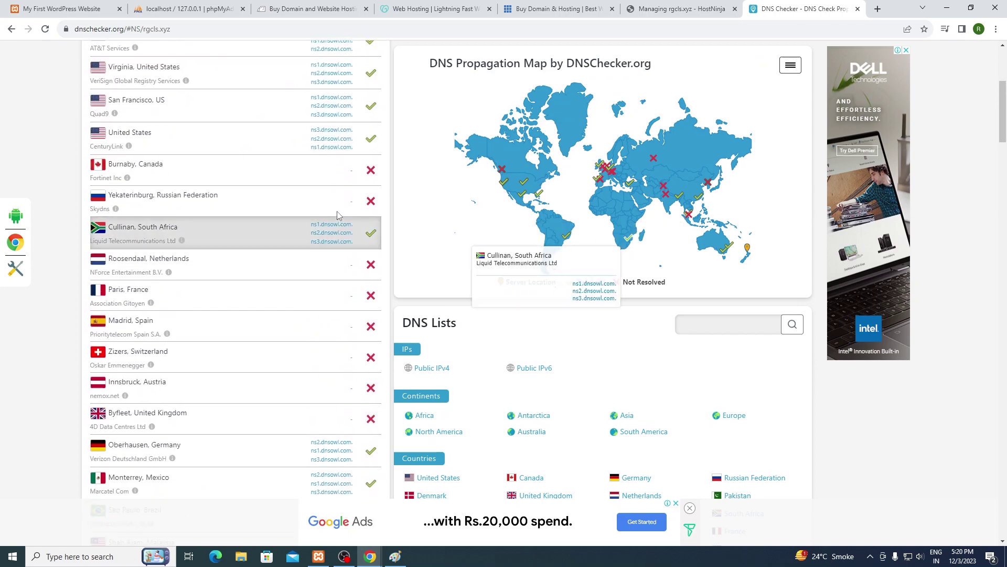
scroll(338, 213, up, 2)
click(297, 154)
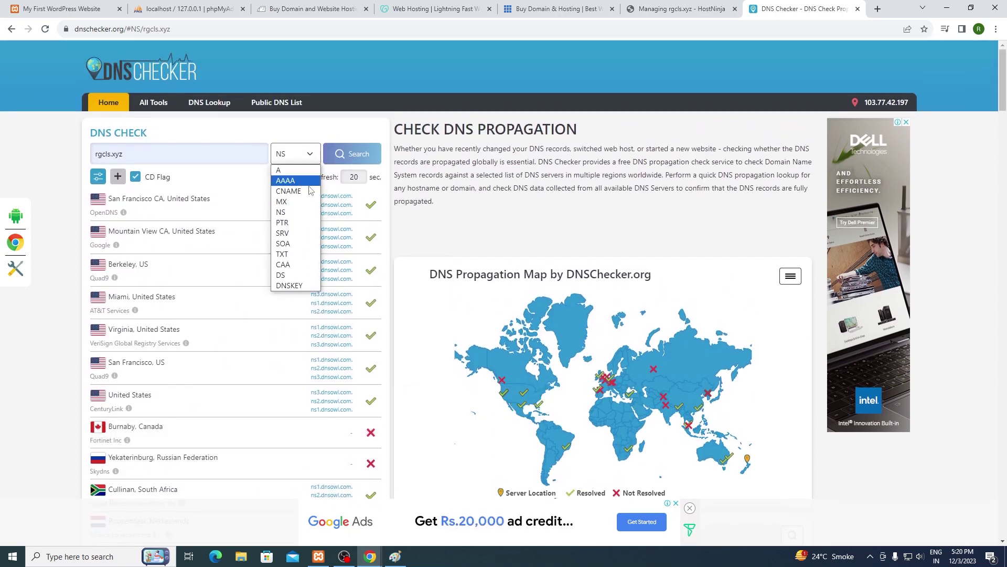